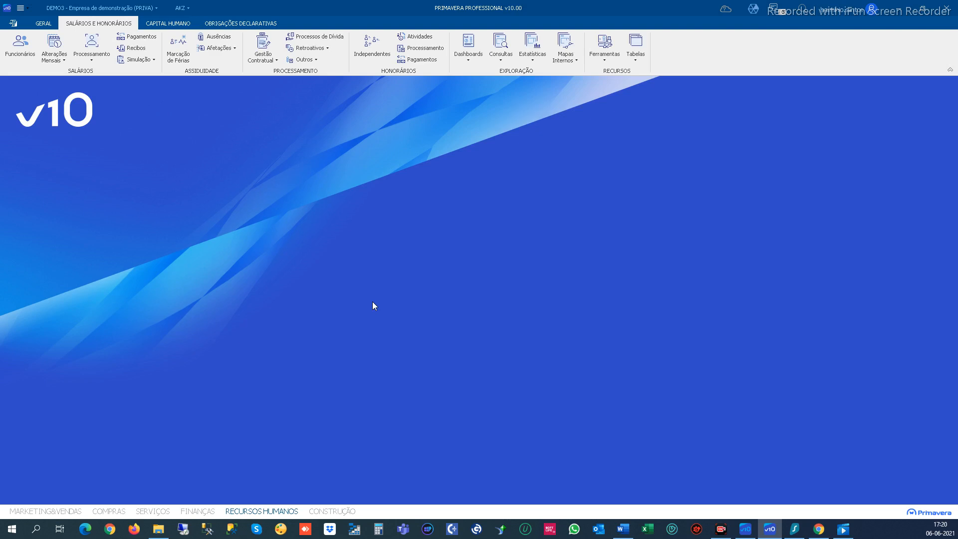
# Step: Open the employee record form and load the first employee from the list of active employees
pyautogui.click(22, 44)
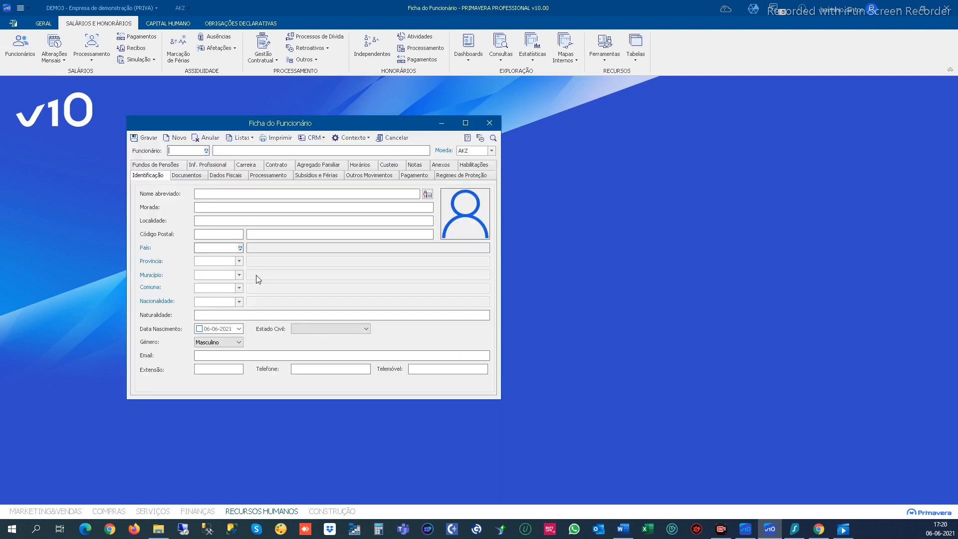
pyautogui.click(206, 151)
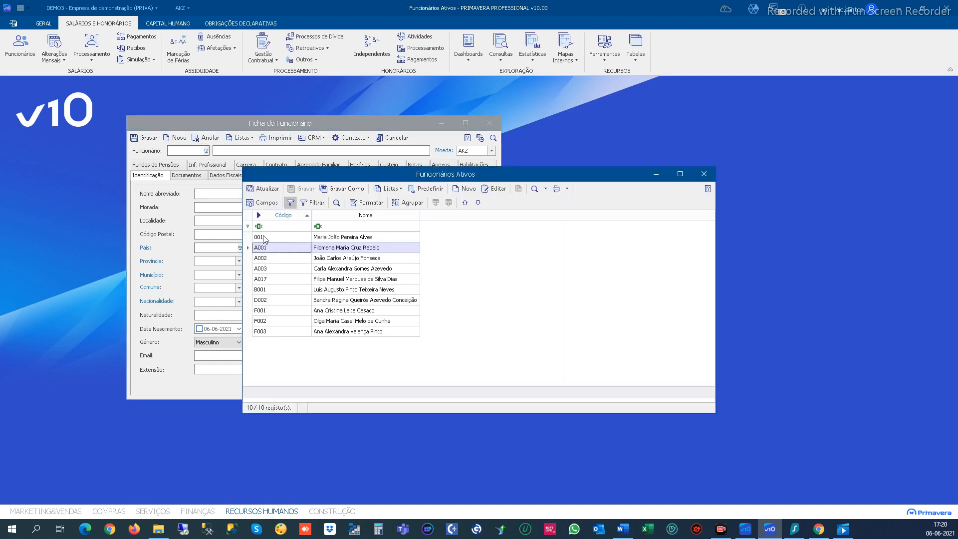
pyautogui.click(266, 238)
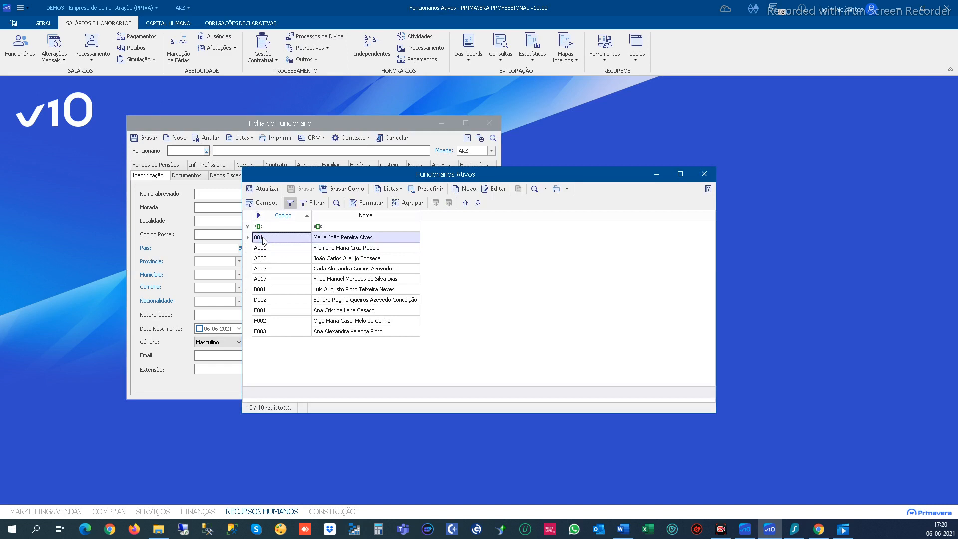
pyautogui.doubleClick(264, 237)
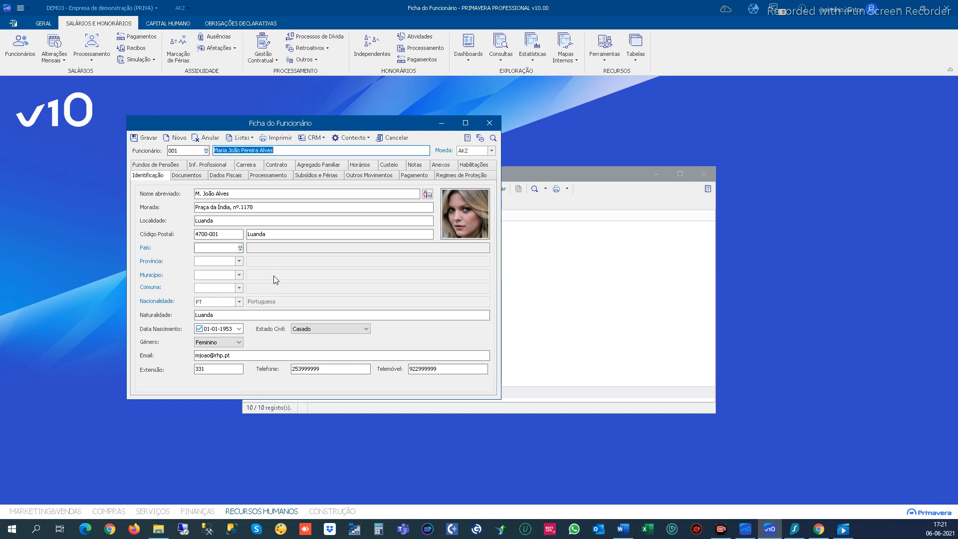
# Step: Examine the employee's processing settings and the linked labour regulation instrument's remuneration, holiday, contract, subsidy, category, seniority and unjustified absence rules
pyautogui.click(274, 177)
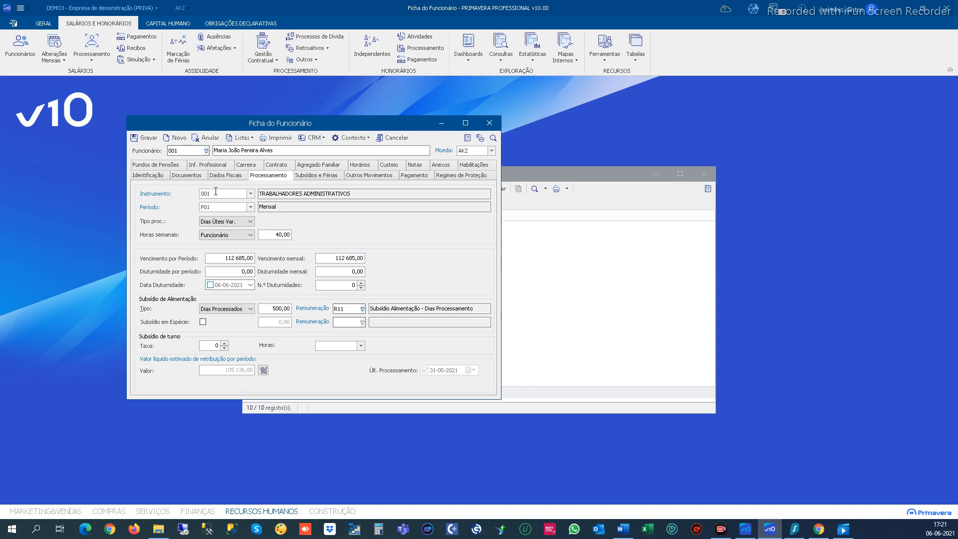
pyautogui.click(148, 192)
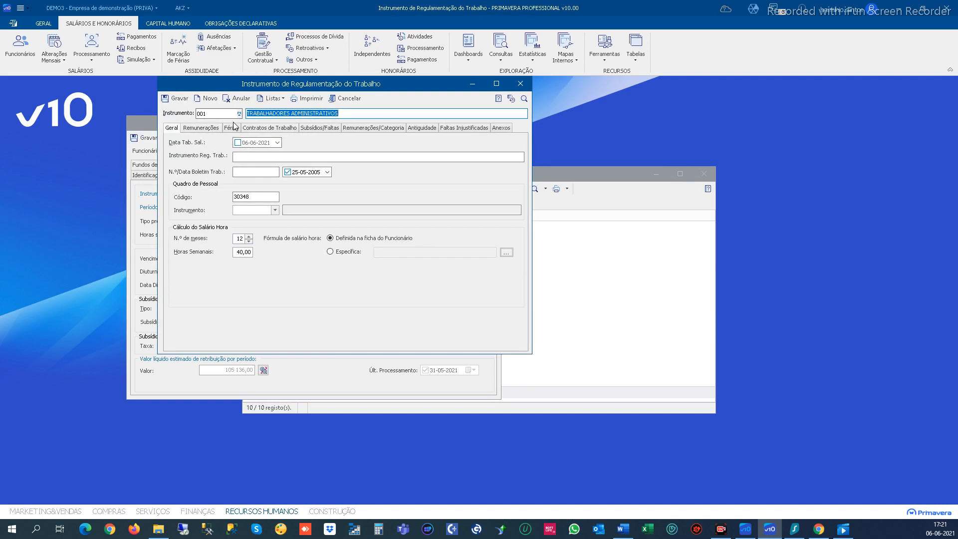
pyautogui.click(202, 129)
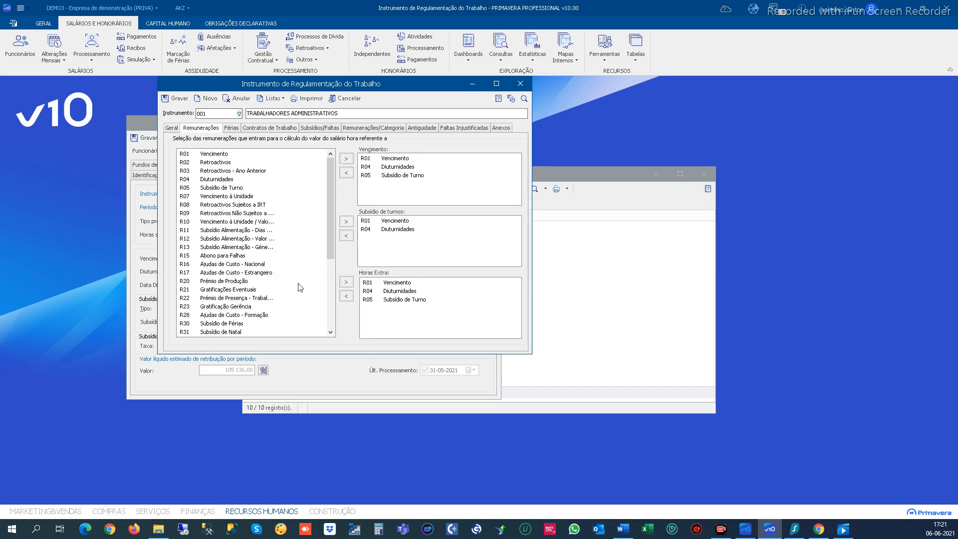
pyautogui.click(232, 129)
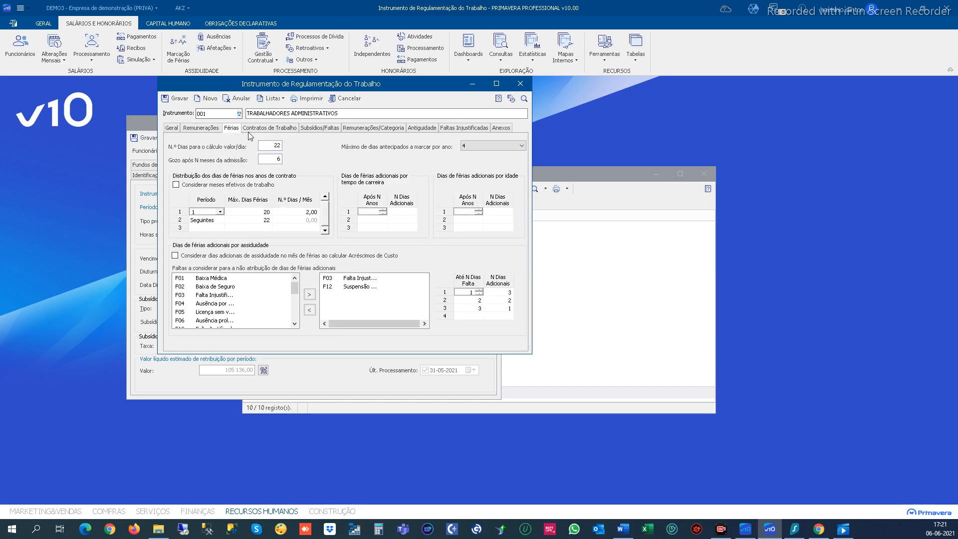
pyautogui.click(269, 129)
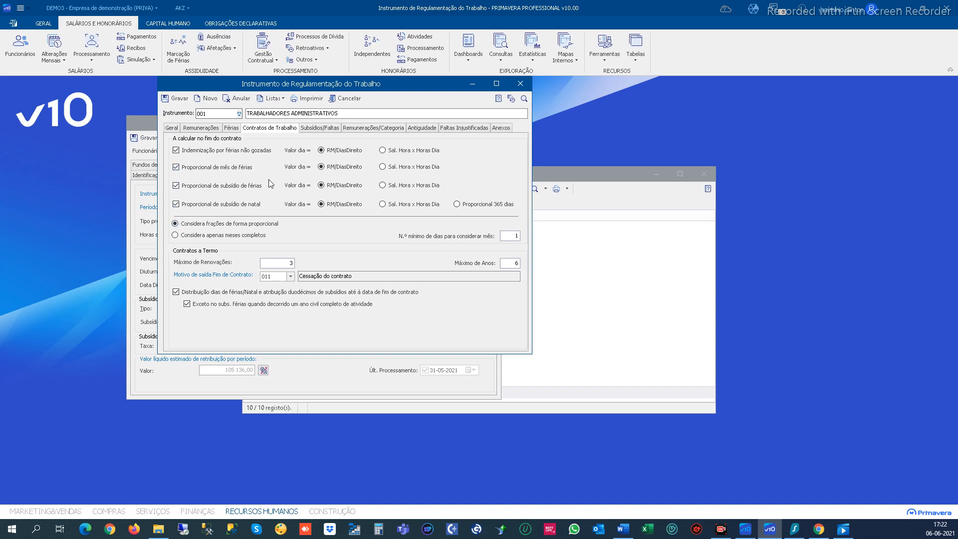
pyautogui.click(317, 130)
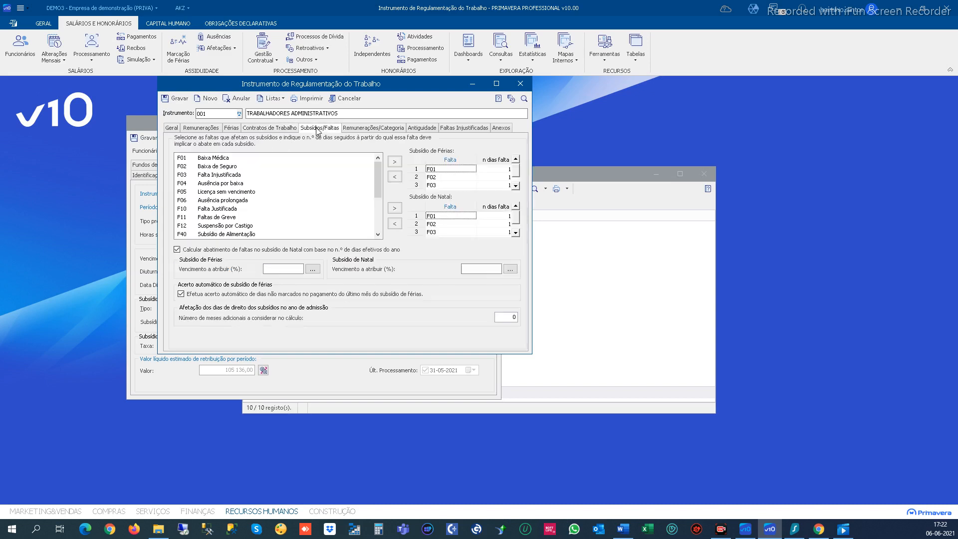
pyautogui.click(367, 131)
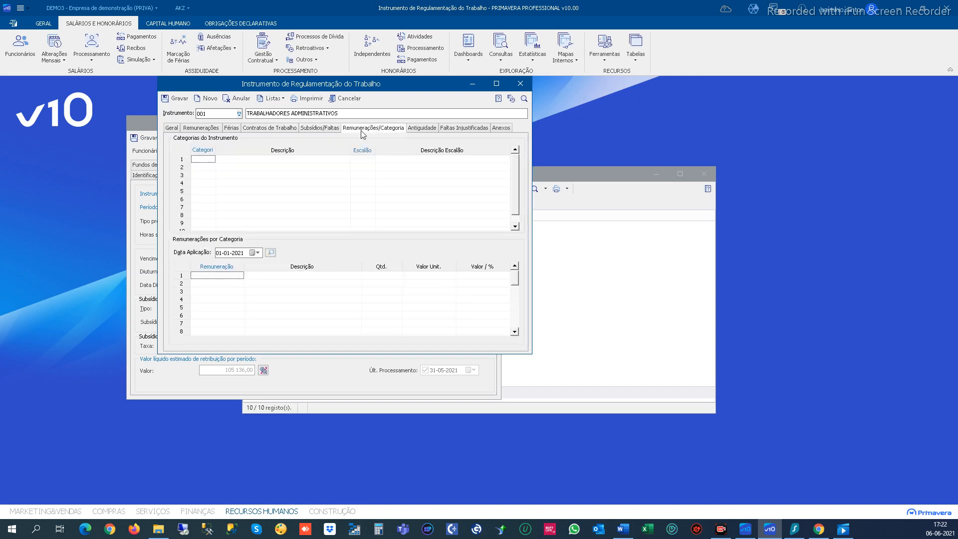
pyautogui.click(422, 129)
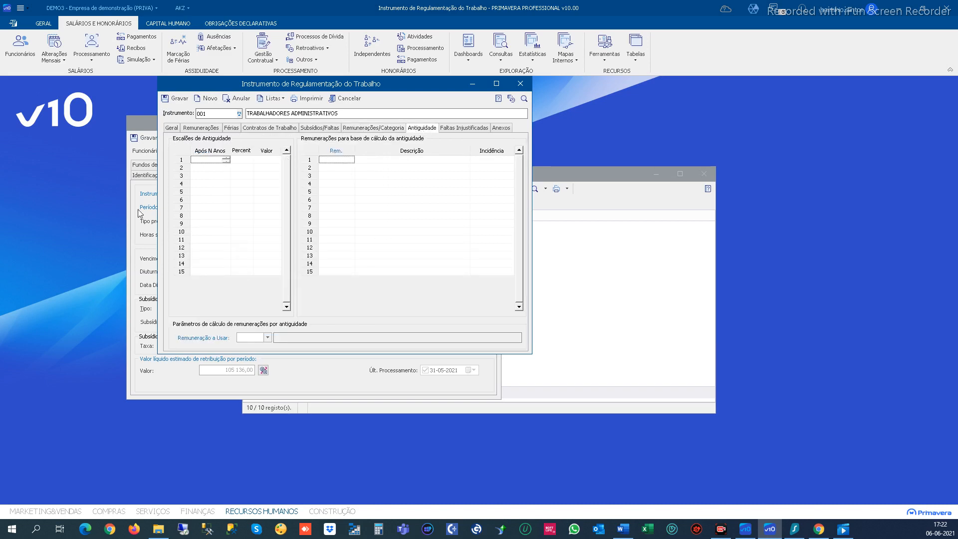
pyautogui.click(458, 128)
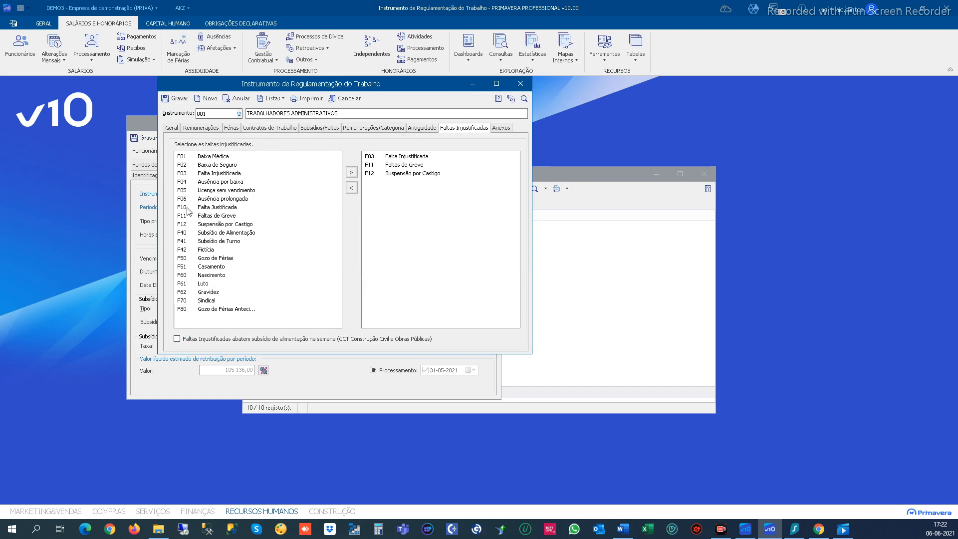
pyautogui.click(522, 85)
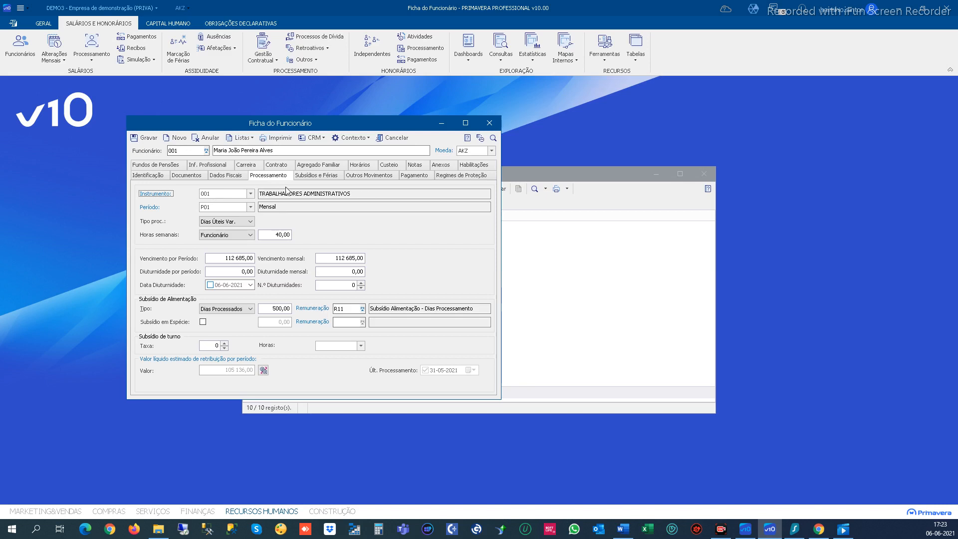
# Step: Review the employee's contract details and load the employee statement for 01-01-2021 to 30-06-2021
pyautogui.click(278, 167)
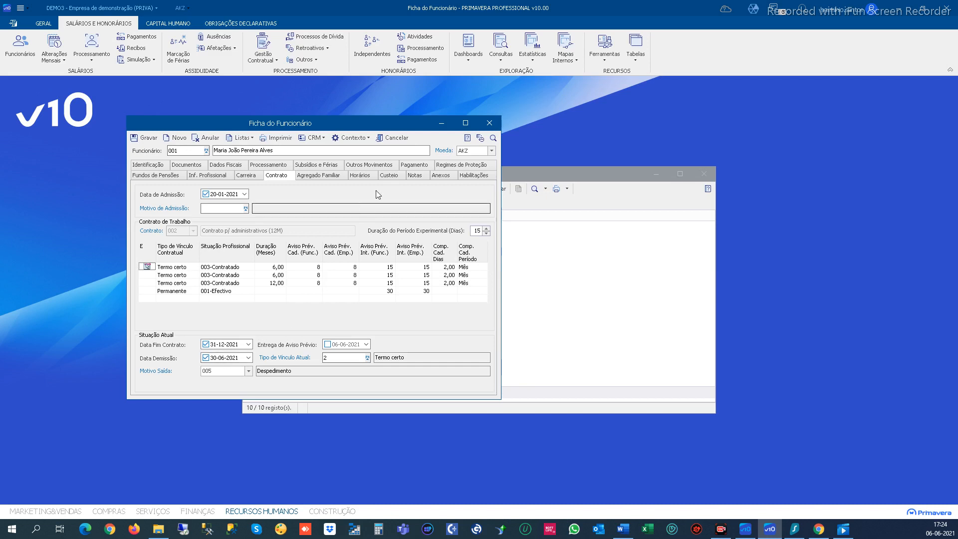
pyautogui.click(368, 138)
pyautogui.click(367, 153)
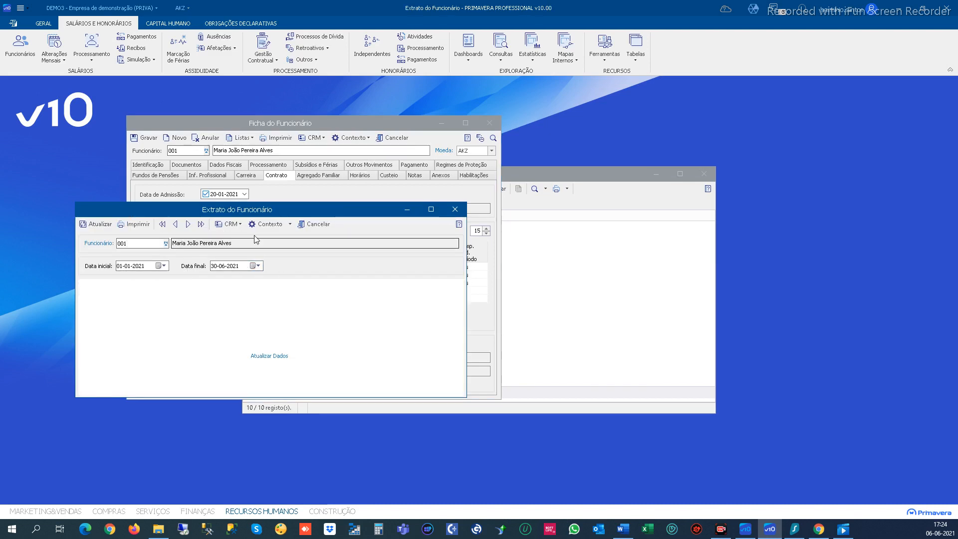
pyautogui.click(103, 226)
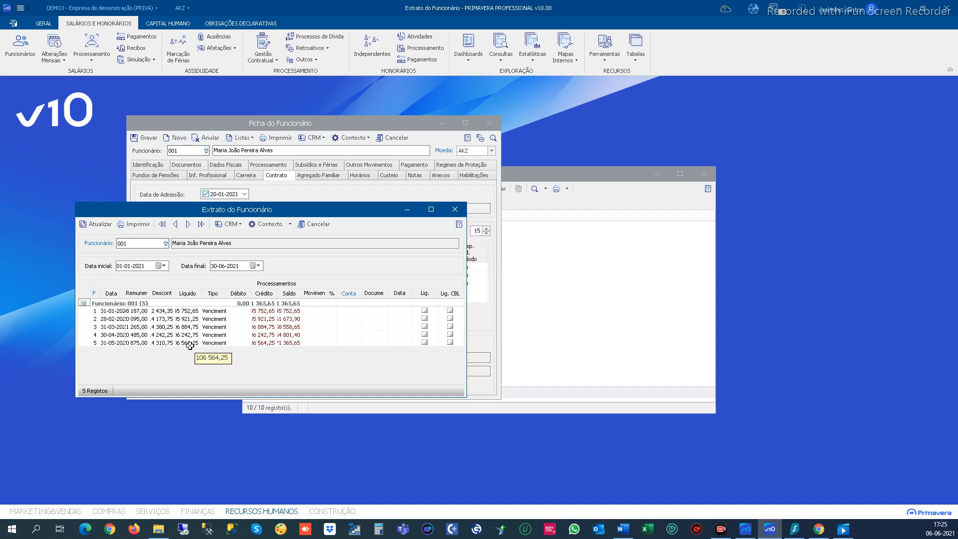
pyautogui.click(454, 210)
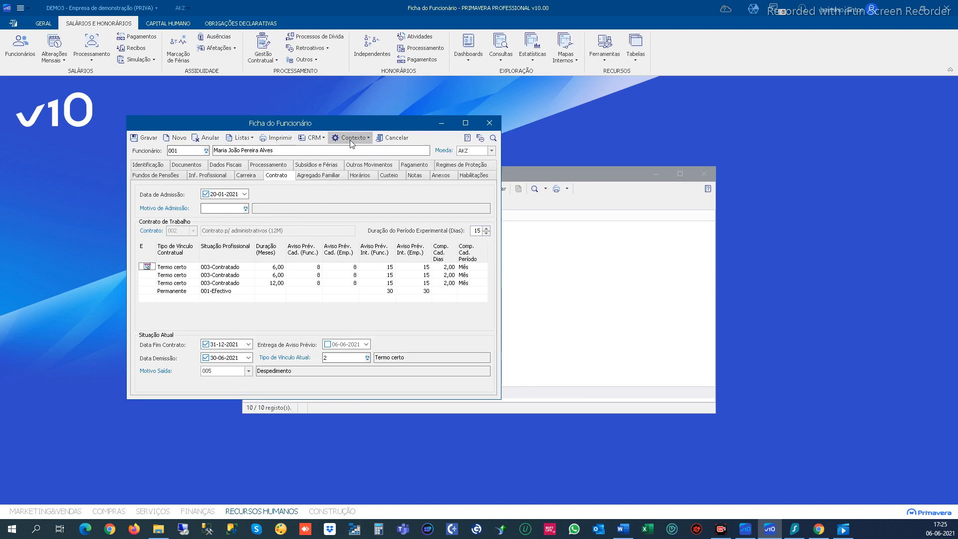
# Step: Calculate the employee's Fim Contrato individual processing for June 2021, review the remunerations and deductions, and leave without saving
pyautogui.click(368, 139)
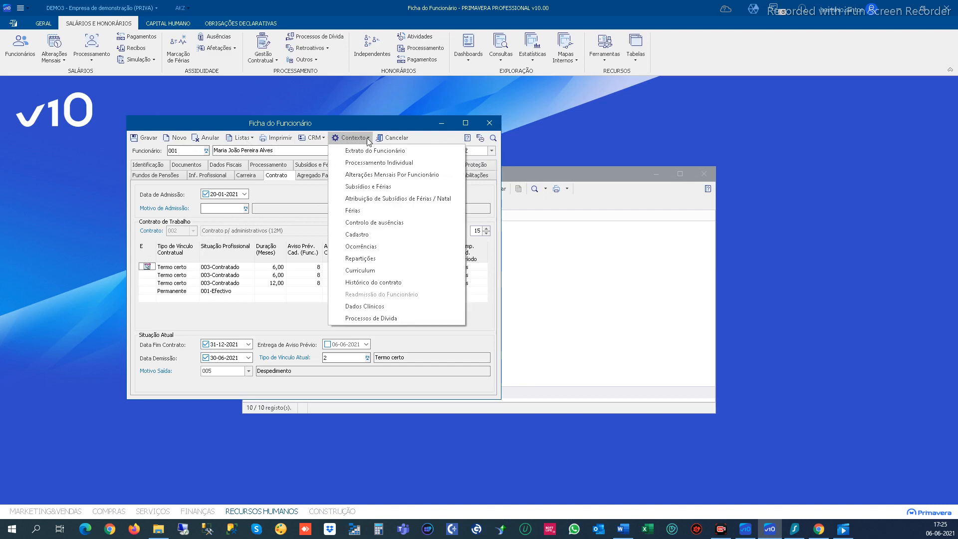
pyautogui.click(367, 165)
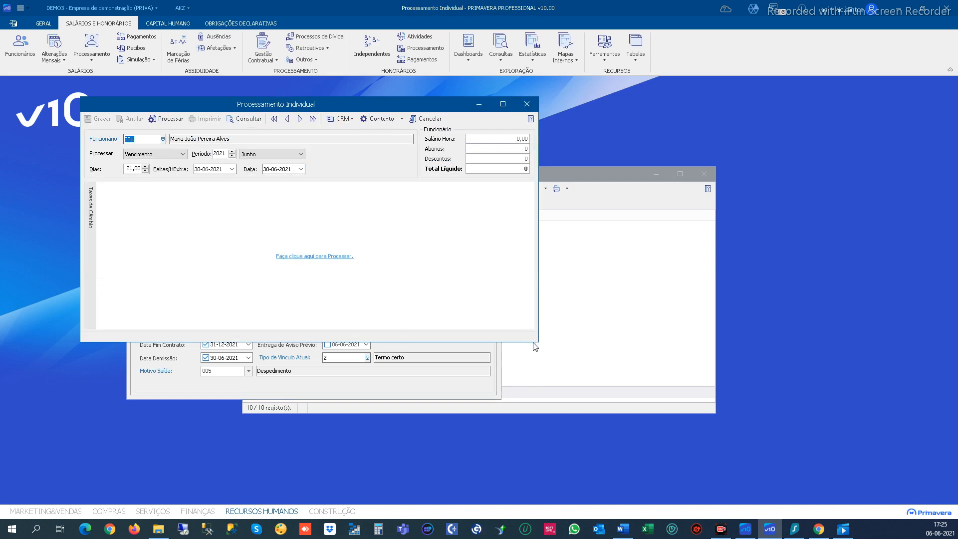
pyautogui.moveTo(537, 341); pyautogui.dragTo(788, 451)
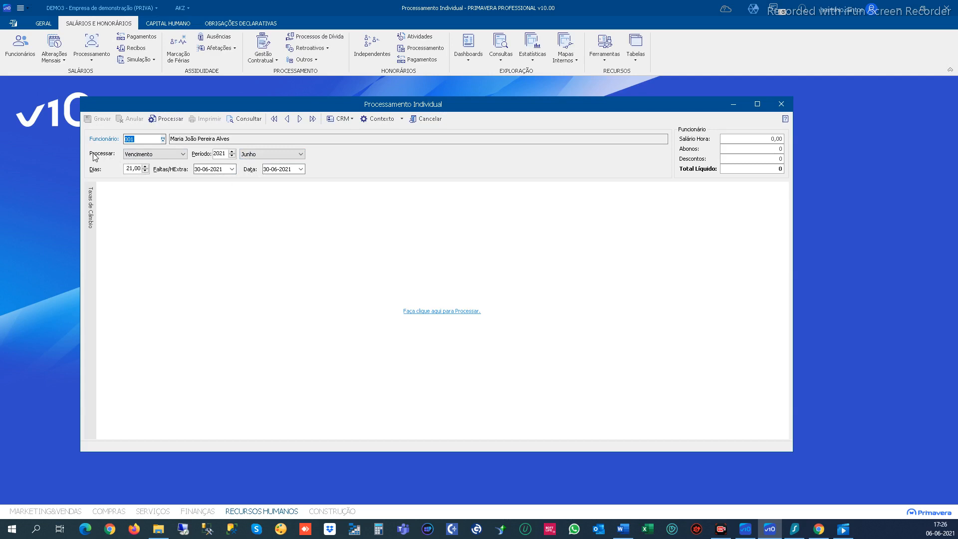
pyautogui.click(184, 154)
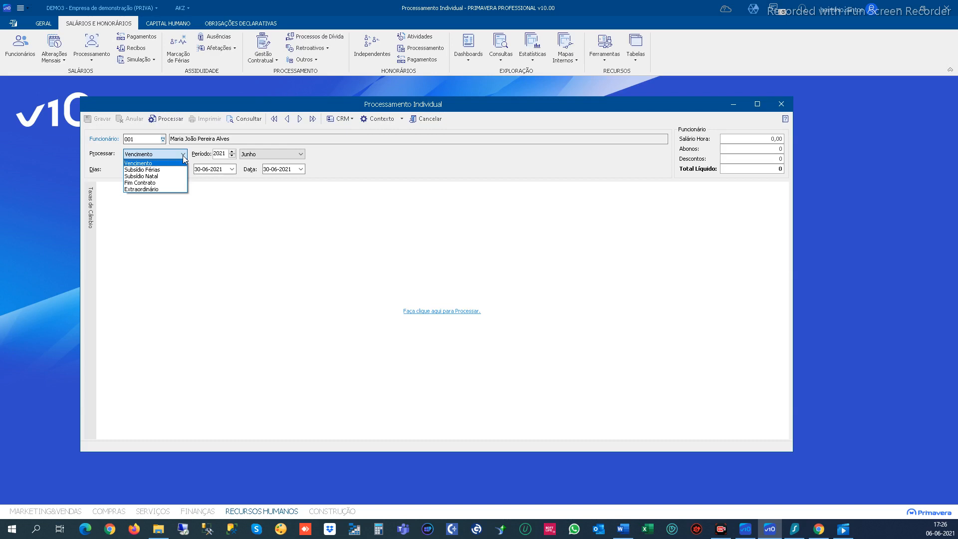
pyautogui.click(144, 183)
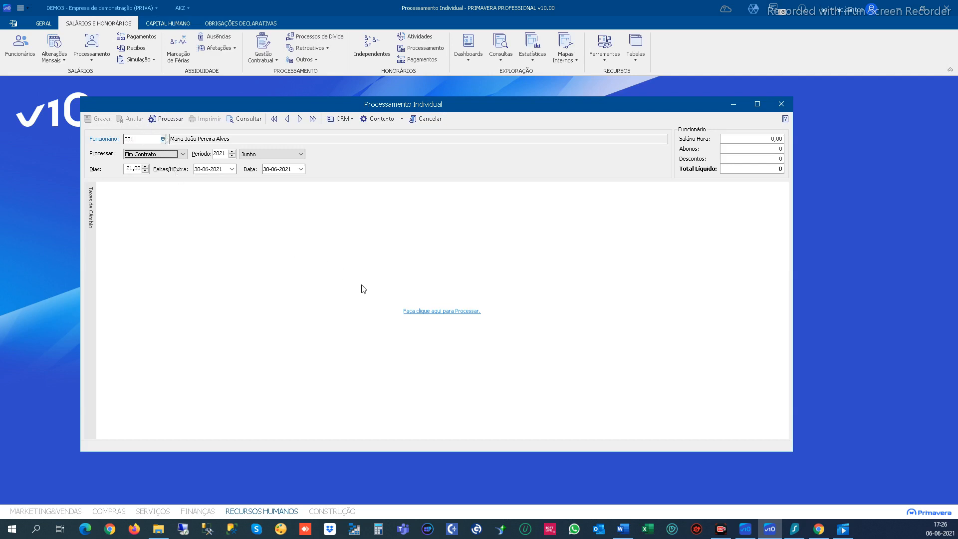
pyautogui.click(422, 312)
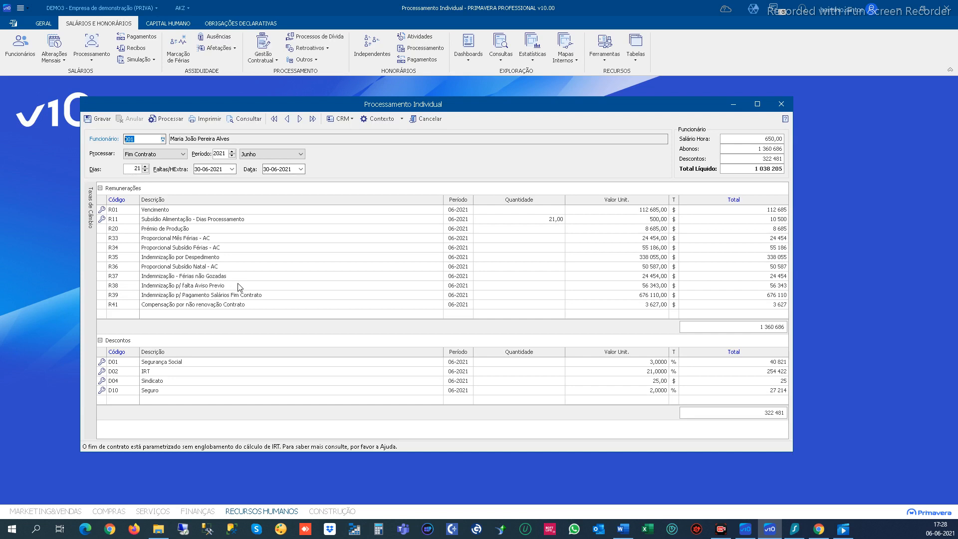
pyautogui.click(430, 119)
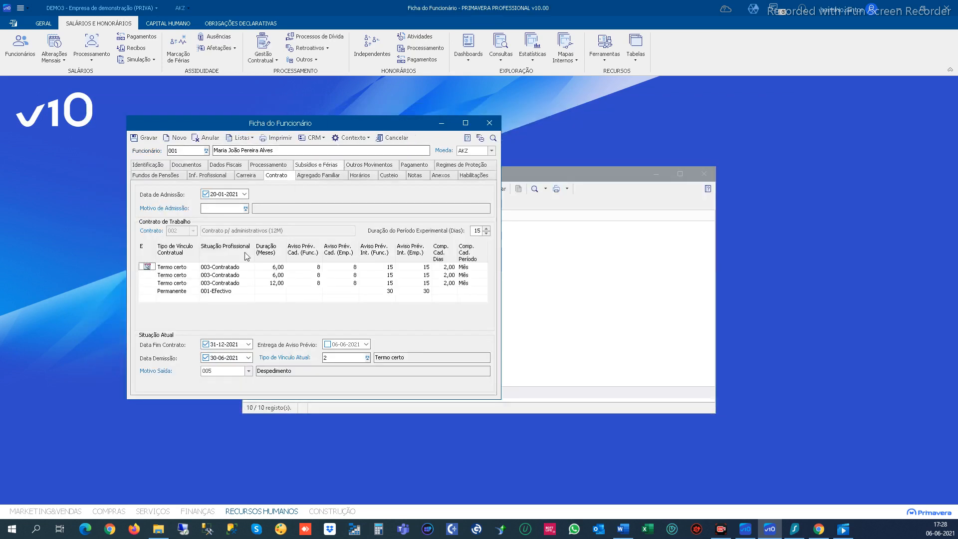
# Step: Enable the prior notice delivery date as 06-06-2021, save the employee record and reopen the same employee
pyautogui.click(328, 346)
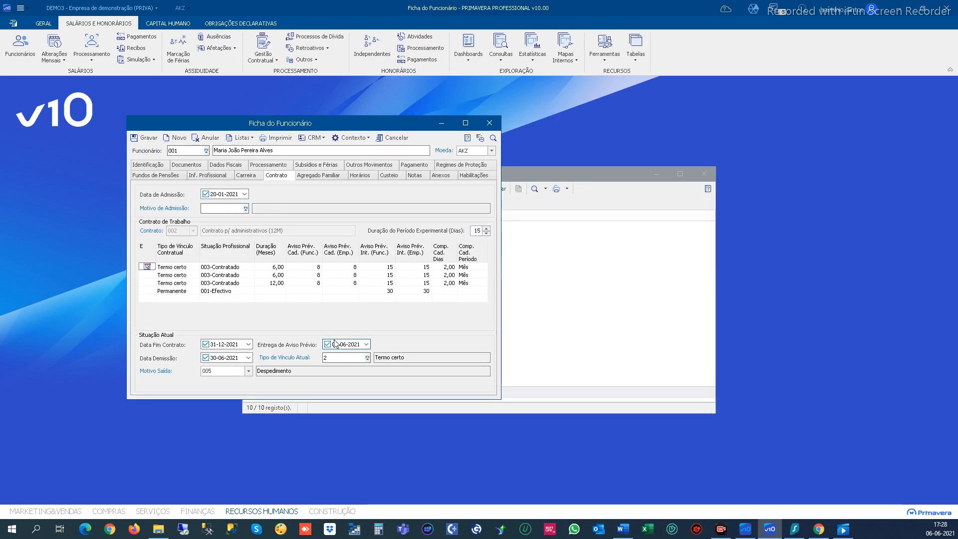
pyautogui.click(147, 136)
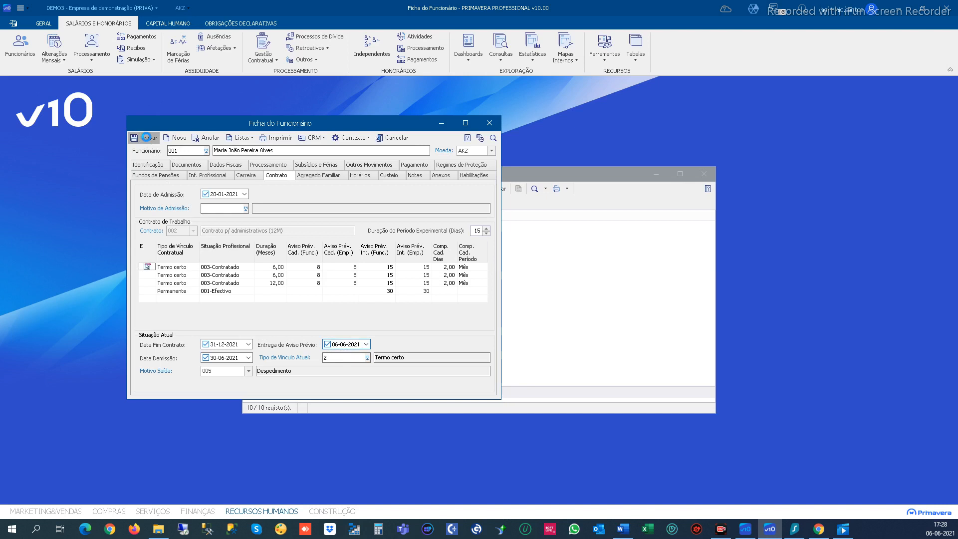
pyautogui.click(206, 151)
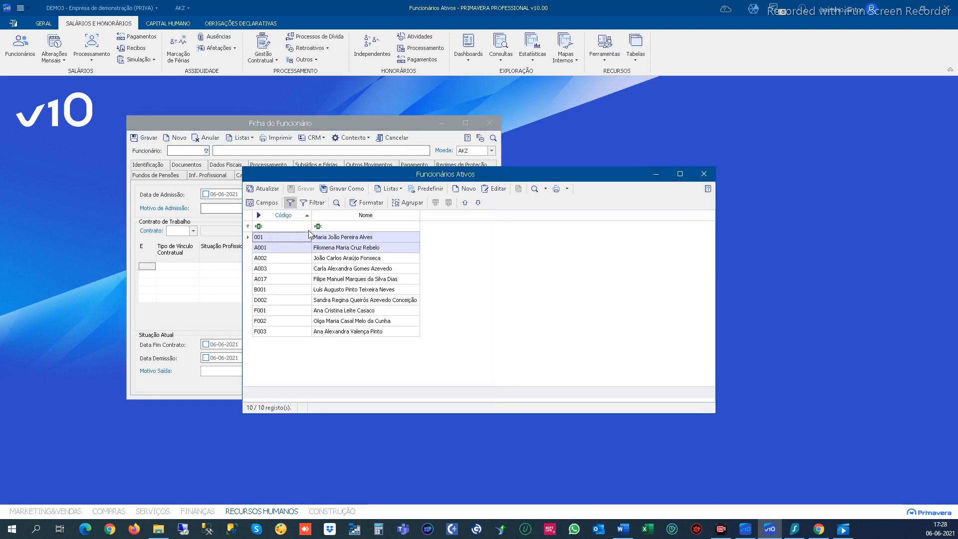
pyautogui.doubleClick(276, 239)
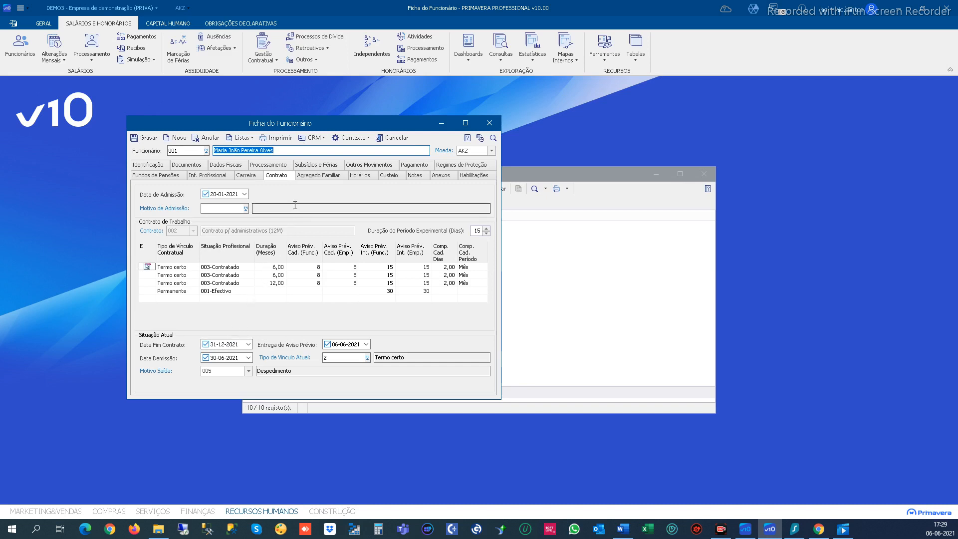
# Step: Recalculate the Fim Contrato individual processing for June 2021 with prior notice given, review the amounts, and leave without saving
pyautogui.click(370, 137)
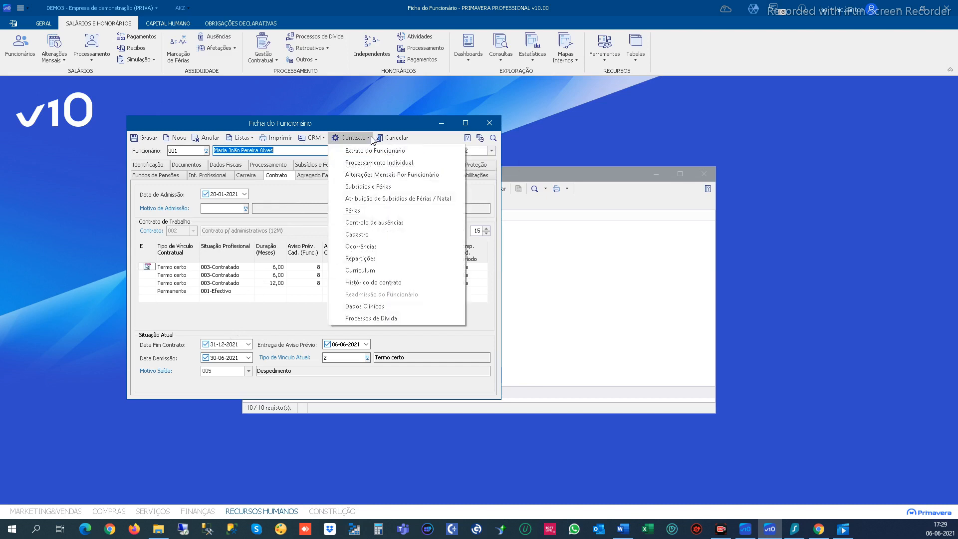
pyautogui.click(360, 163)
pyautogui.click(183, 154)
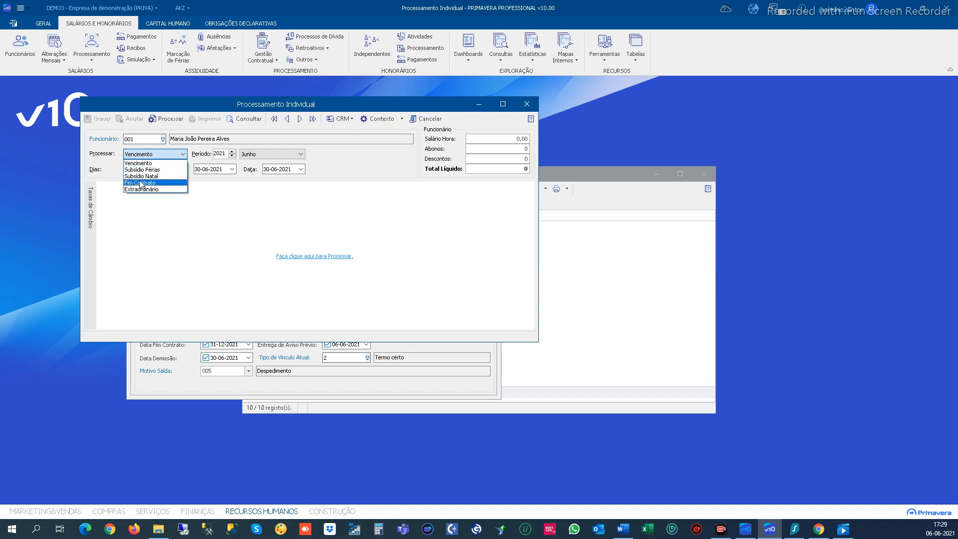
pyautogui.click(148, 182)
pyautogui.click(302, 257)
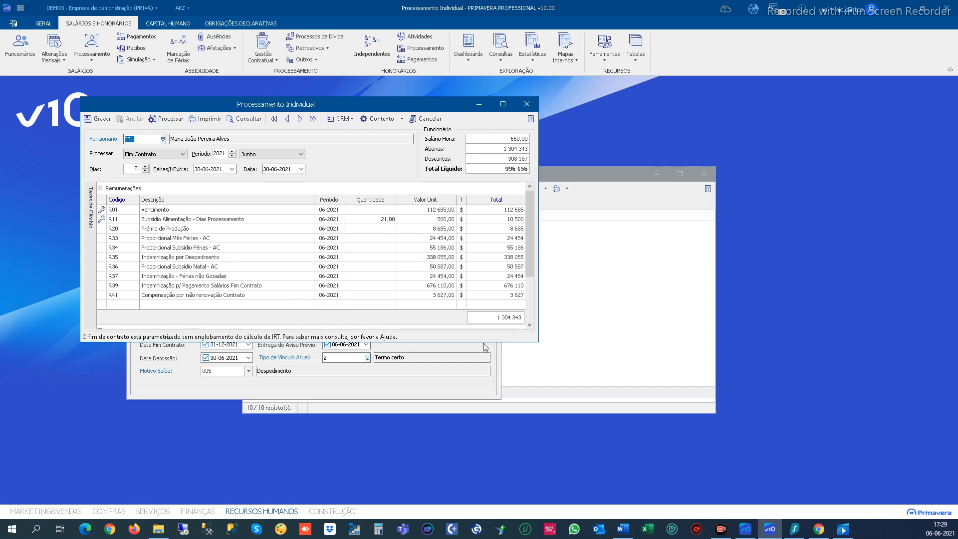
pyautogui.moveTo(485, 342); pyautogui.dragTo(484, 470)
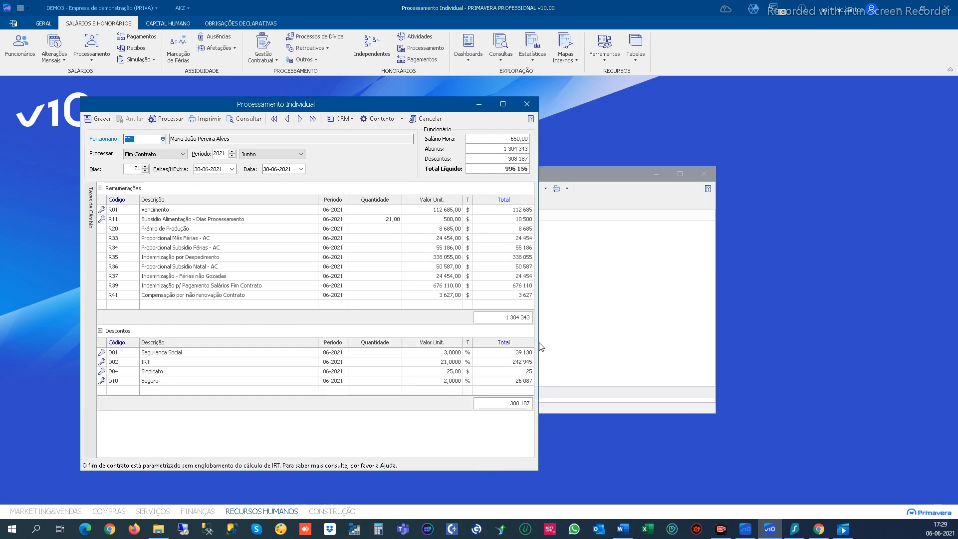
pyautogui.moveTo(538, 345); pyautogui.dragTo(794, 341)
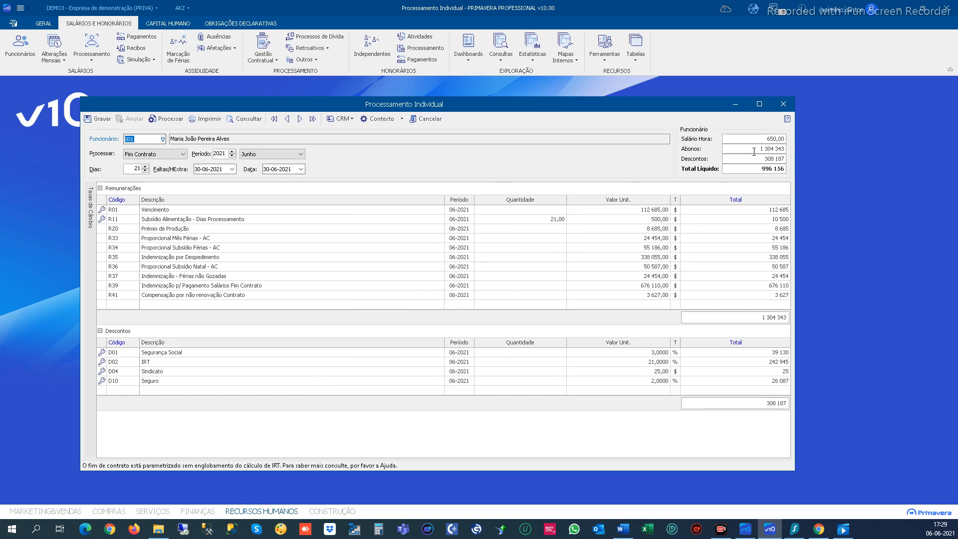
pyautogui.click(430, 119)
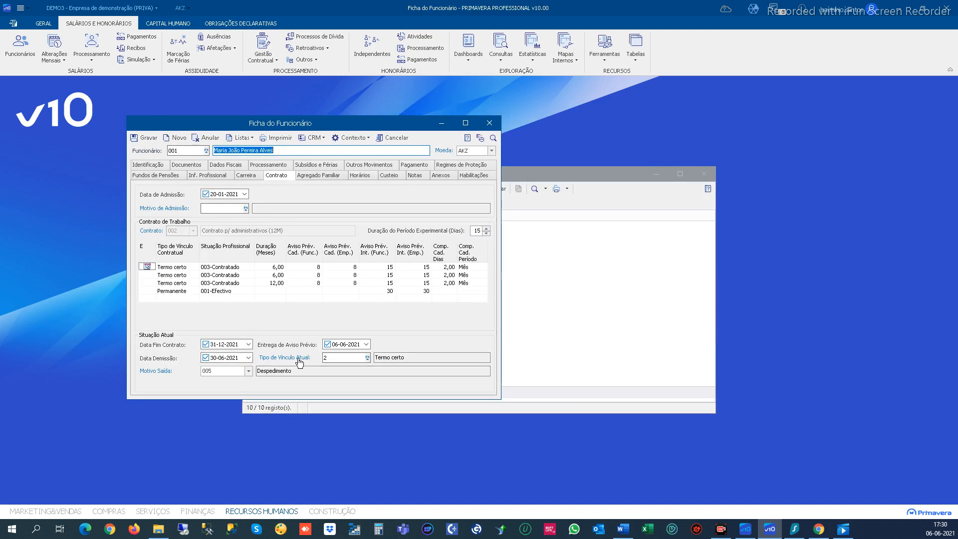
# Step: Close the employee record, saving the pending changes, and close the active employees list
pyautogui.click(490, 125)
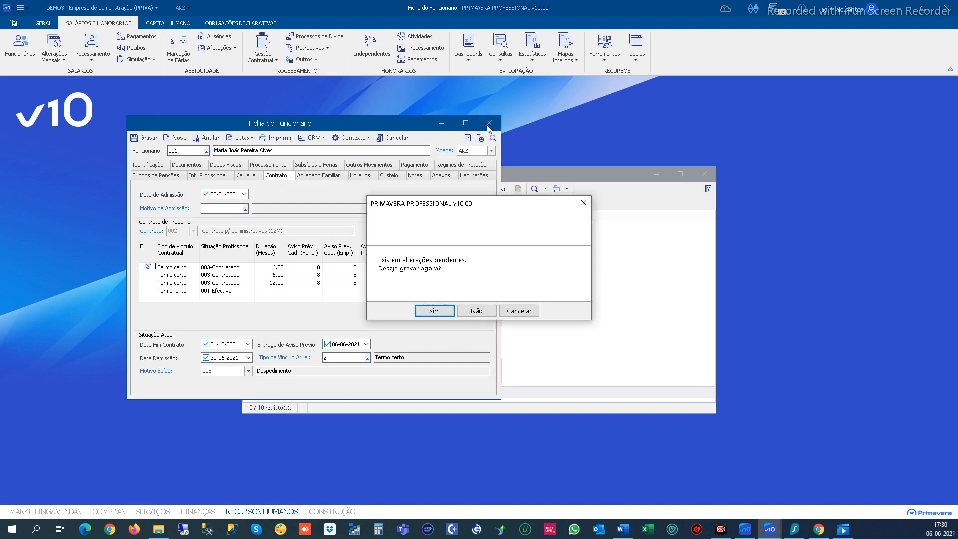
pyautogui.click(439, 315)
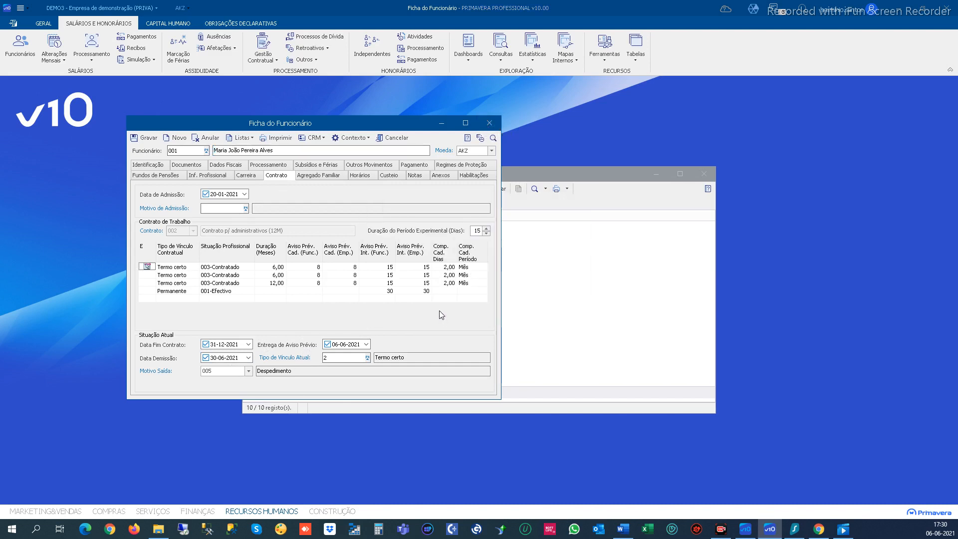
pyautogui.click(489, 123)
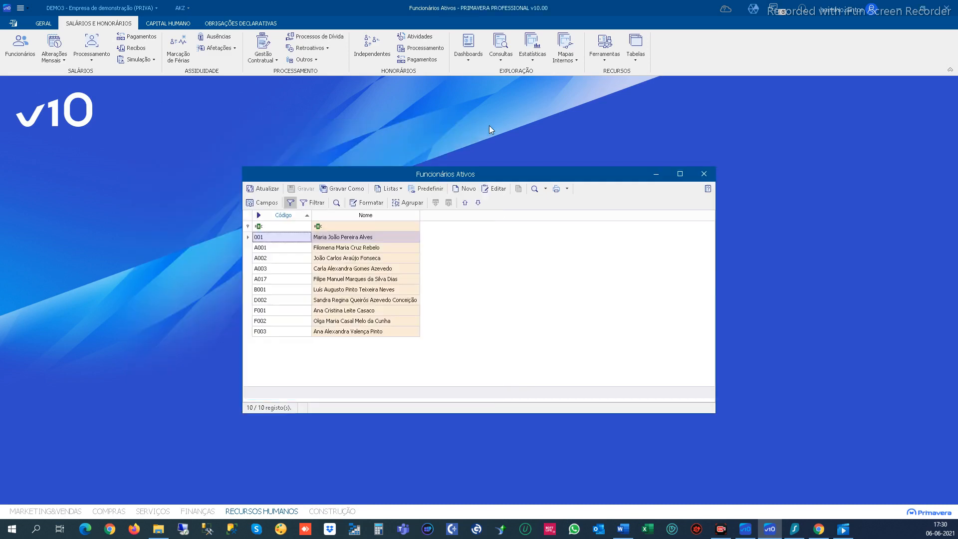
pyautogui.click(702, 175)
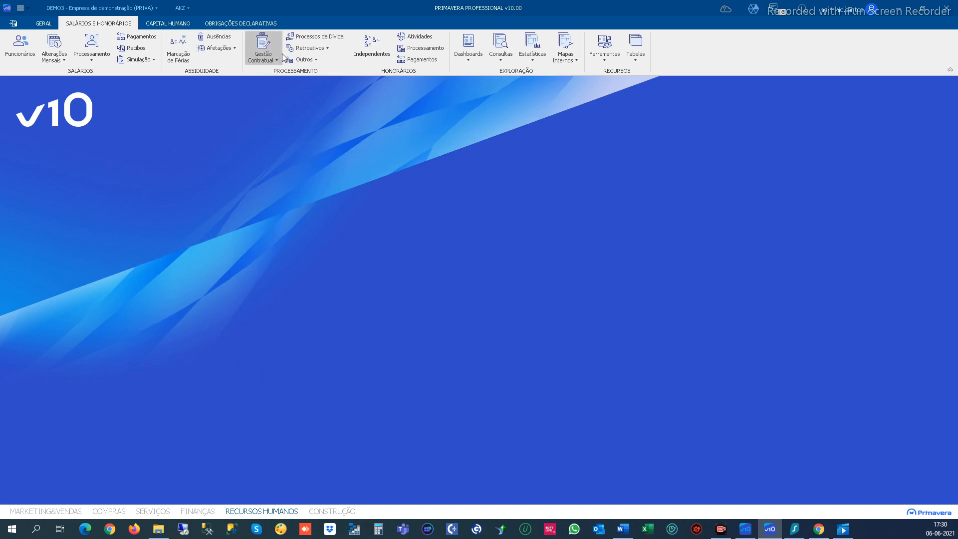
# Step: Open the Fins de Contrato processing utility and enlarge its window to fit all result columns
pyautogui.click(261, 57)
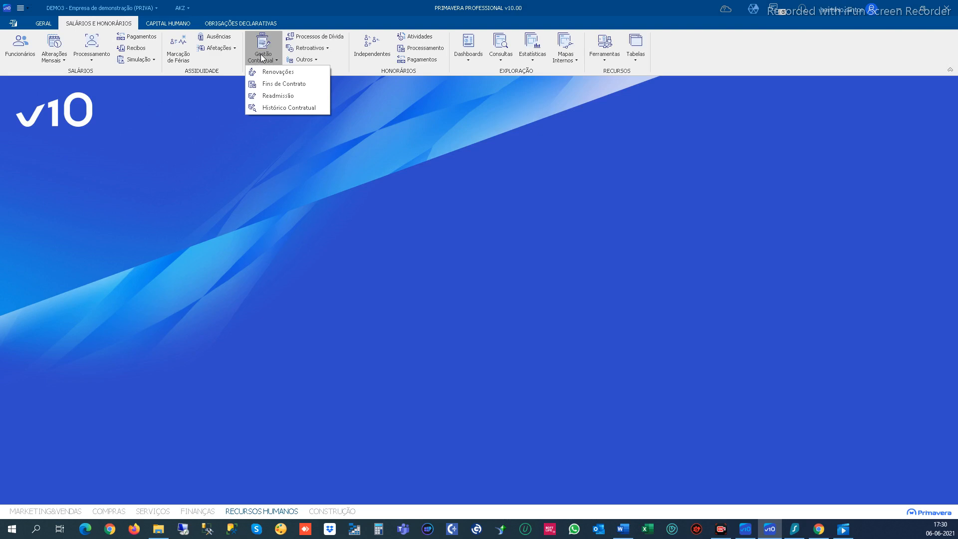
pyautogui.click(274, 86)
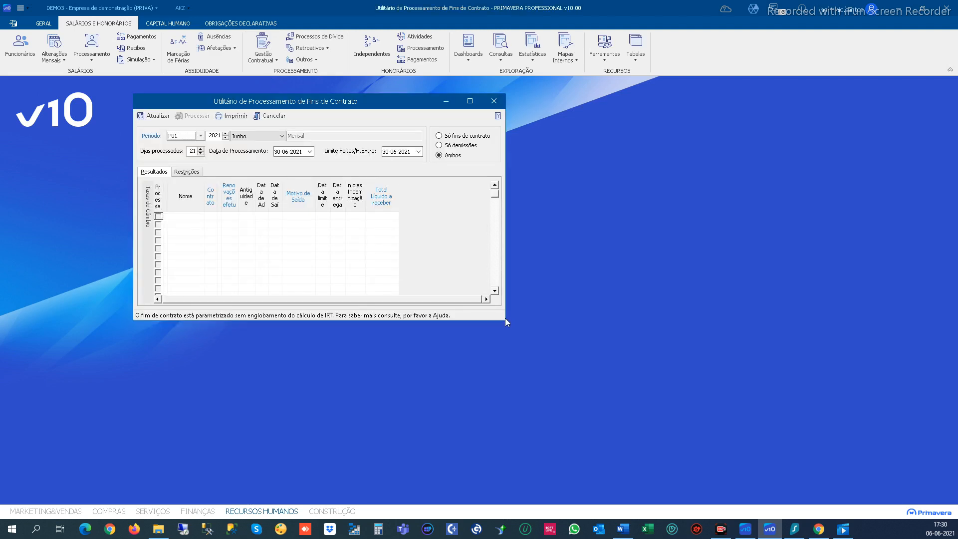
pyautogui.moveTo(505, 318); pyautogui.dragTo(787, 417)
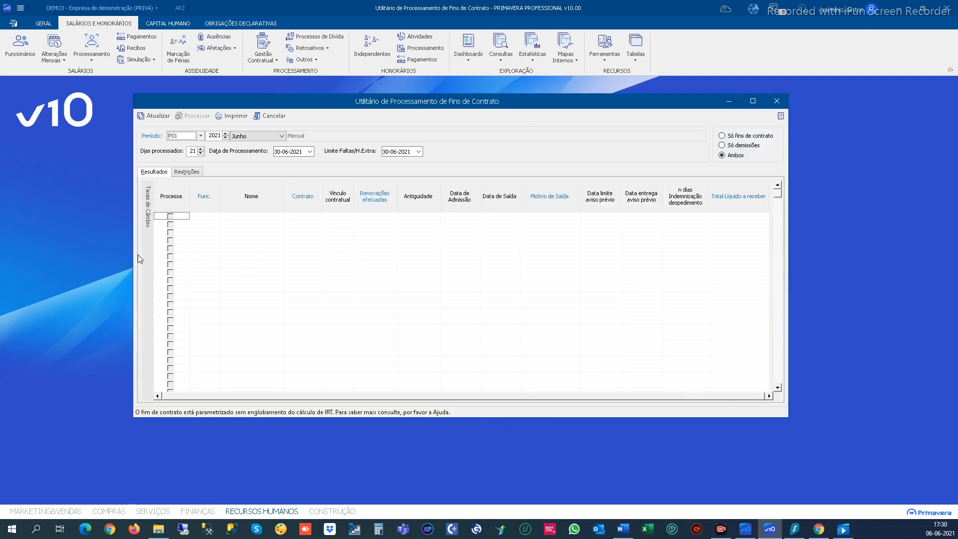
pyautogui.moveTo(133, 250); pyautogui.dragTo(75, 249)
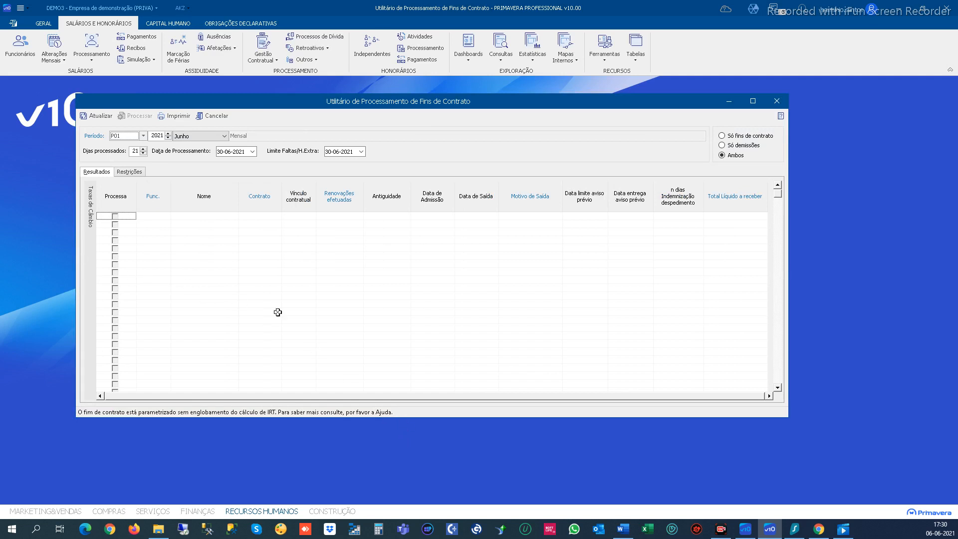
# Step: Examine the definition of period P01 and the restriction options in the end-of-contract processing utility
pyautogui.click(99, 137)
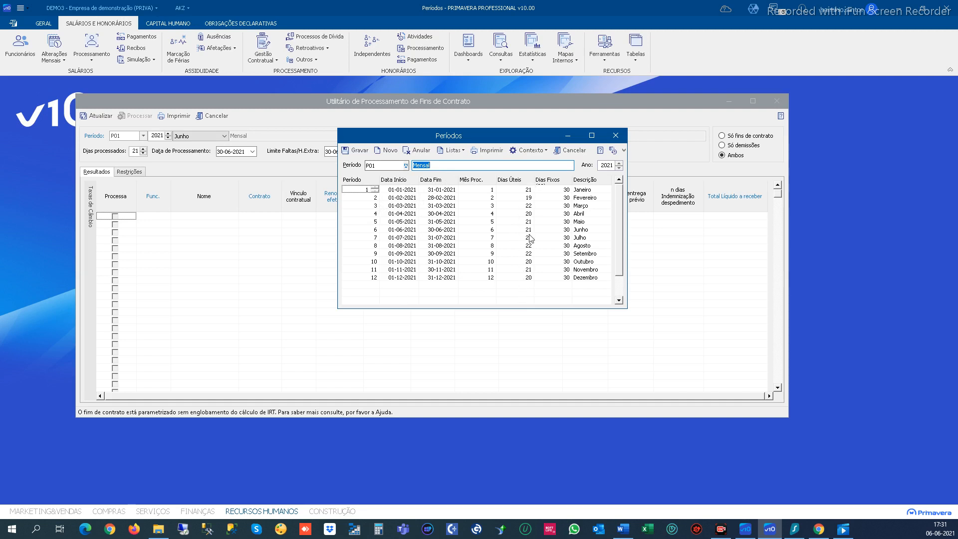
pyautogui.click(616, 135)
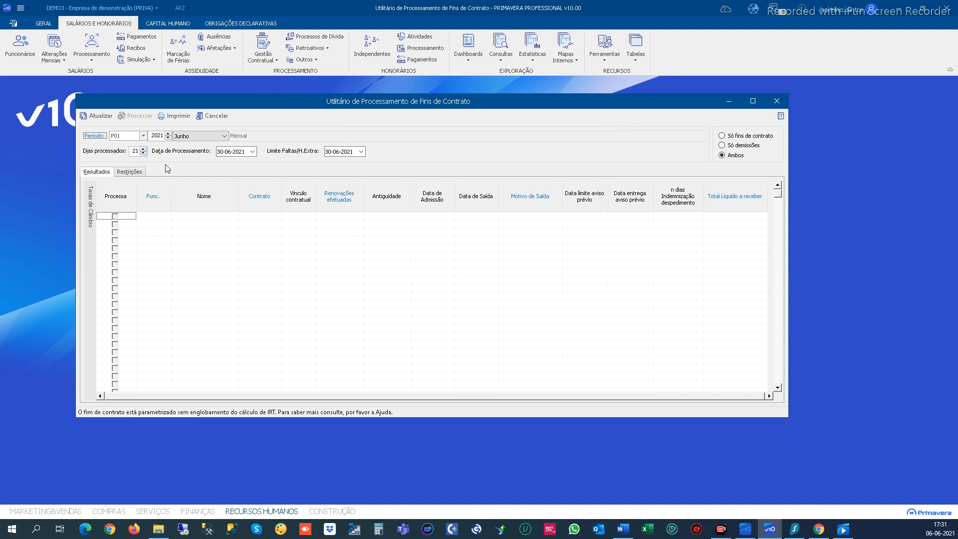
pyautogui.click(128, 172)
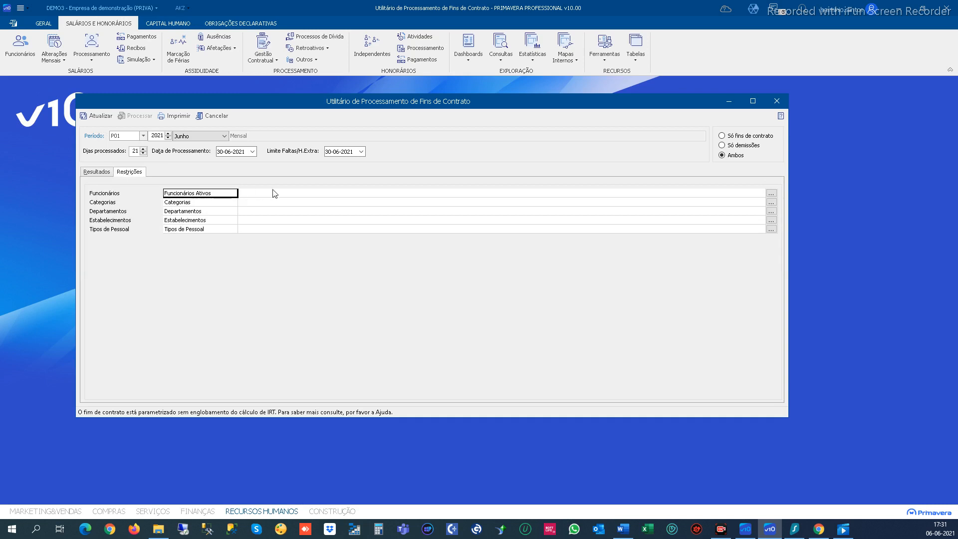
pyautogui.click(93, 174)
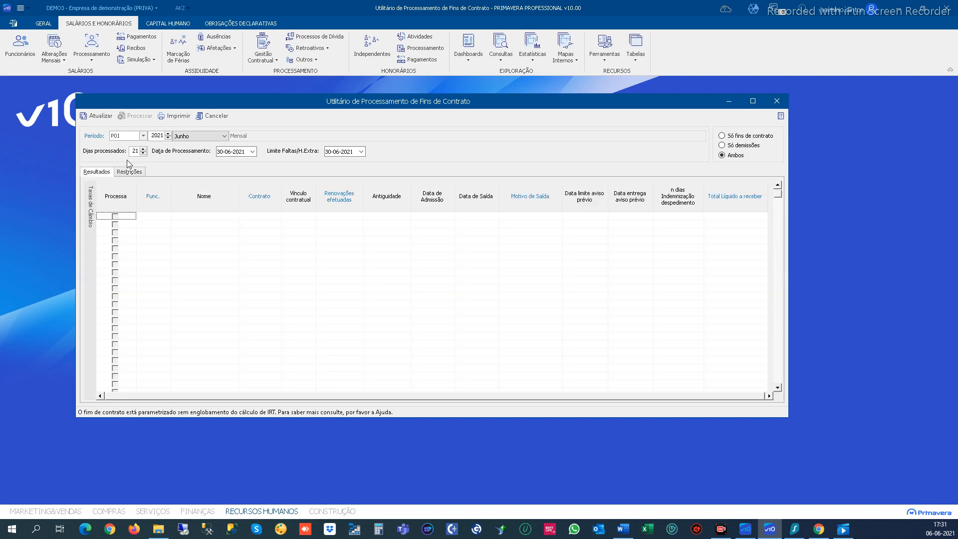
# Step: Load the contract endings and dismissals for June 2021, review the listed employees, and leave without processing
pyautogui.click(99, 117)
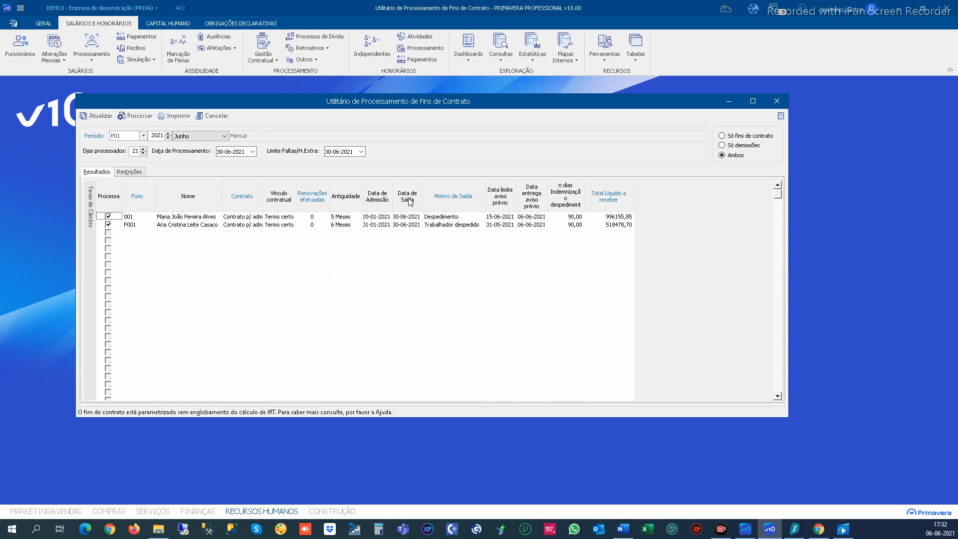
pyautogui.click(108, 225)
pyautogui.click(108, 226)
pyautogui.click(222, 119)
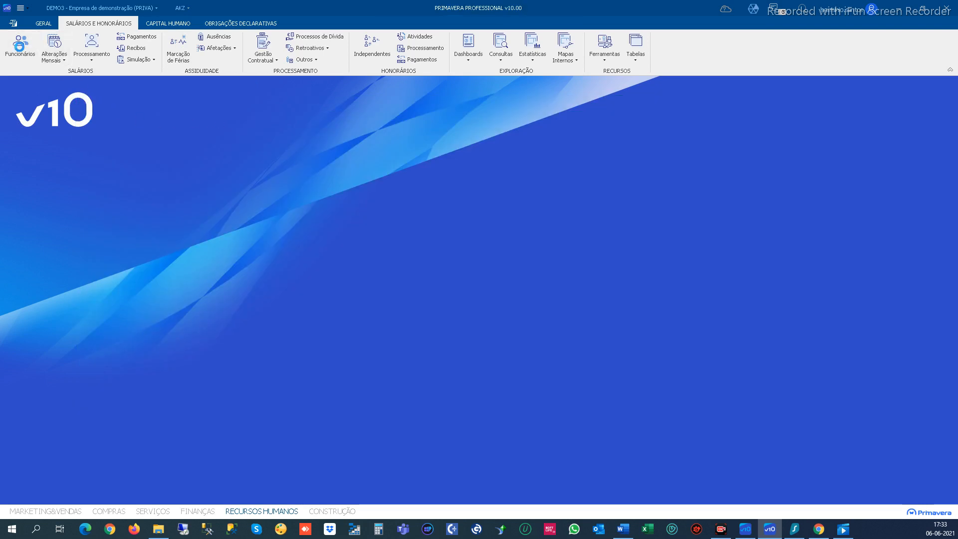
# Step: Open the record of the fourth employee in the active employees list and review the contract details
pyautogui.click(21, 50)
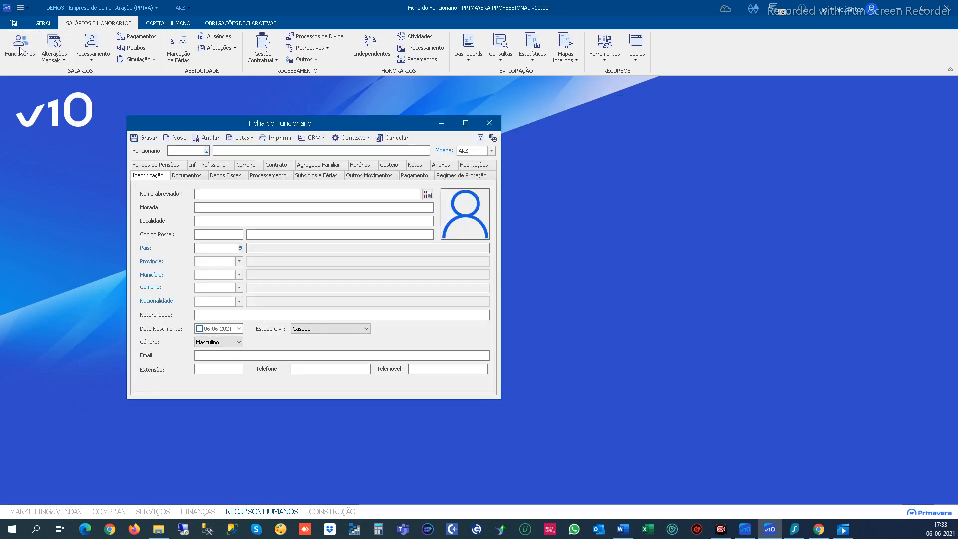
pyautogui.click(207, 150)
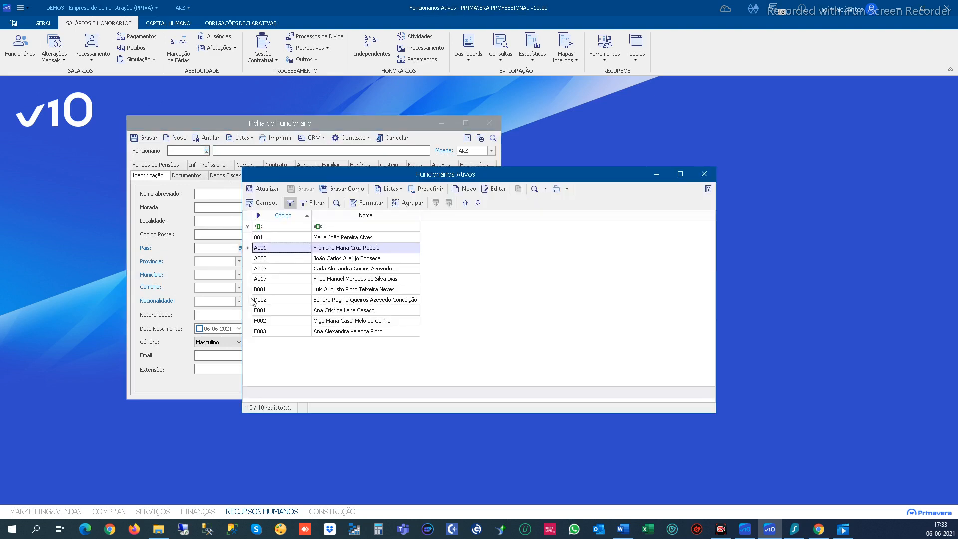
pyautogui.click(262, 269)
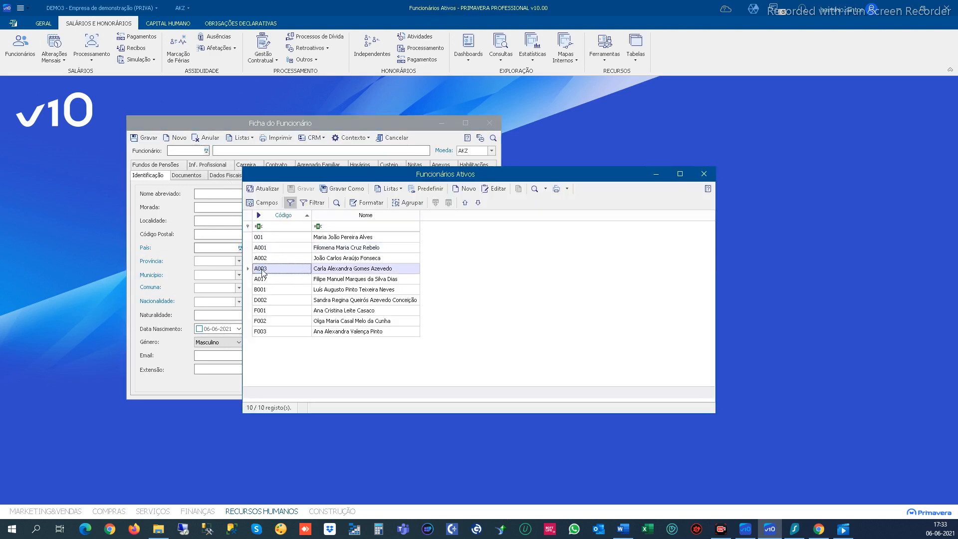
pyautogui.doubleClick(262, 270)
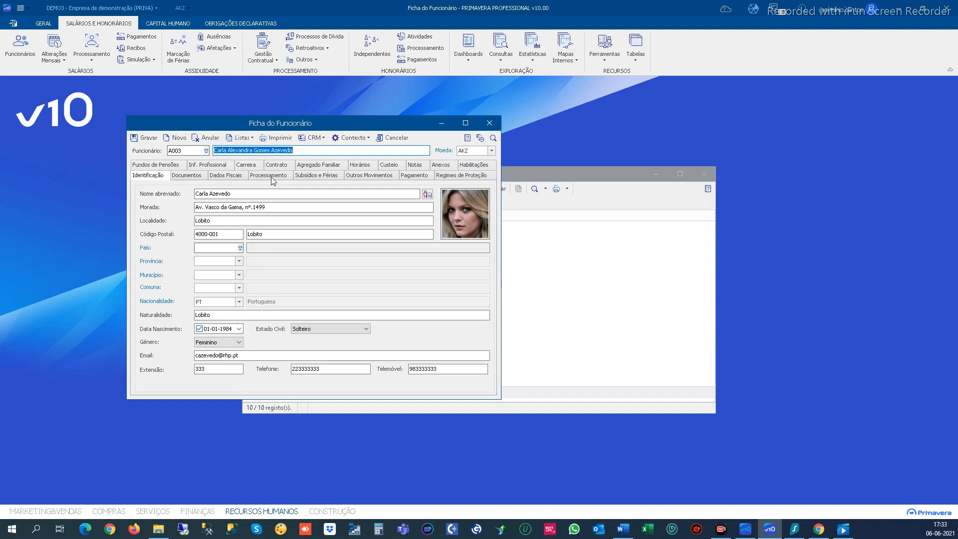
pyautogui.click(285, 166)
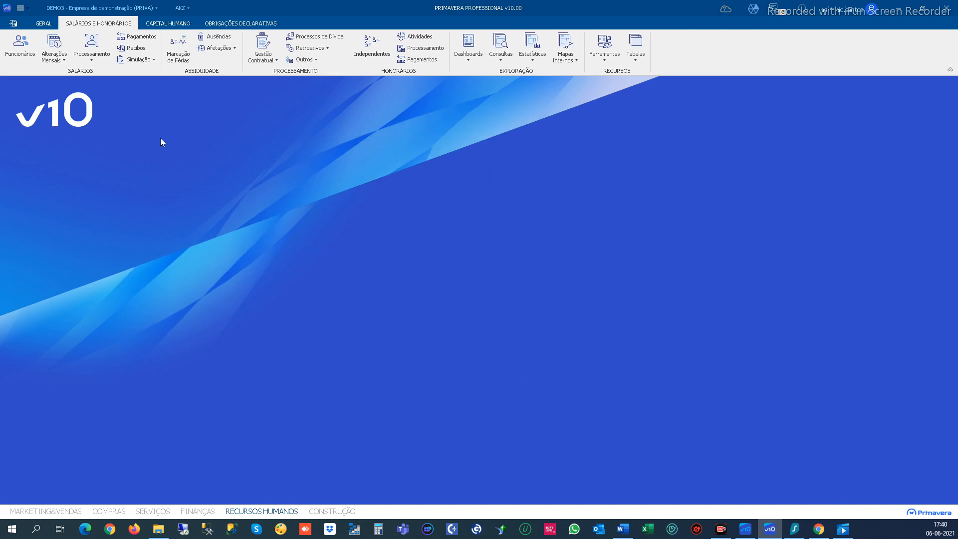
# Step: List the contract renewals due within 365 days of 06-06-2021, review the proposed renewals, and close without saving
pyautogui.click(264, 56)
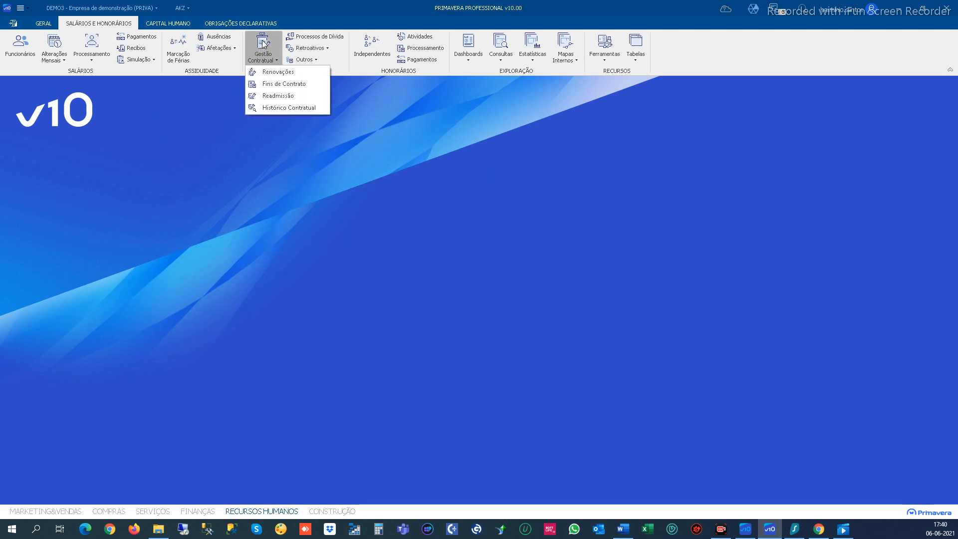
pyautogui.click(277, 73)
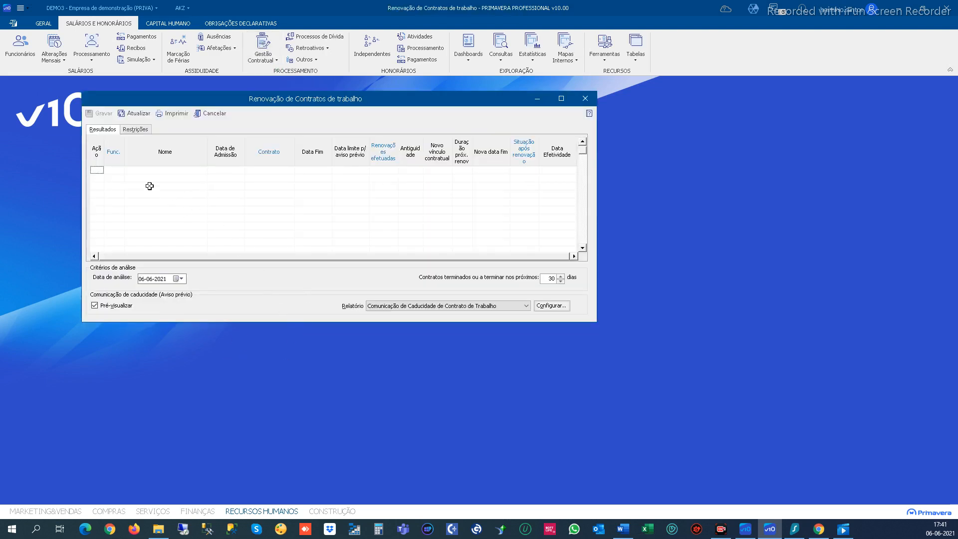
pyautogui.click(142, 116)
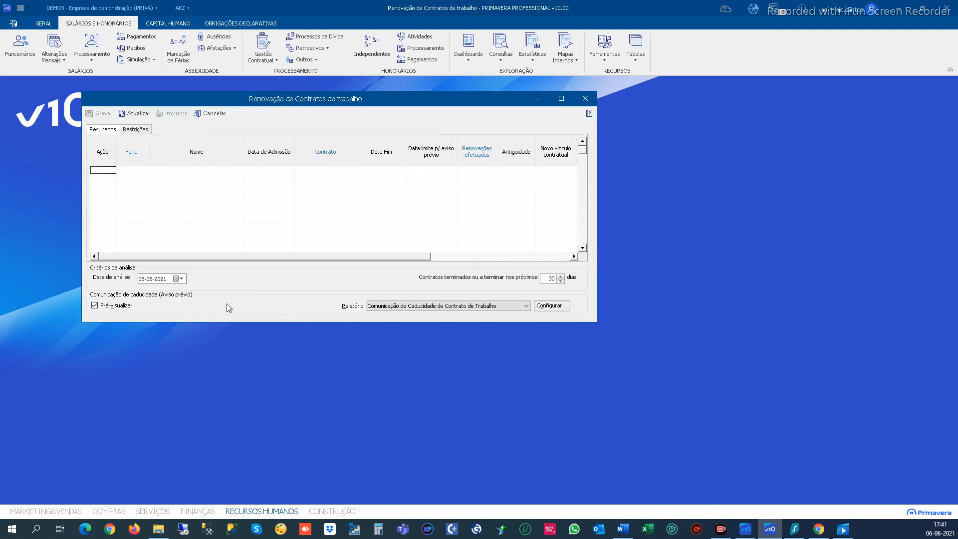
pyautogui.moveTo(235, 320); pyautogui.dragTo(233, 408)
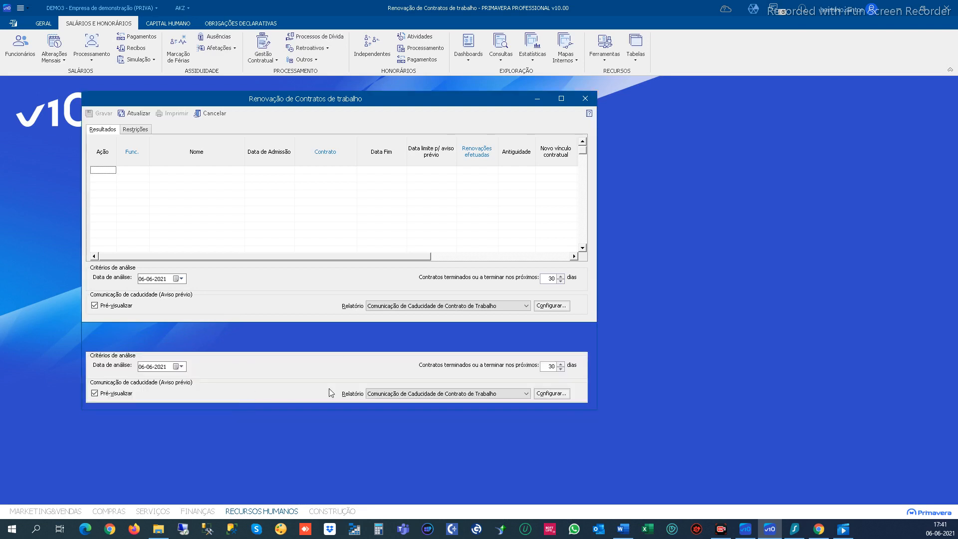
pyautogui.moveTo(597, 280); pyautogui.dragTo(842, 280)
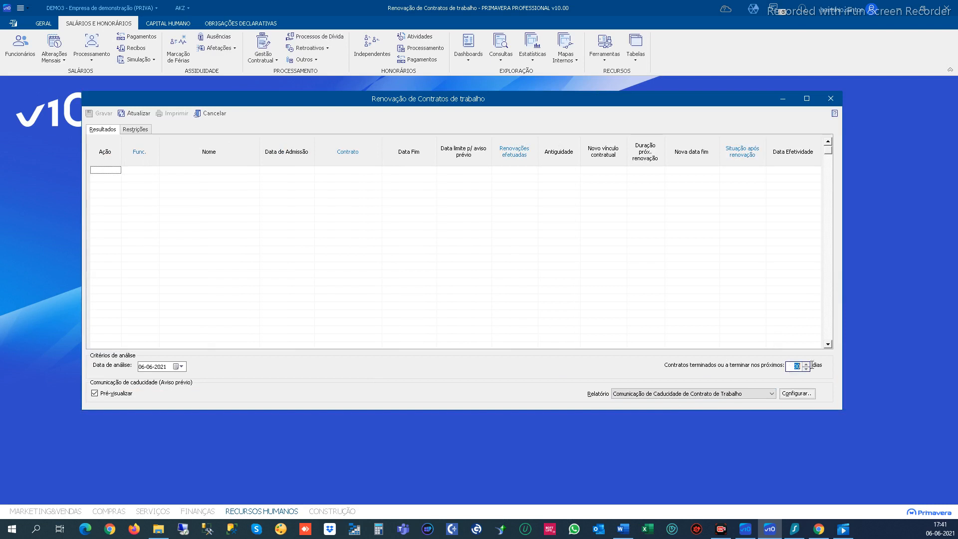
pyautogui.write('3')
pyautogui.click(134, 113)
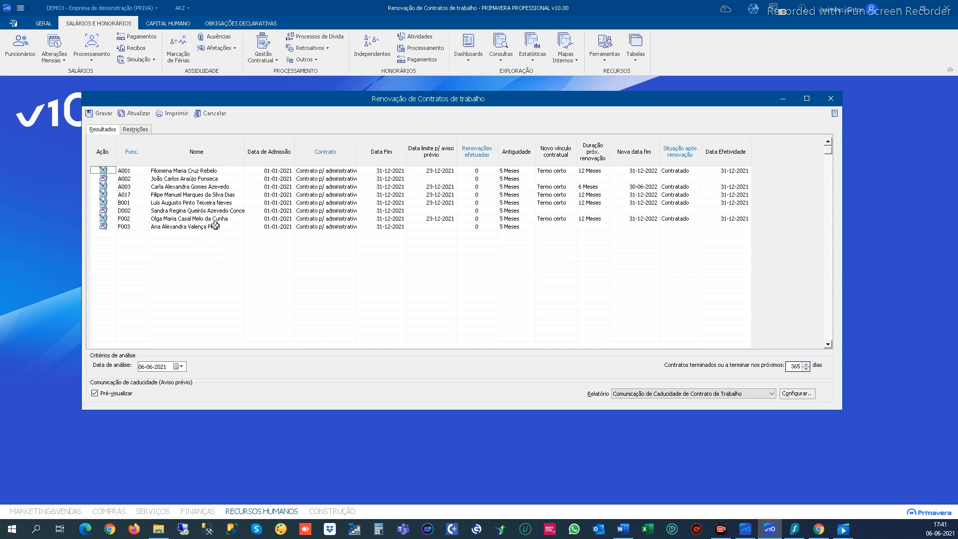
pyautogui.click(826, 100)
# Step: Open the contract details of the first employee in the active employees list
pyautogui.click(22, 48)
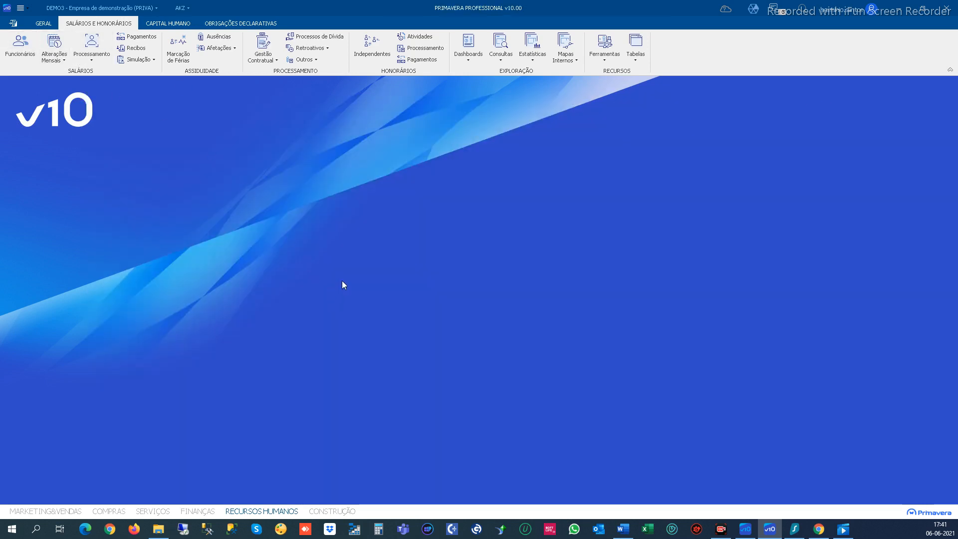
pyautogui.click(207, 151)
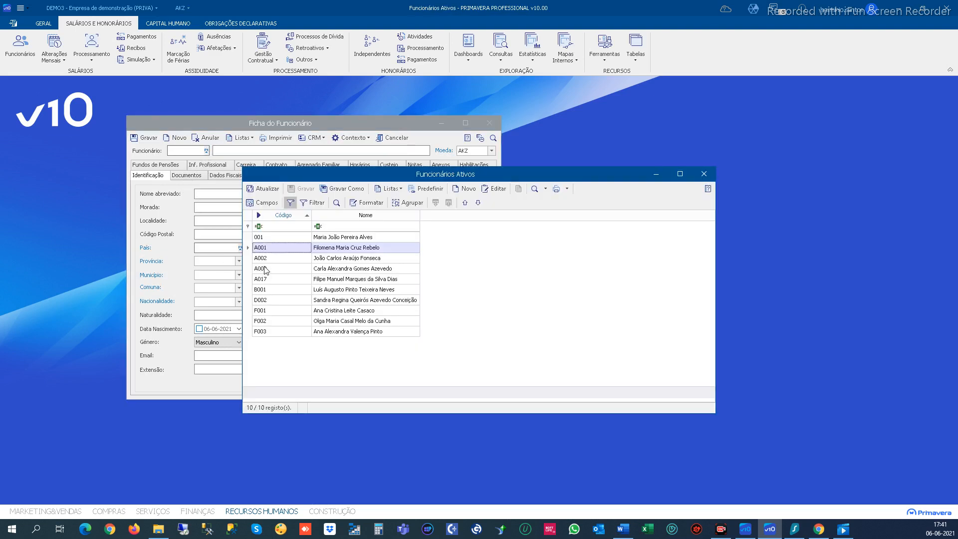
pyautogui.doubleClick(261, 237)
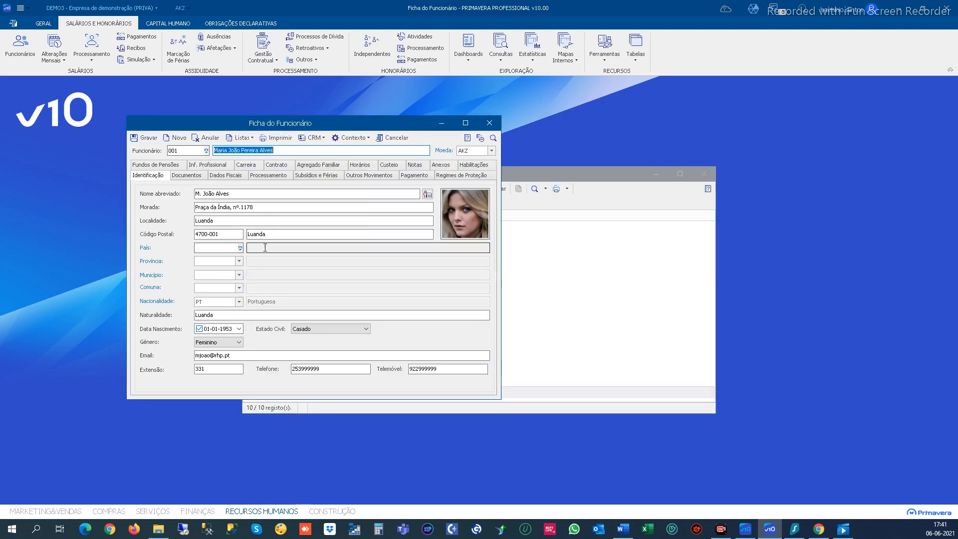
pyautogui.click(278, 167)
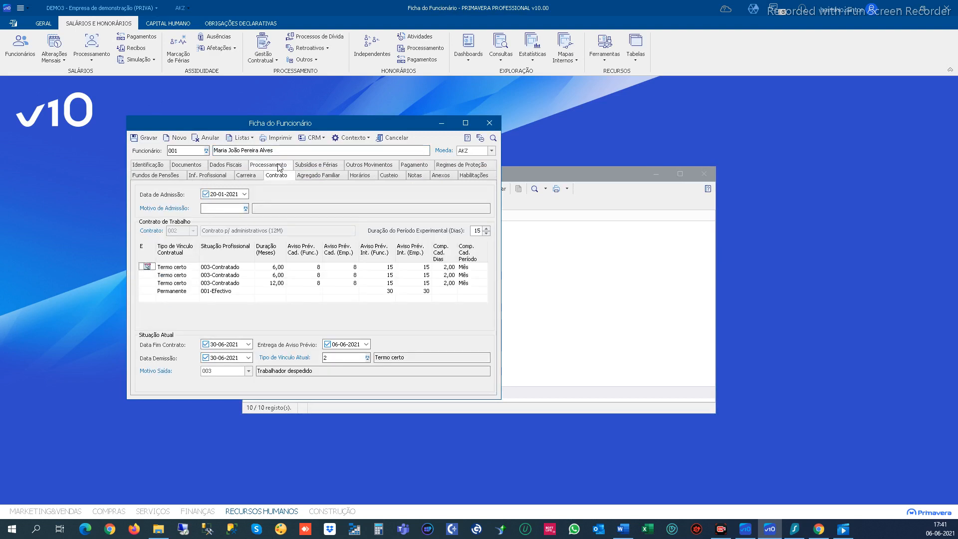
# Step: Disable the dismissal date and the prior notice delivery date, and try to save the employee record
pyautogui.click(207, 358)
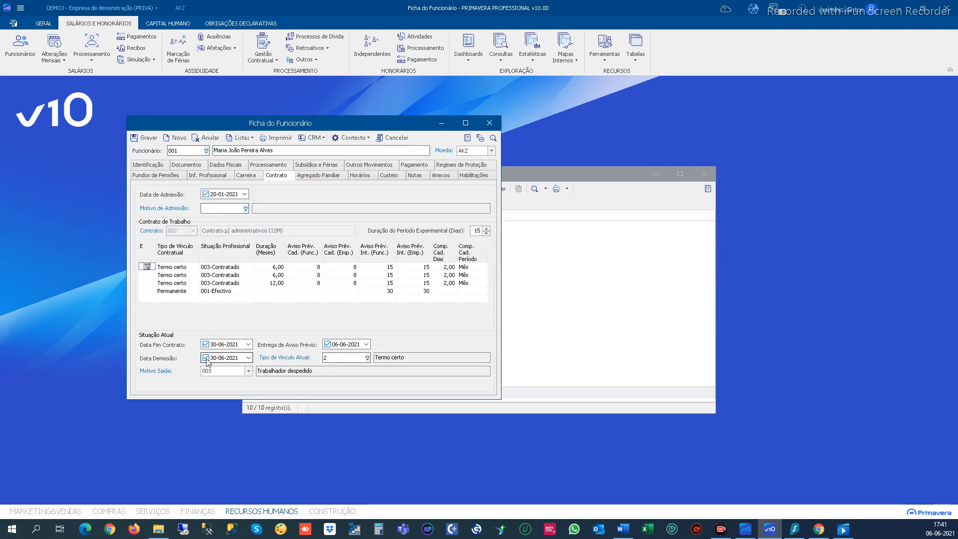
pyautogui.click(206, 357)
pyautogui.click(327, 344)
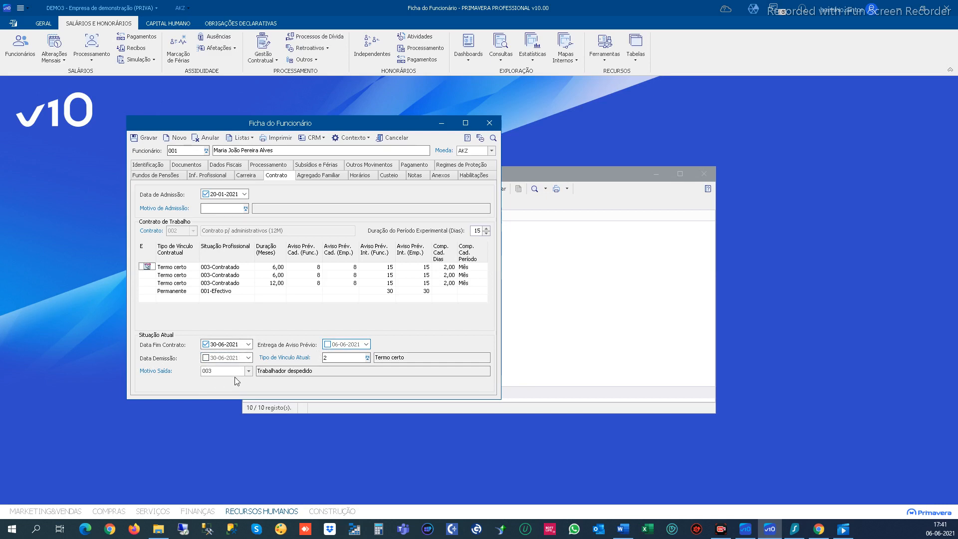
pyautogui.click(151, 140)
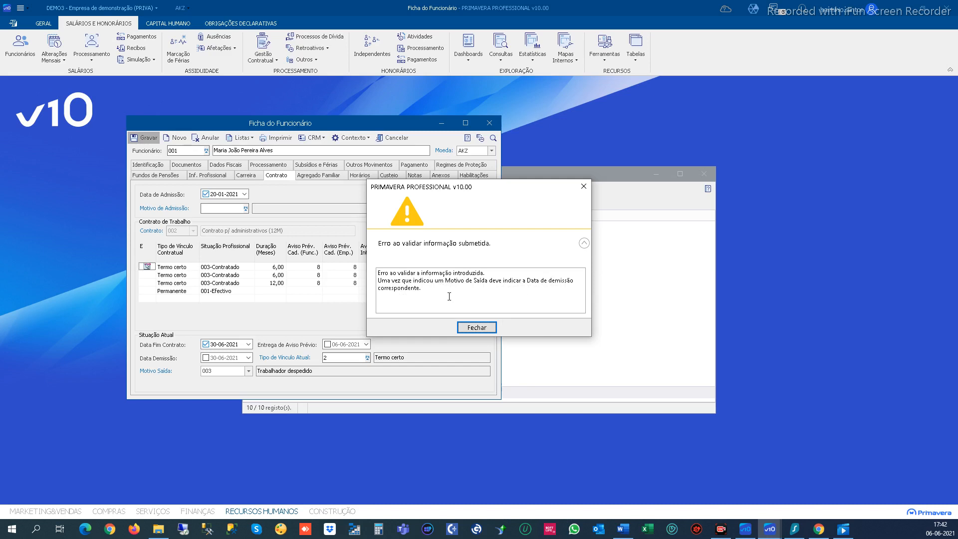
pyautogui.click(478, 328)
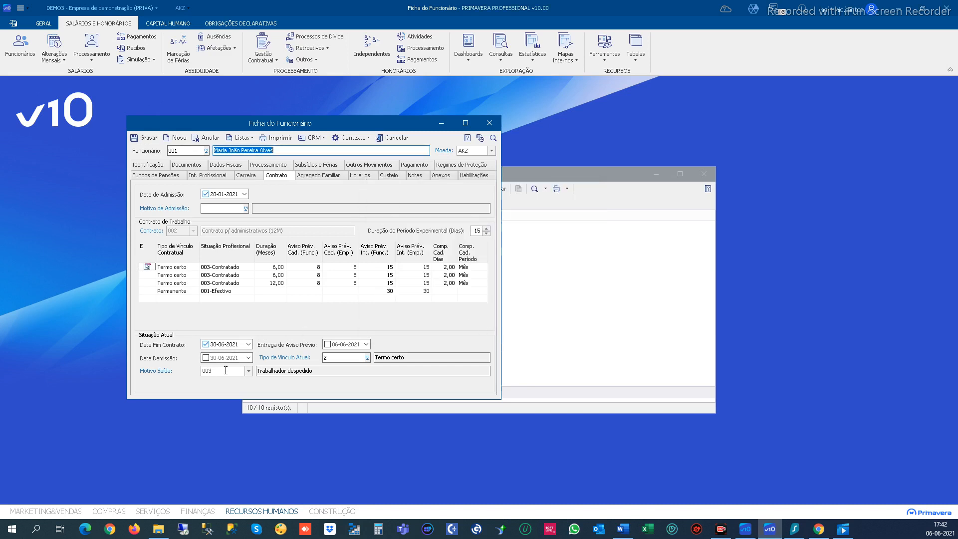
# Step: Clear the employee's exit reason (Motivo Saída)
pyautogui.click(248, 371)
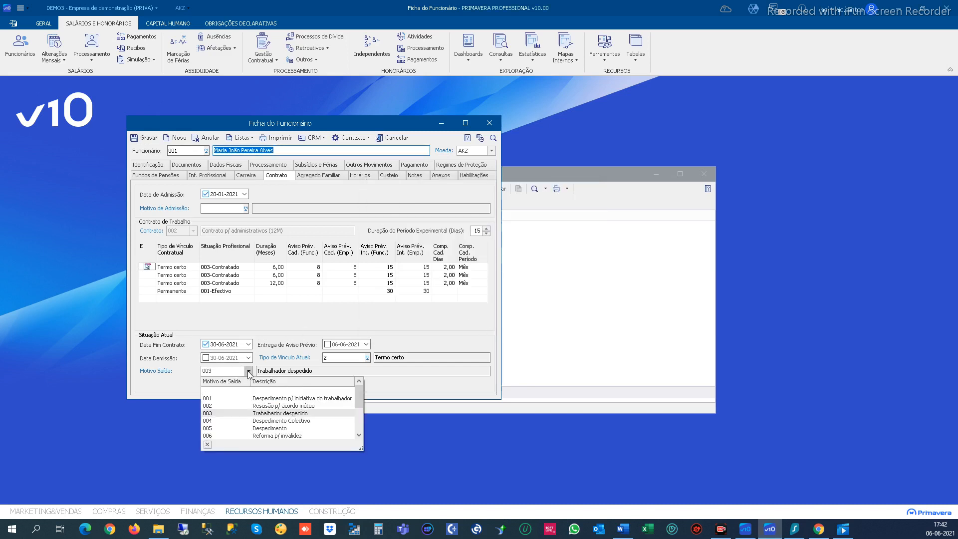
pyautogui.click(217, 391)
pyautogui.press('Tab')
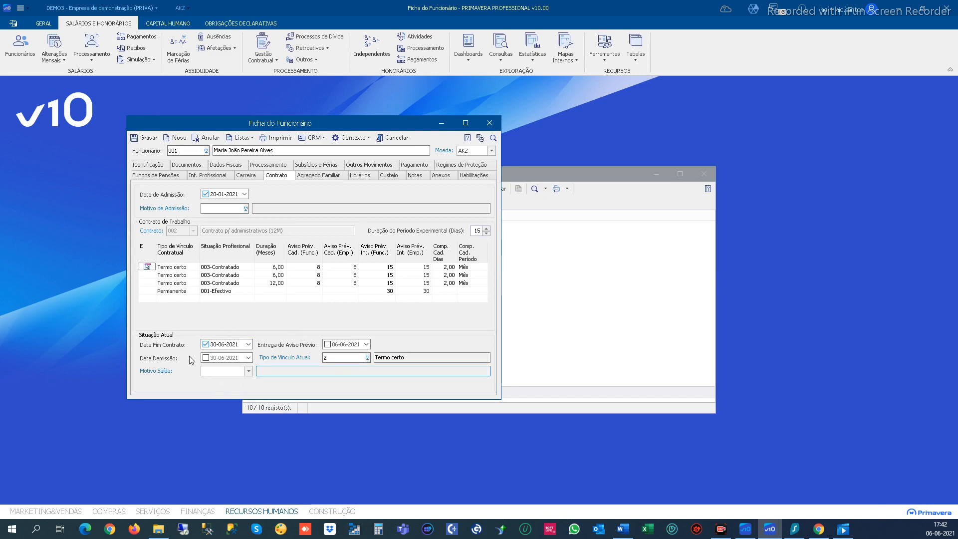
# Step: Save the employee's contract changes and close the employee record
pyautogui.click(147, 139)
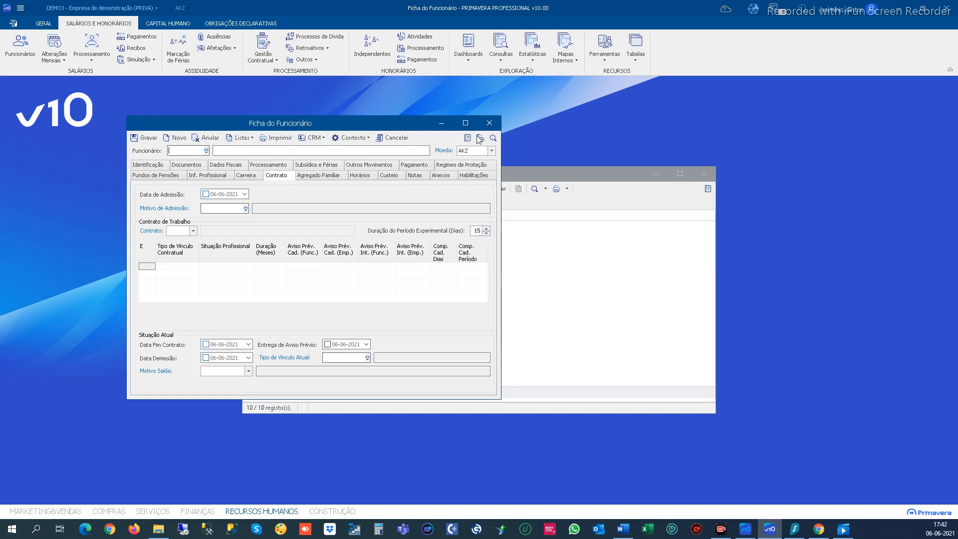
pyautogui.click(489, 124)
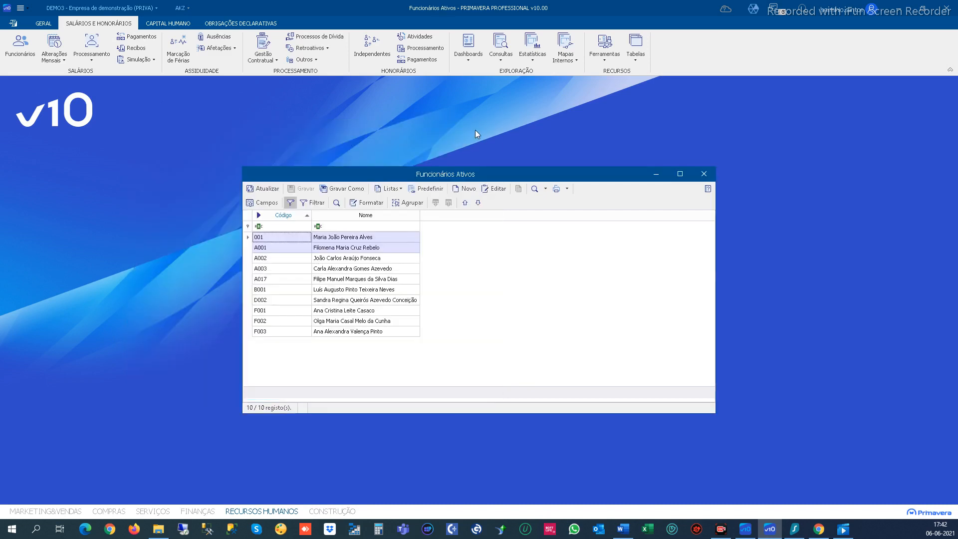
# Step: List the work contracts up for renewal within the next 365 days and enlarge the renewals window to show all columns
pyautogui.click(263, 51)
pyautogui.click(277, 79)
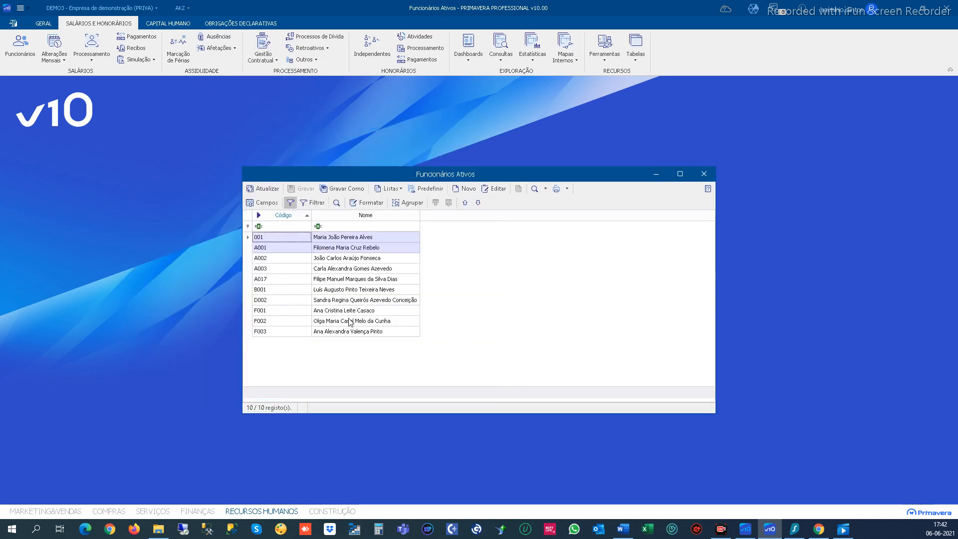
pyautogui.click(545, 279)
pyautogui.write('365')
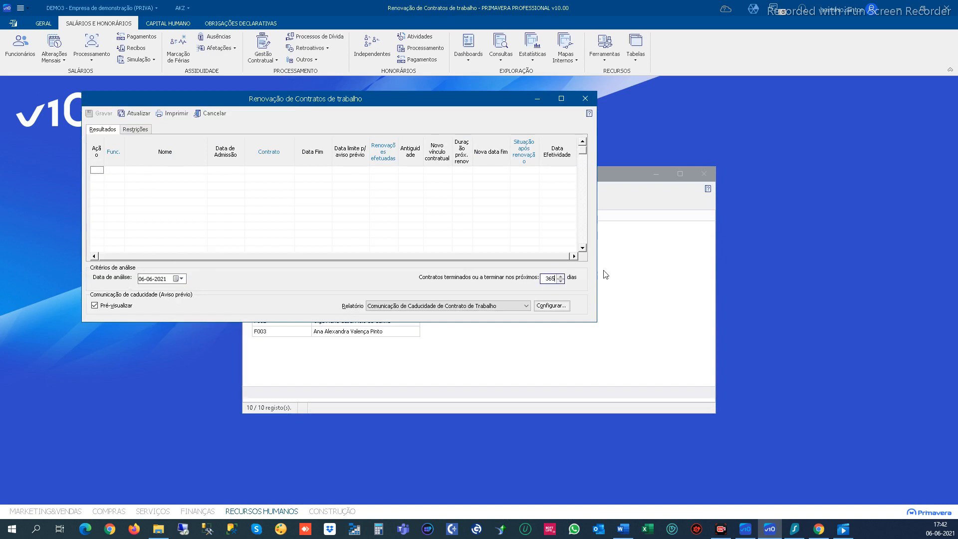
pyautogui.click(135, 113)
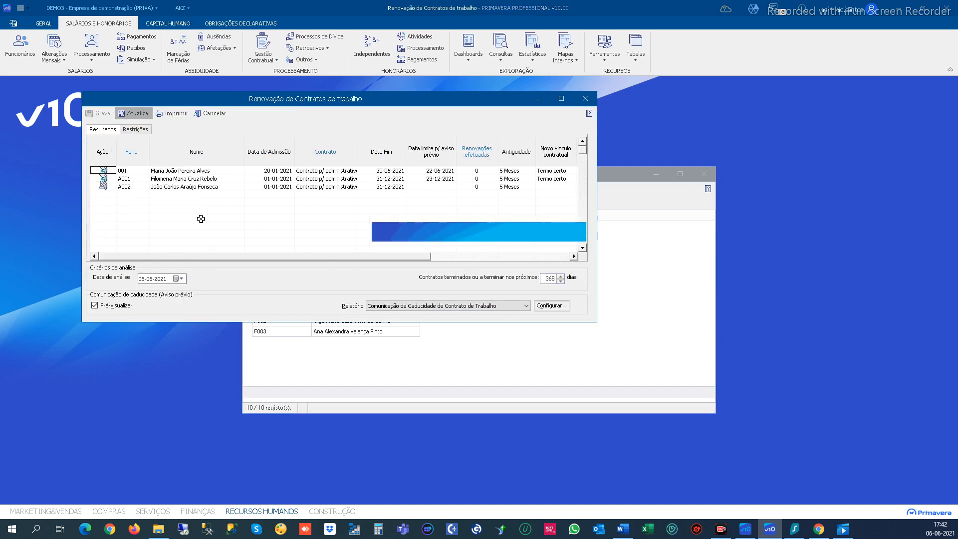
pyautogui.moveTo(180, 322); pyautogui.dragTo(179, 433)
pyautogui.moveTo(597, 298); pyautogui.dragTo(891, 295)
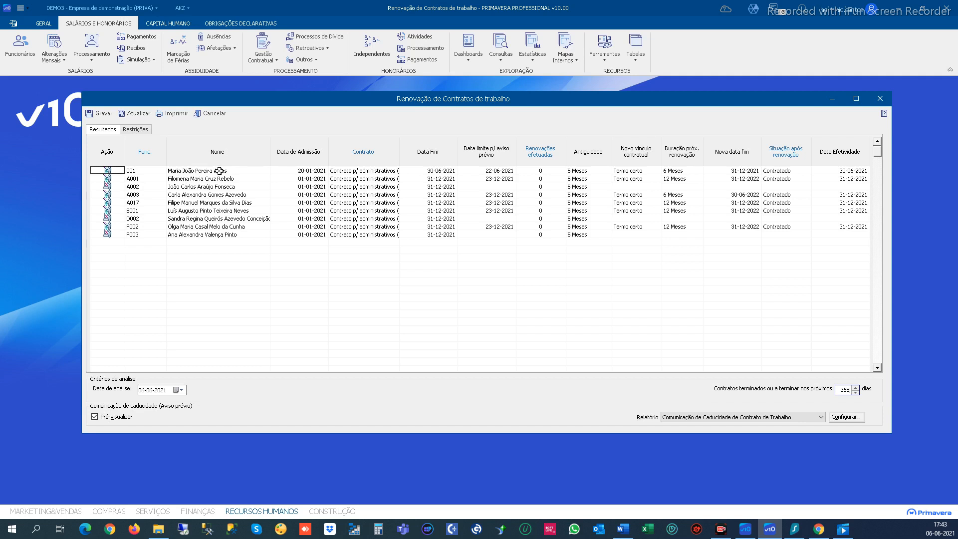
# Step: Try to set the action of all nine listed contracts to Emitir Aviso Prévio
pyautogui.rightClick(107, 171)
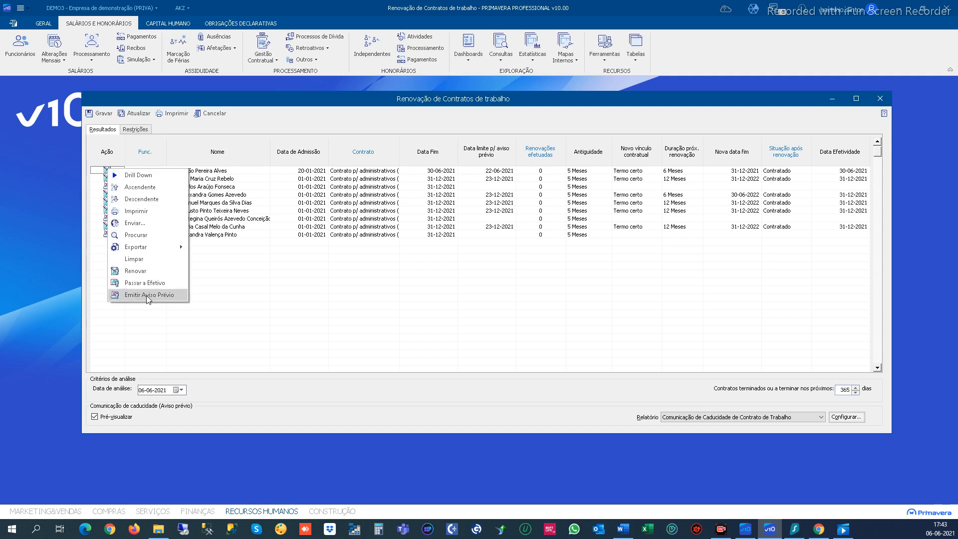
pyautogui.click(235, 301)
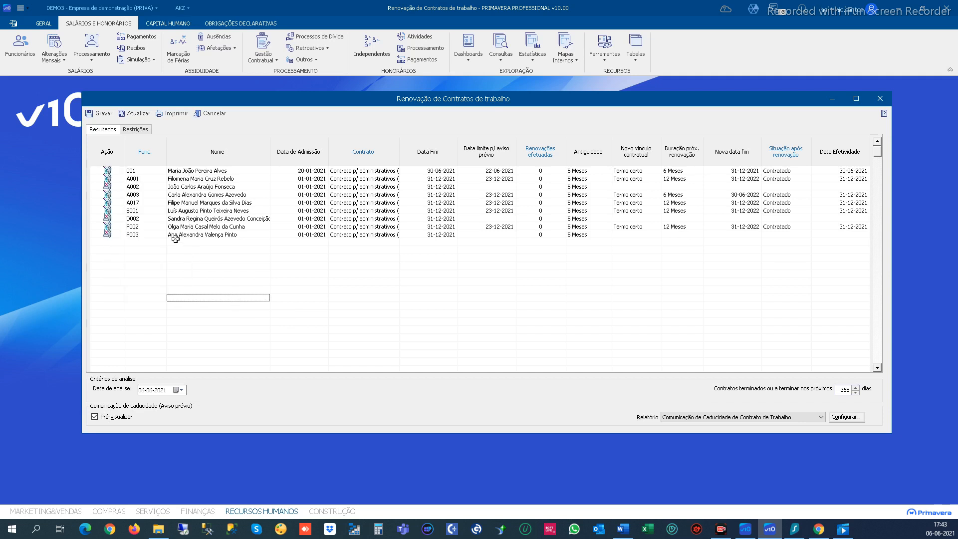
pyautogui.keyDown('ctrl'); pyautogui.click(109, 171); pyautogui.keyUp('ctrl')
pyautogui.keyDown('ctrl'); pyautogui.click(109, 180); pyautogui.keyUp('ctrl')
pyautogui.keyDown('ctrl'); pyautogui.click(109, 187); pyautogui.keyUp('ctrl')
pyautogui.keyDown('ctrl'); pyautogui.click(109, 195); pyautogui.keyUp('ctrl')
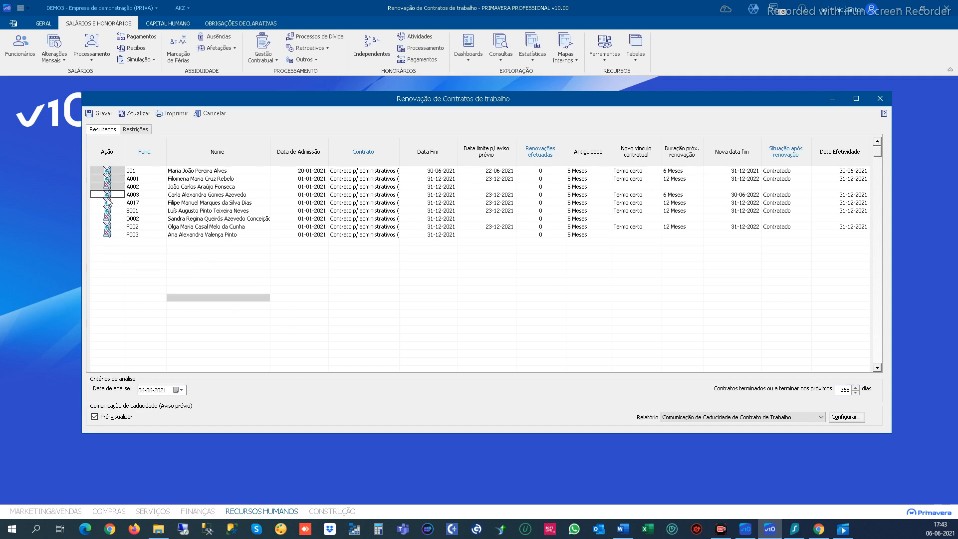
pyautogui.keyDown('ctrl'); pyautogui.click(108, 203); pyautogui.keyUp('ctrl')
pyautogui.keyDown('ctrl'); pyautogui.click(107, 211); pyautogui.keyUp('ctrl')
pyautogui.keyDown('ctrl'); pyautogui.click(107, 219); pyautogui.keyUp('ctrl')
pyautogui.keyDown('ctrl'); pyautogui.click(110, 234); pyautogui.keyUp('ctrl')
pyautogui.keyDown('ctrl'); pyautogui.click(110, 227); pyautogui.keyUp('ctrl')
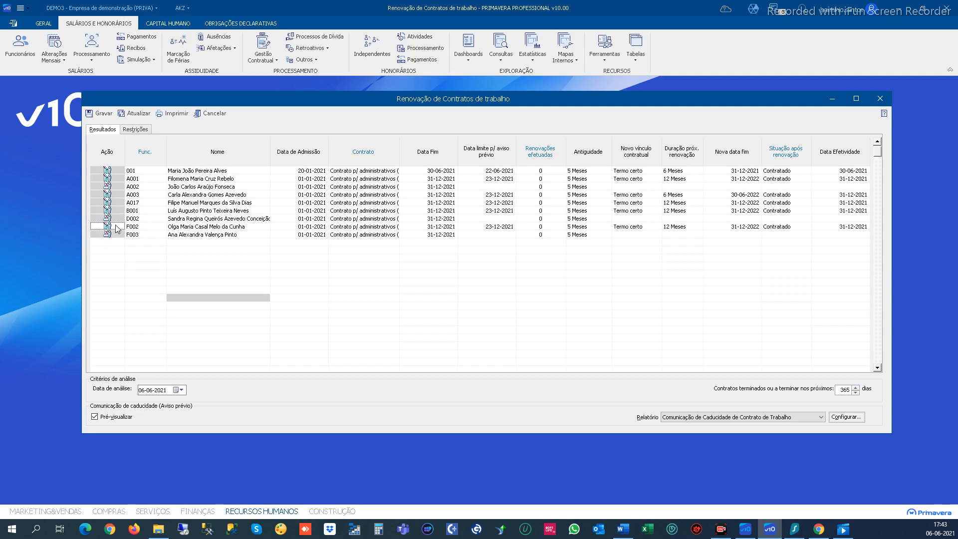
pyautogui.rightClick(108, 169)
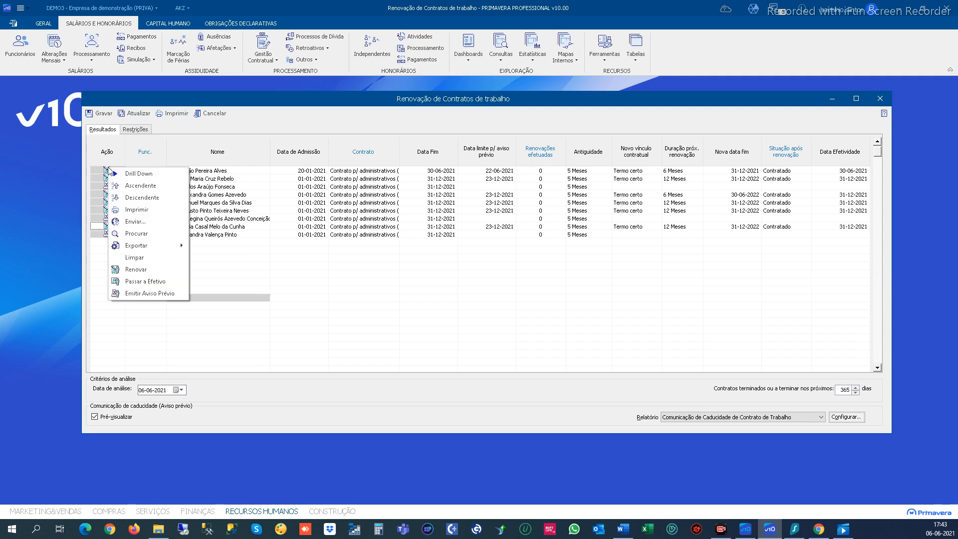
pyautogui.click(106, 226)
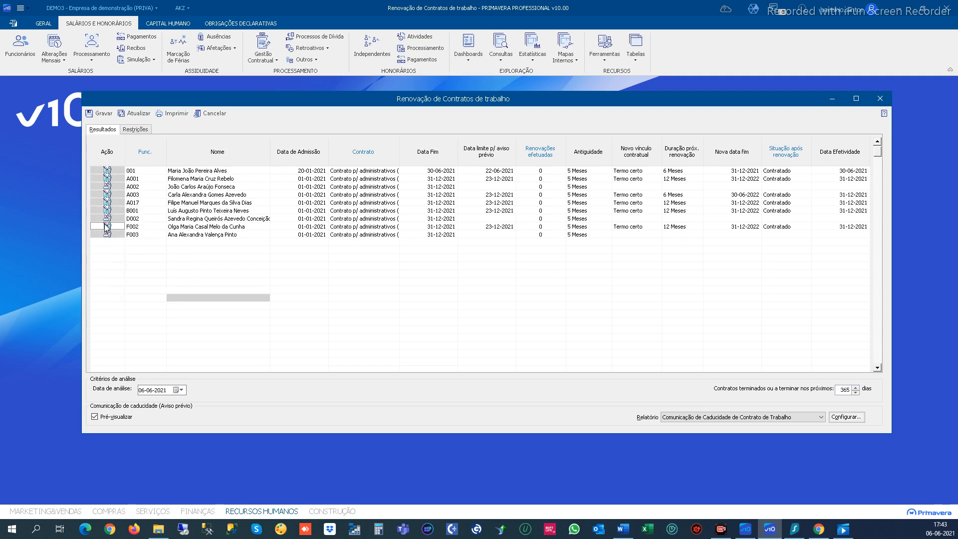
pyautogui.rightClick(110, 230)
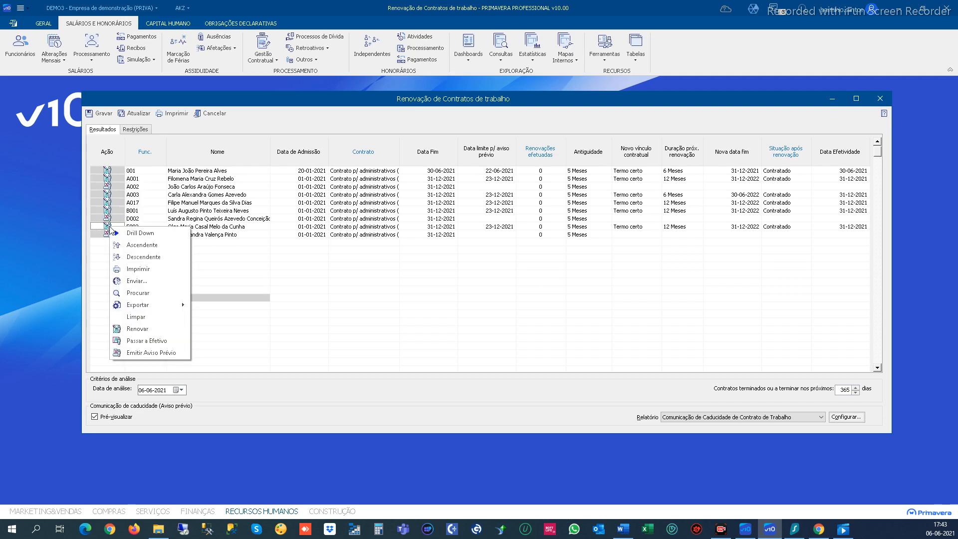
pyautogui.click(108, 228)
pyautogui.click(118, 222)
pyautogui.rightClick(110, 230)
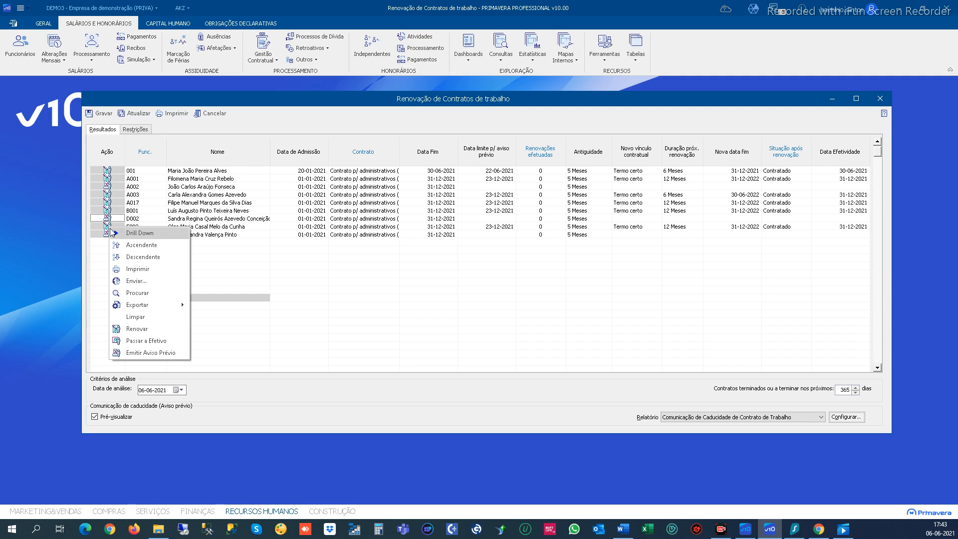
pyautogui.click(143, 353)
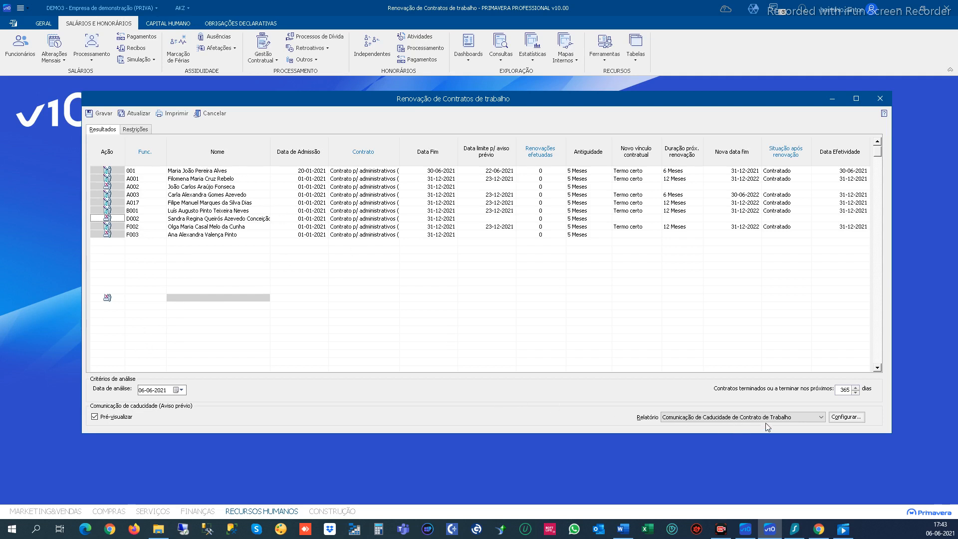
# Step: Keep Comunicação de Caducidade de Contrato de Trabalho as the report and try to save the contract actions
pyautogui.click(821, 417)
pyautogui.click(818, 425)
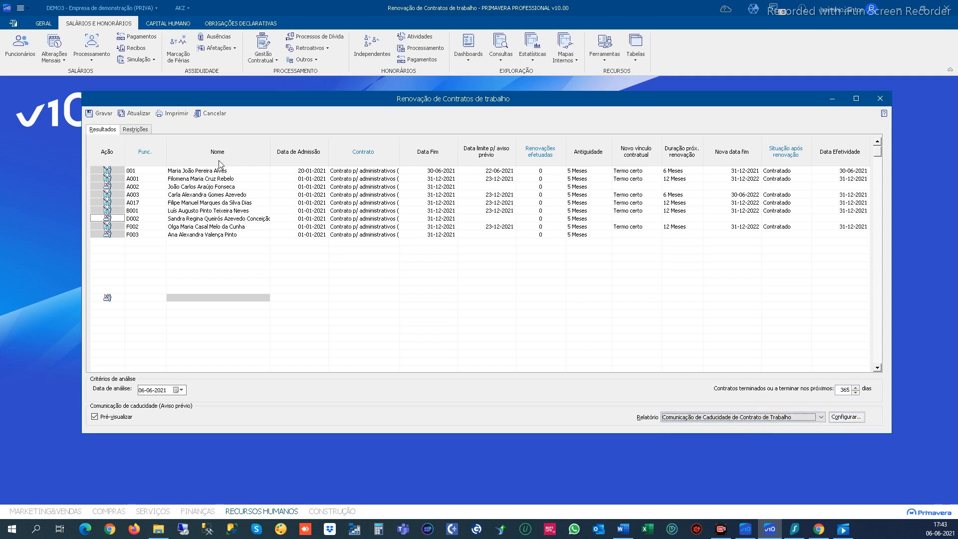
pyautogui.click(103, 114)
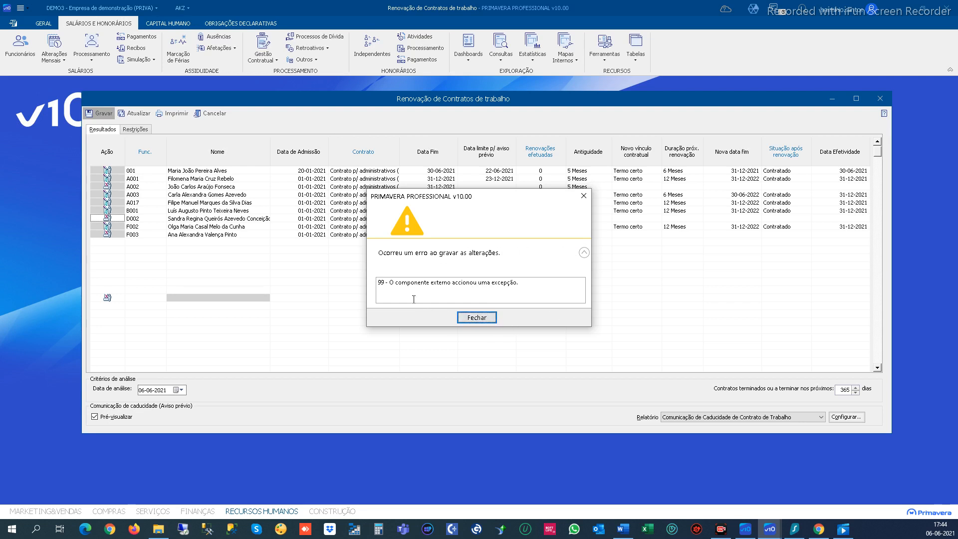
pyautogui.click(480, 320)
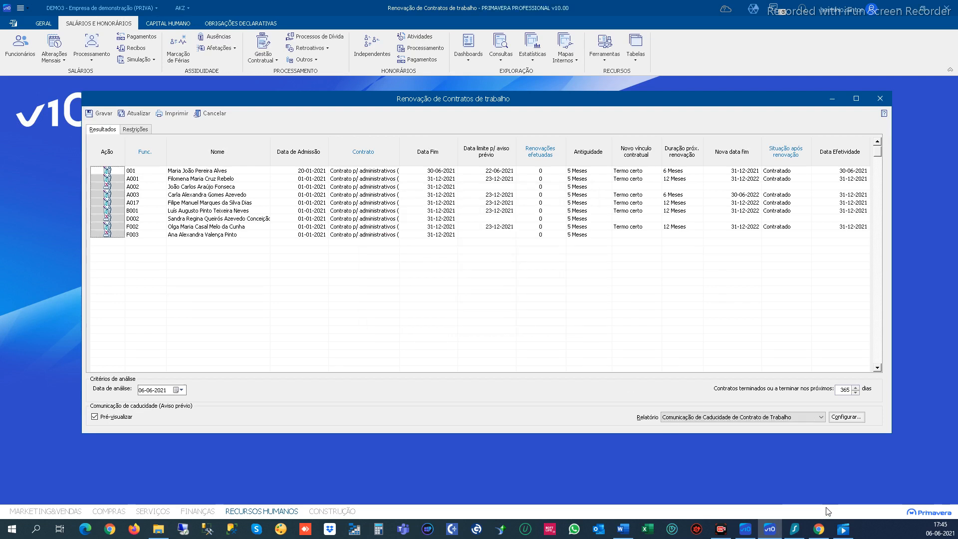
# Step: Set the action of all selected contracts to Emitir Aviso Prévio and save to issue the expiry notices
pyautogui.rightClick(108, 199)
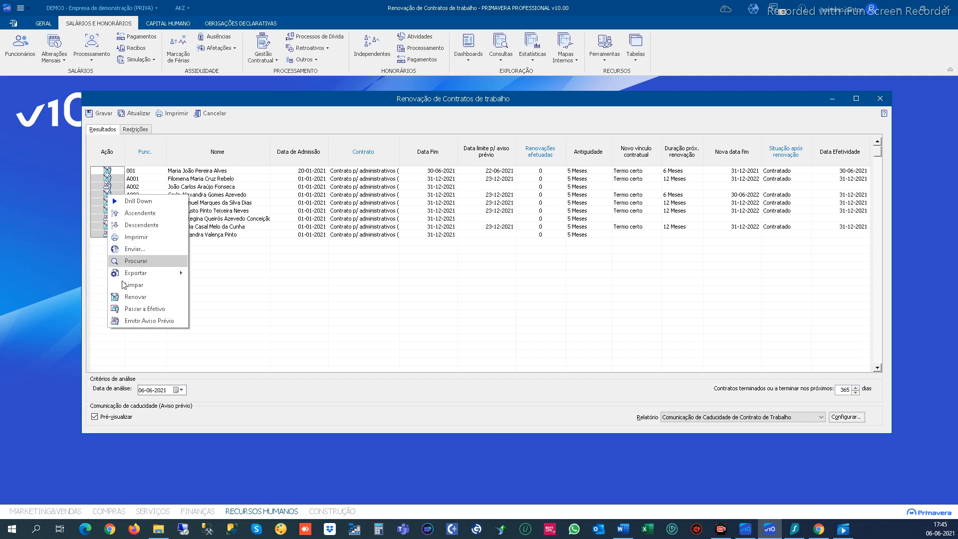
pyautogui.click(133, 321)
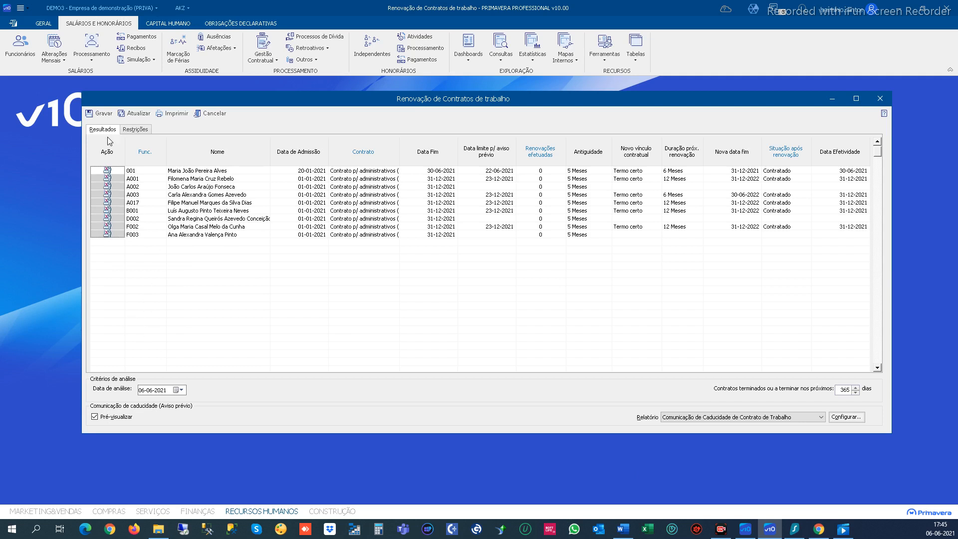
pyautogui.click(104, 115)
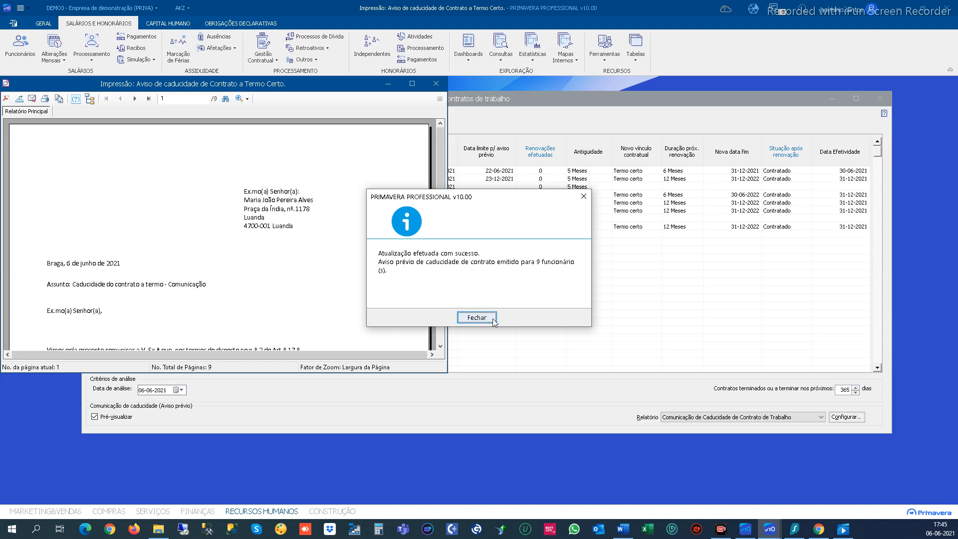
pyautogui.click(477, 318)
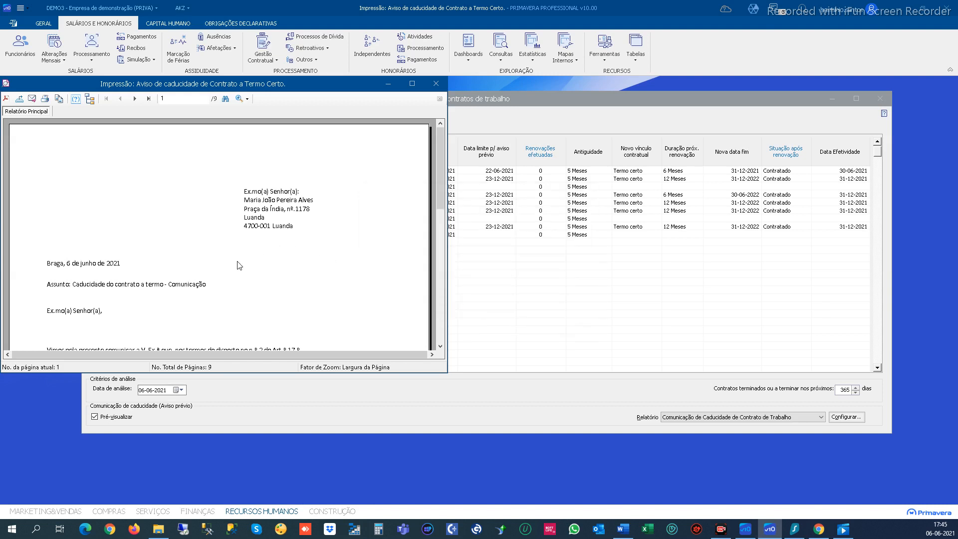
# Step: Look through the previewed contract expiry letter and close it, then refresh and close the contract renewals window
pyautogui.scroll(-10, 223, 273)
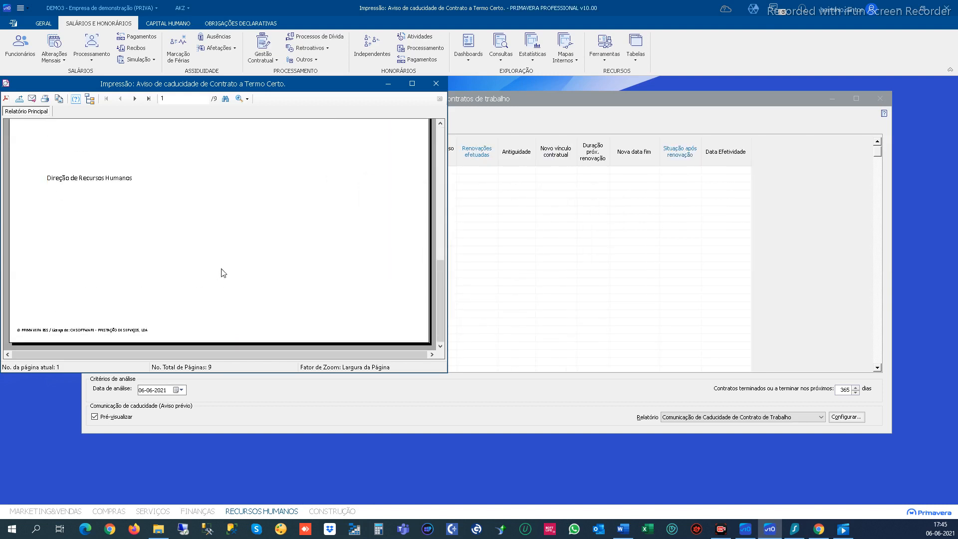
pyautogui.scroll(10, 223, 273)
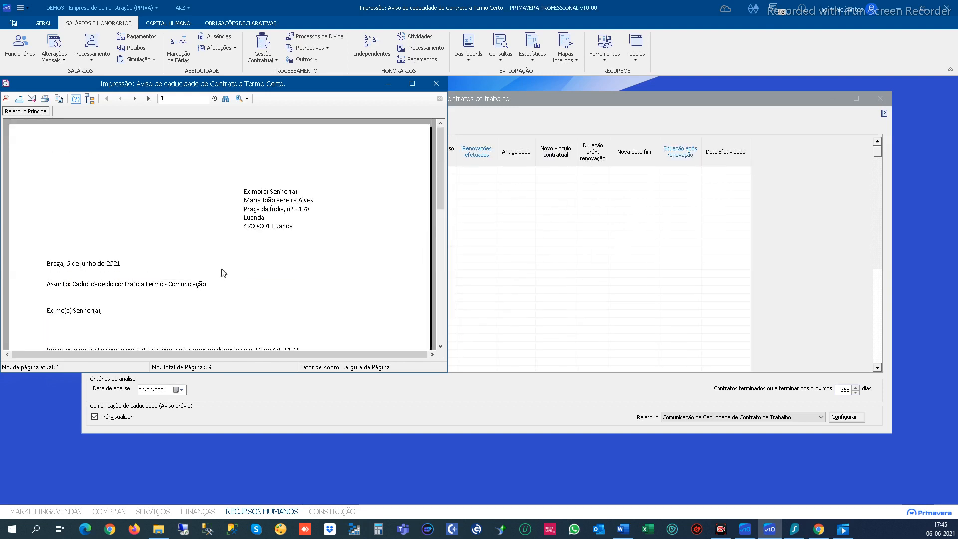
pyautogui.click(432, 83)
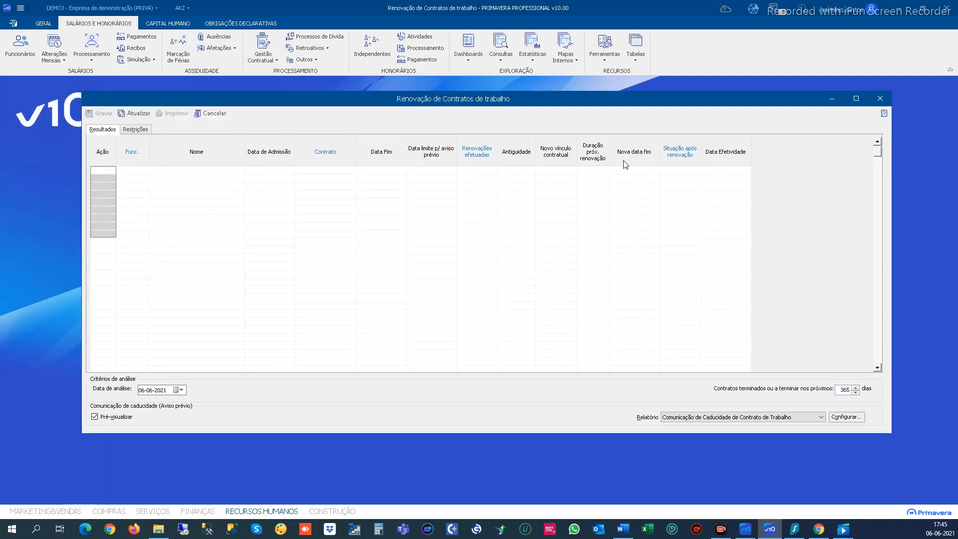
pyautogui.click(136, 114)
pyautogui.click(881, 100)
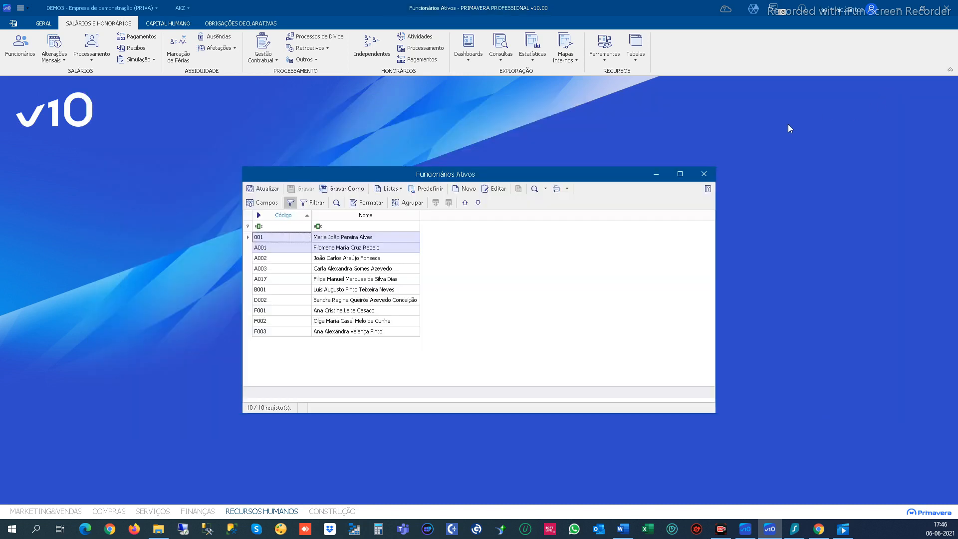
# Step: Review the contract details of the sixth employee in the active employees list and close the record
pyautogui.click(264, 290)
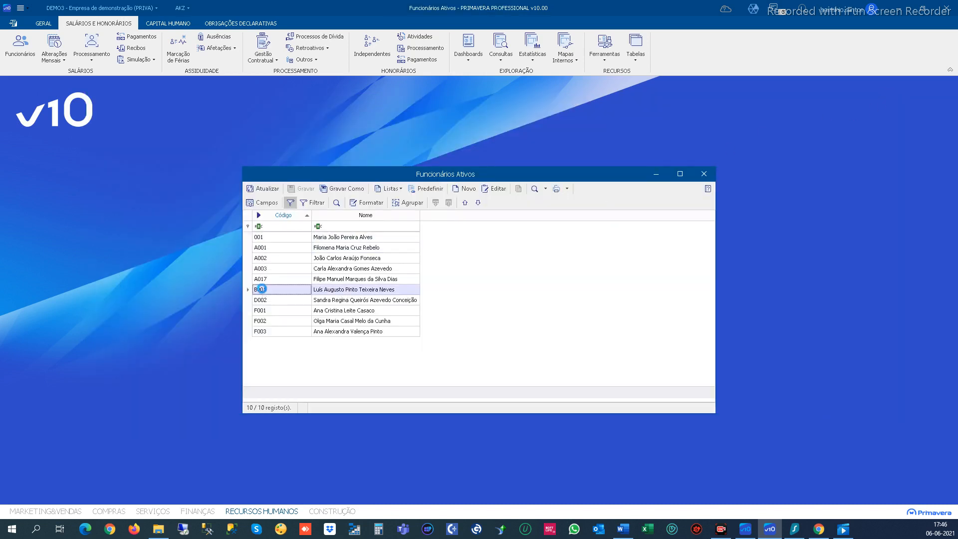
pyautogui.doubleClick(263, 291)
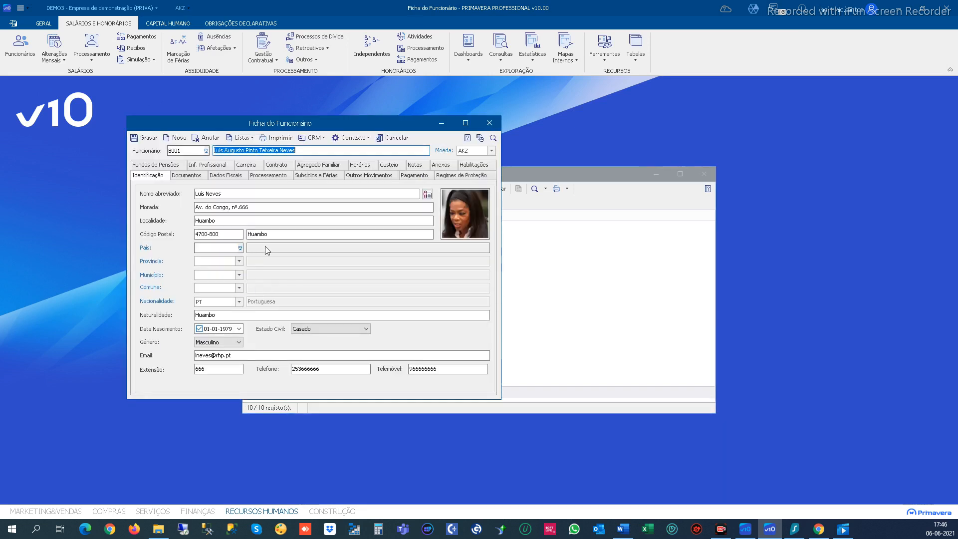
pyautogui.click(273, 166)
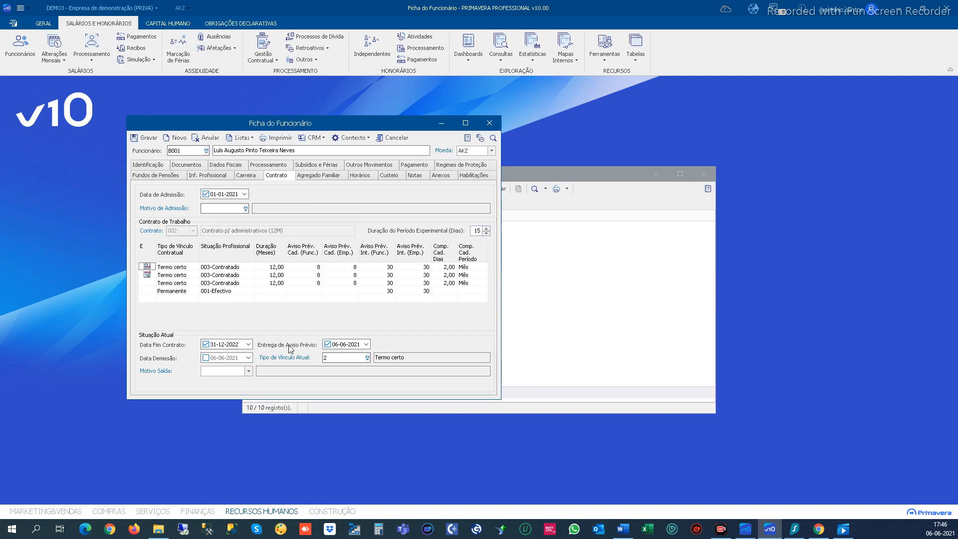
pyautogui.click(490, 129)
pyautogui.click(432, 311)
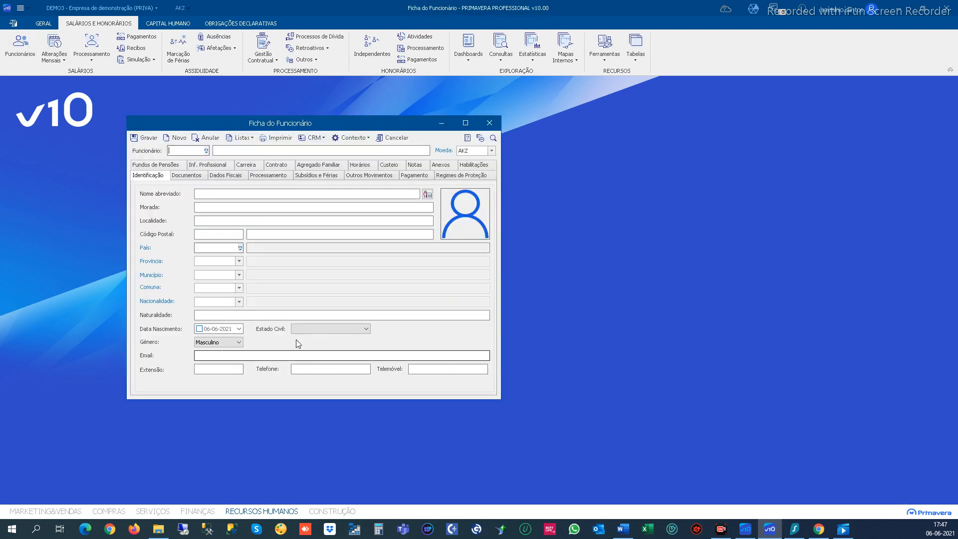
# Step: Open the contract details of the first employee in the active employees list
pyautogui.click(207, 150)
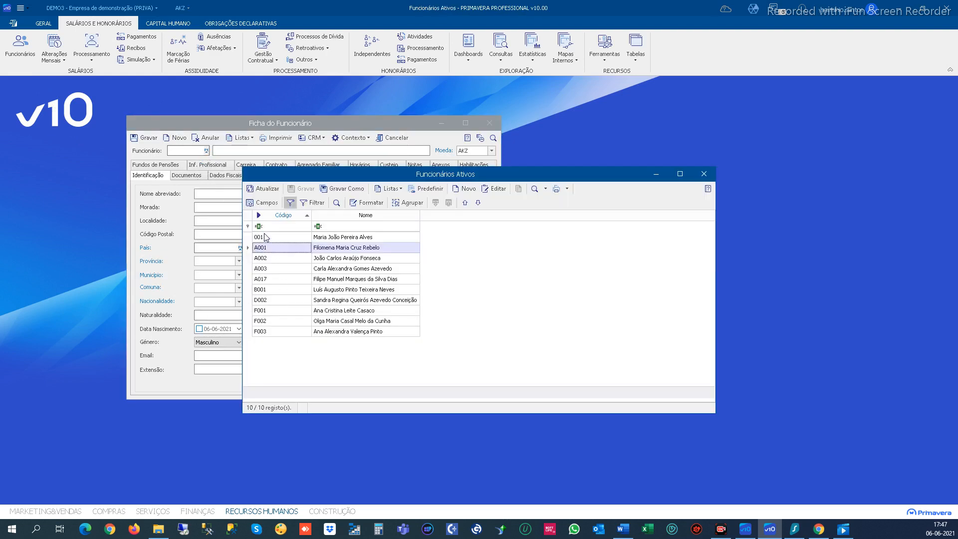
pyautogui.click(261, 237)
pyautogui.doubleClick(259, 238)
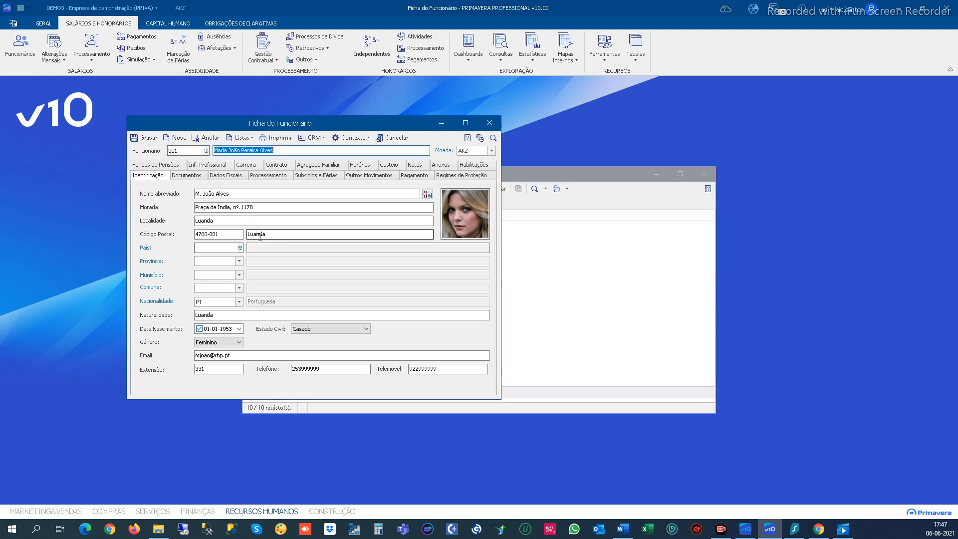
pyautogui.click(276, 166)
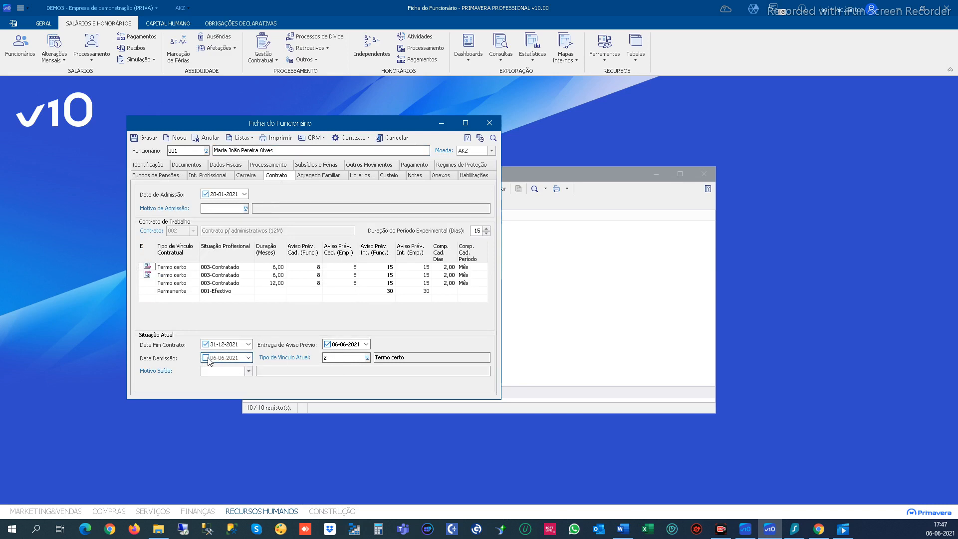
# Step: Set the first employee's Data Demissão to 30-06-2021 and Motivo Saída to 004 Despedimento Colectivo, and save the record
pyautogui.click(248, 358)
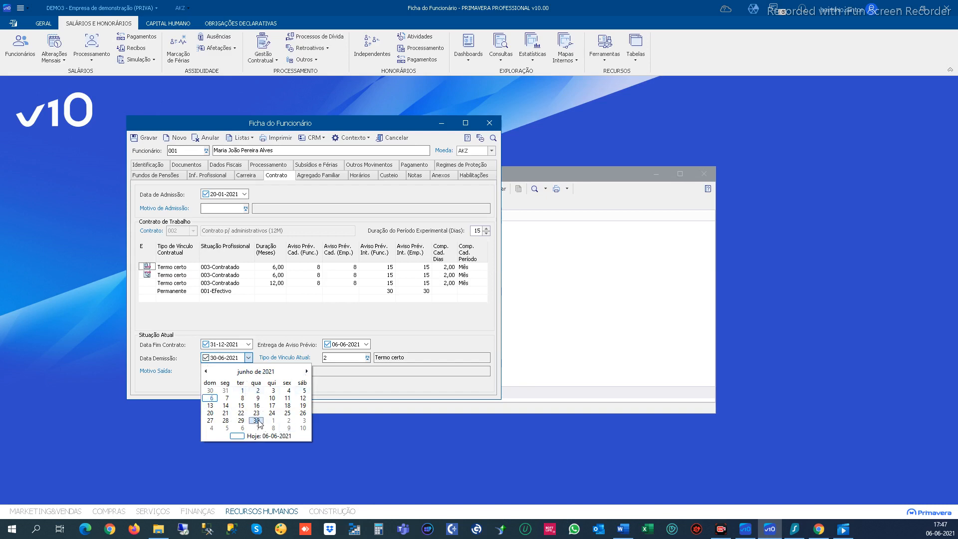
pyautogui.click(257, 421)
pyautogui.click(248, 371)
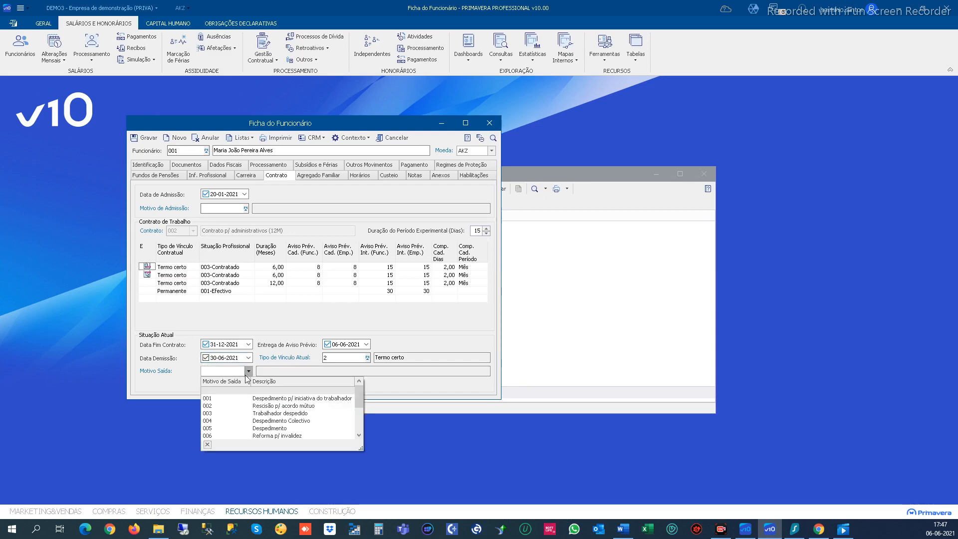
pyautogui.click(259, 421)
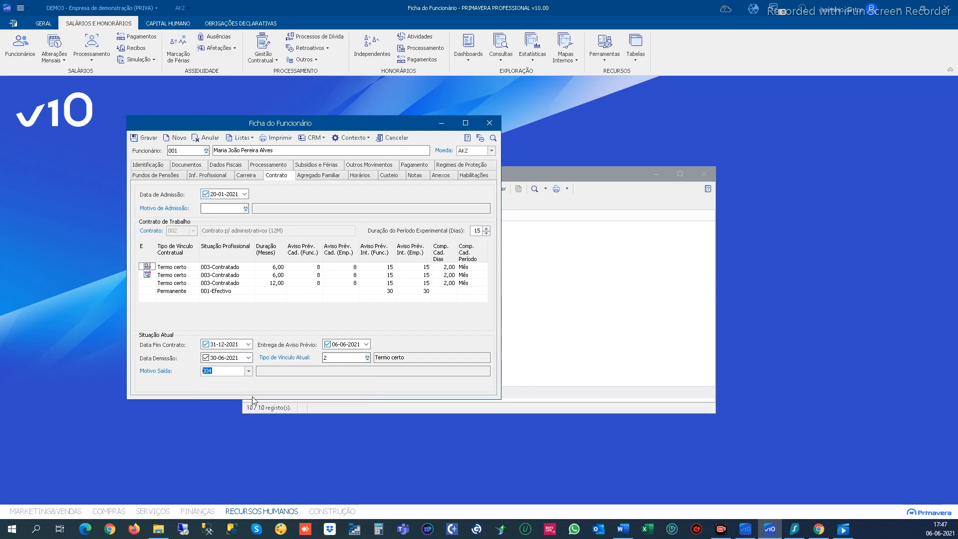
pyautogui.click(310, 372)
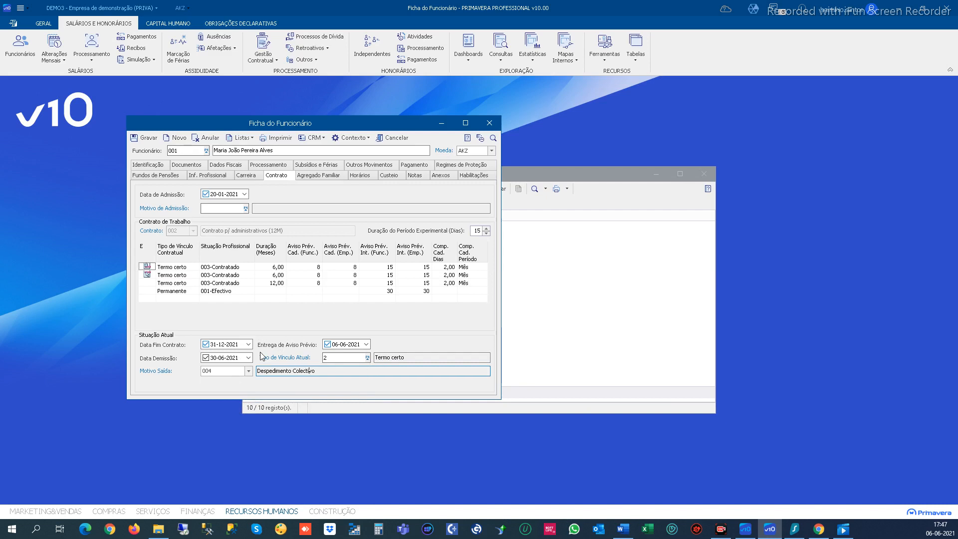
pyautogui.click(145, 137)
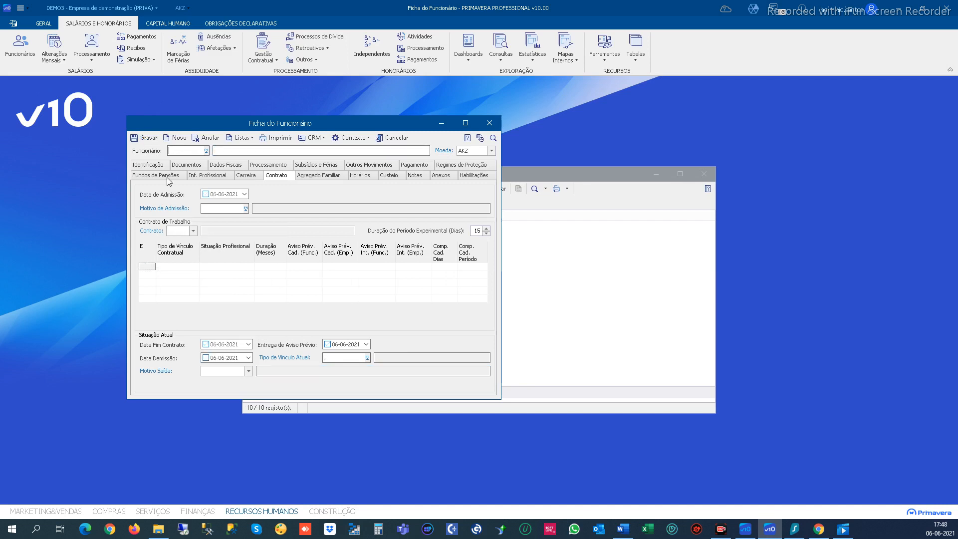
# Step: Load the second active employee, record dismissal date 30-06-2021 with exit reason 004 Despedimento Colectivo, and save
pyautogui.click(207, 150)
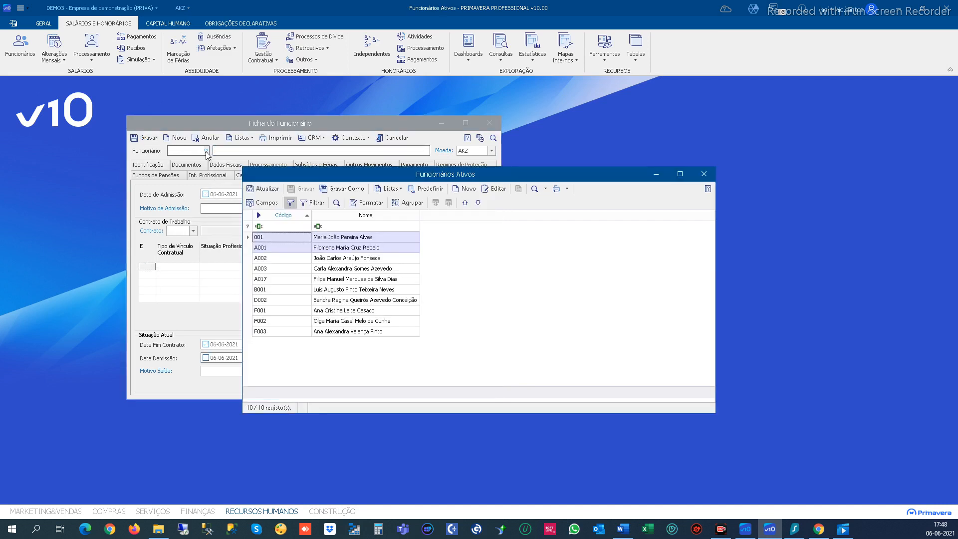
pyautogui.click(272, 251)
pyautogui.doubleClick(272, 251)
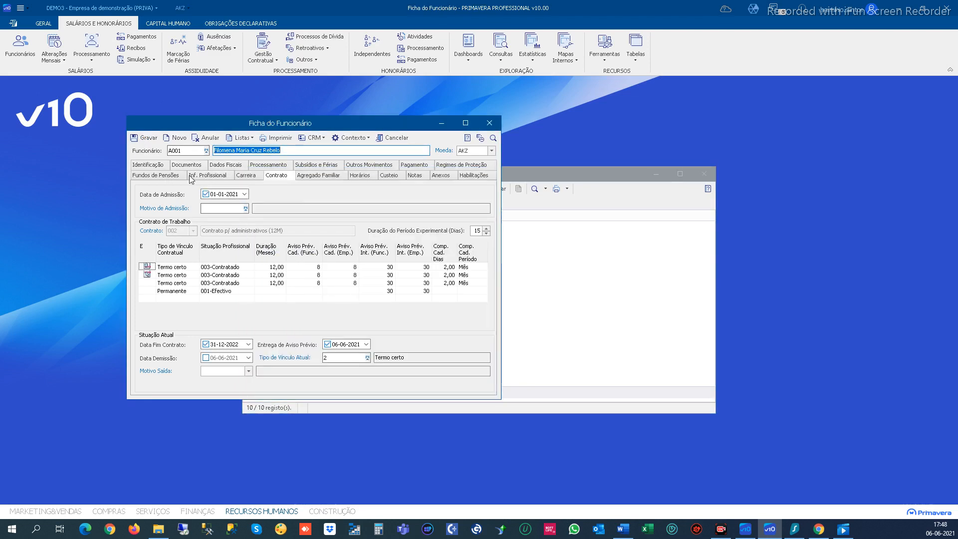
pyautogui.click(206, 357)
pyautogui.click(248, 357)
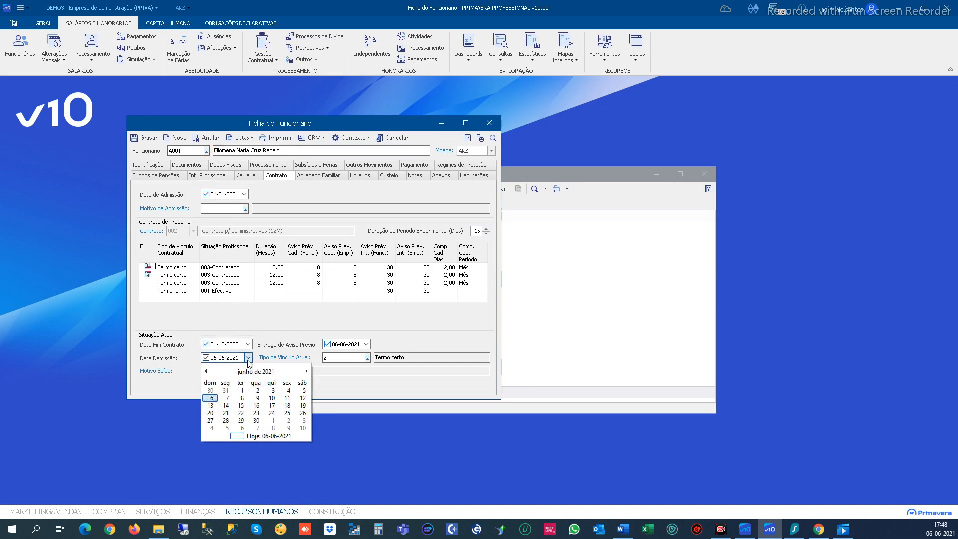
pyautogui.click(257, 421)
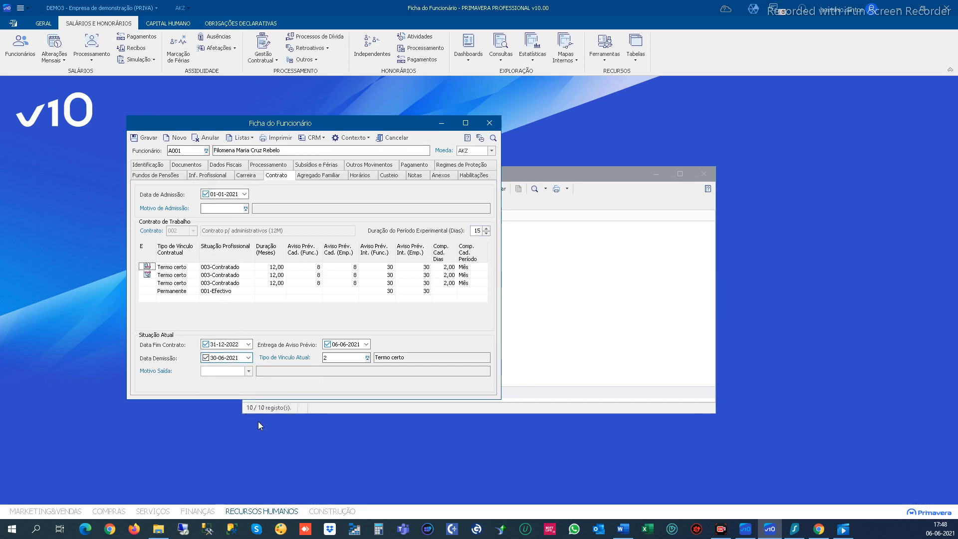
pyautogui.click(248, 371)
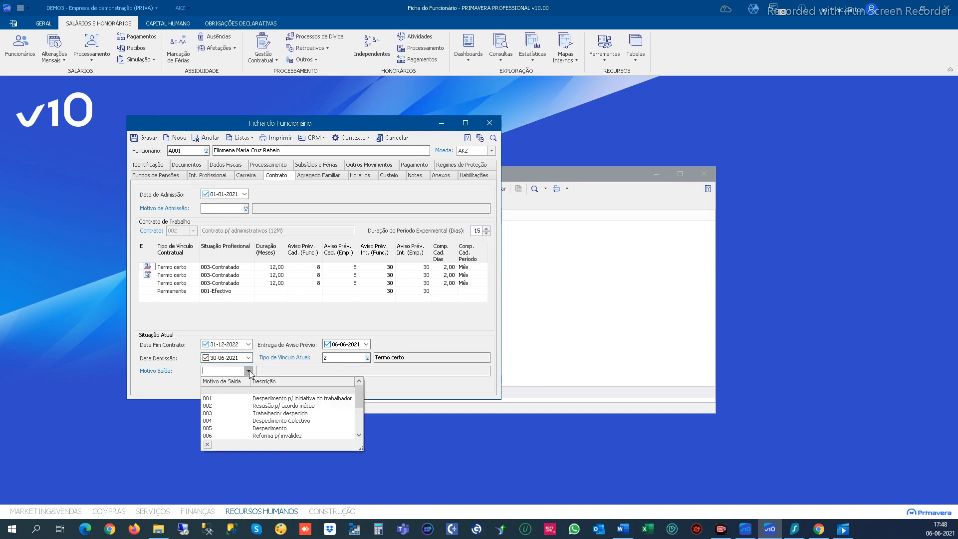
pyautogui.click(269, 425)
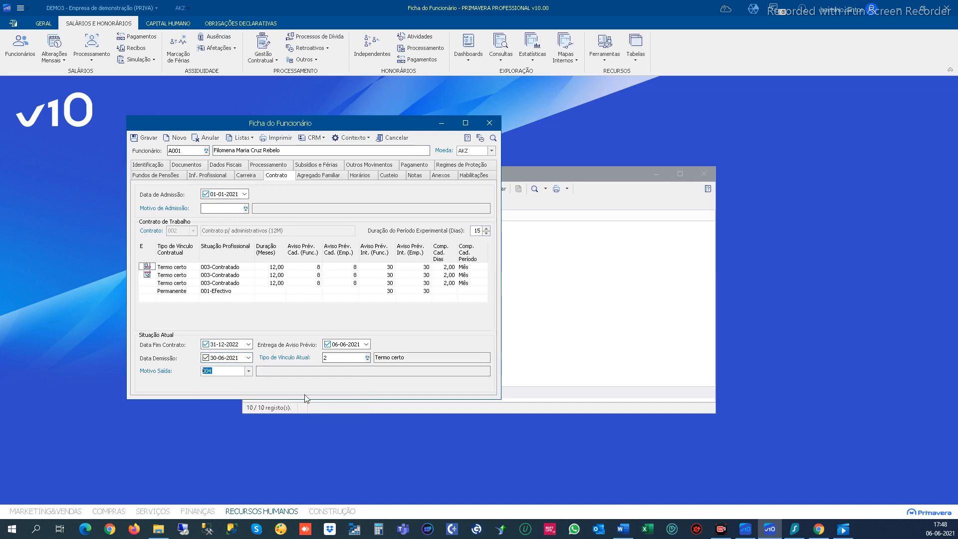
pyautogui.click(149, 137)
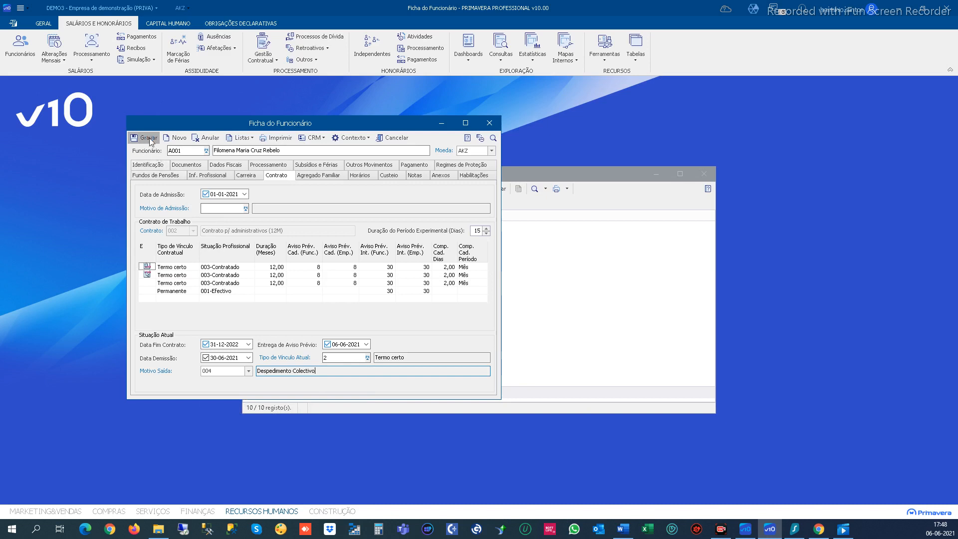
# Step: Load the third active employee, record dismissal date 30-06-2021 with exit reason 004 Despedimento Colectivo, and save
pyautogui.click(206, 150)
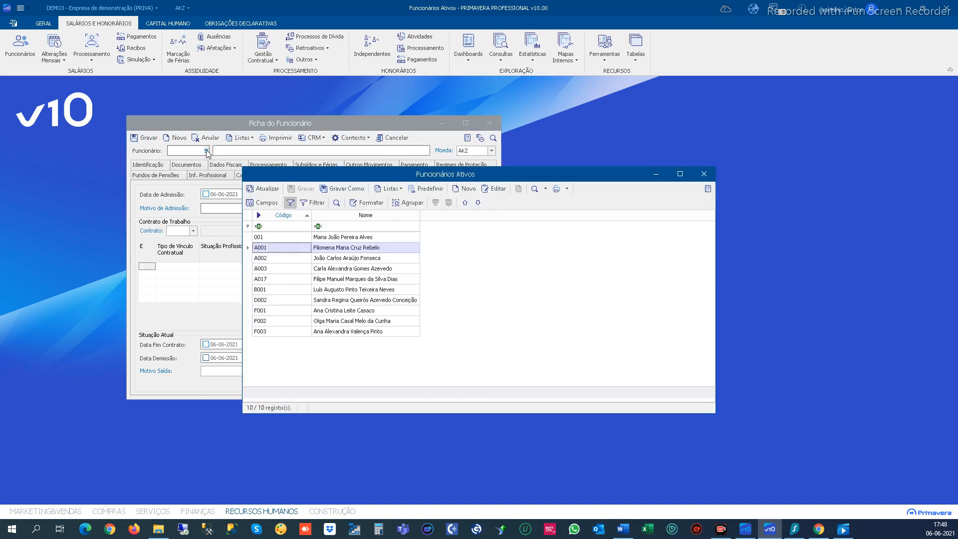
pyautogui.click(267, 258)
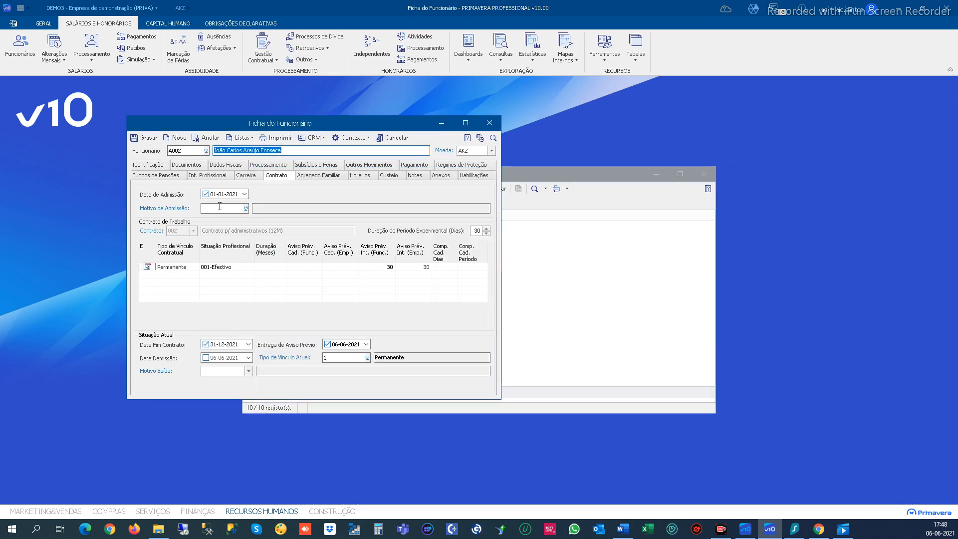
pyautogui.click(248, 358)
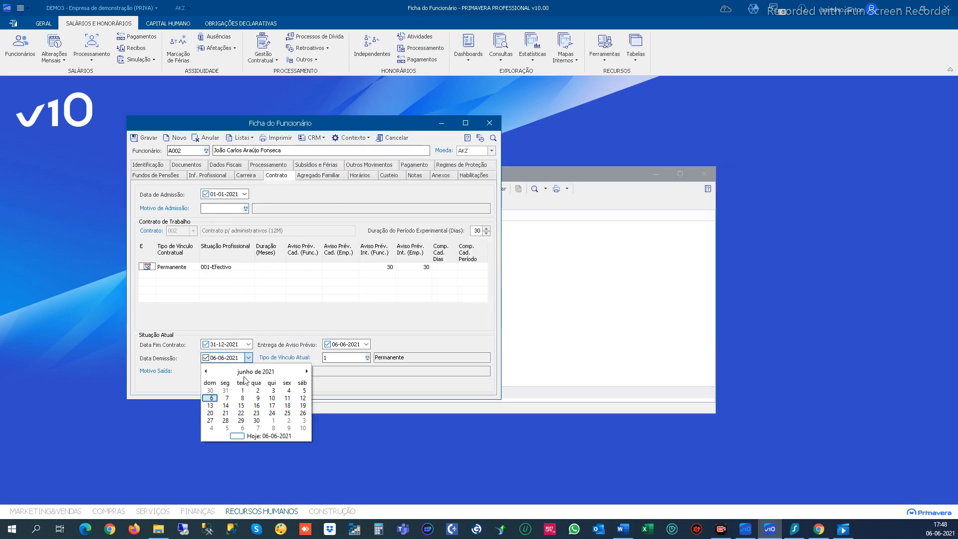
pyautogui.click(256, 423)
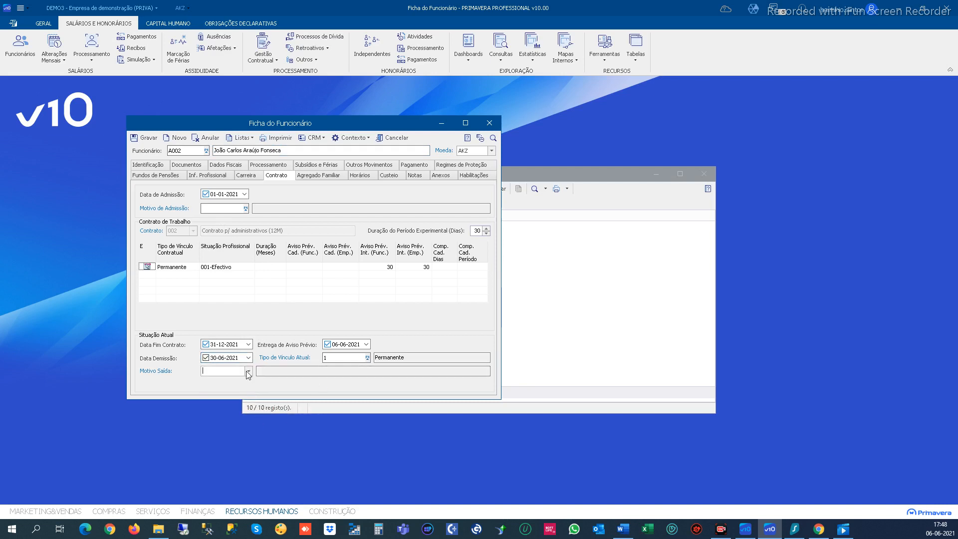
pyautogui.click(248, 371)
pyautogui.click(281, 422)
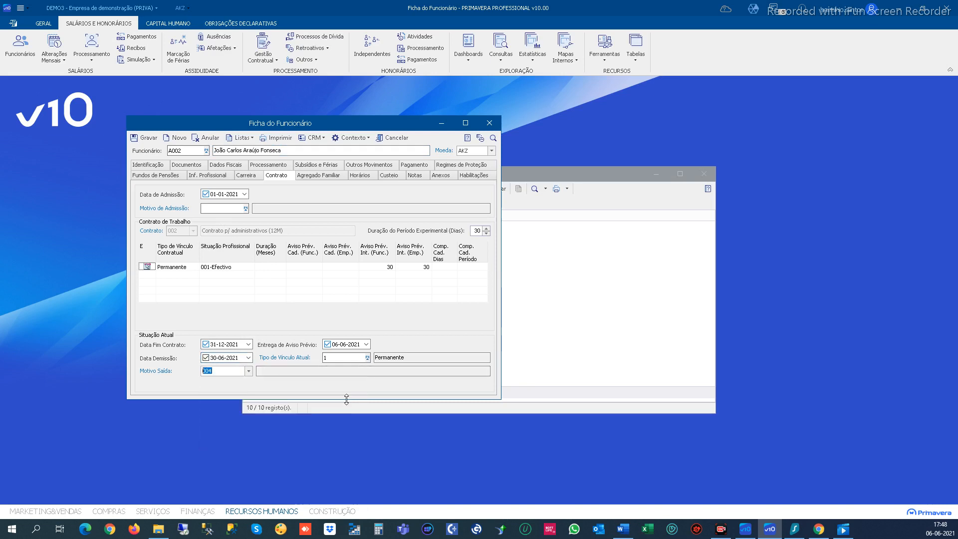
pyautogui.click(154, 138)
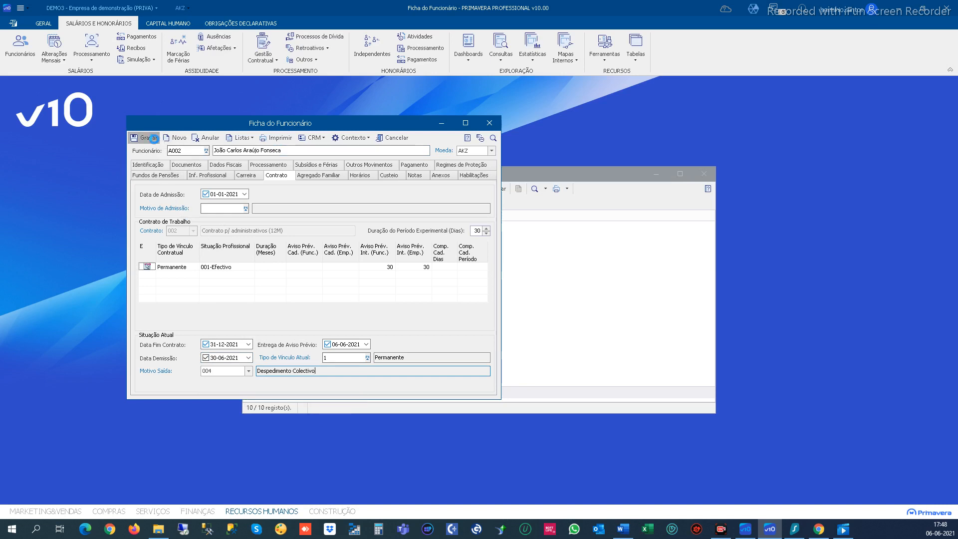
# Step: Load the fourth active employee, record dismissal date 30-06-2021 with exit reason 004 Despedimento Colectivo, and save
pyautogui.click(206, 151)
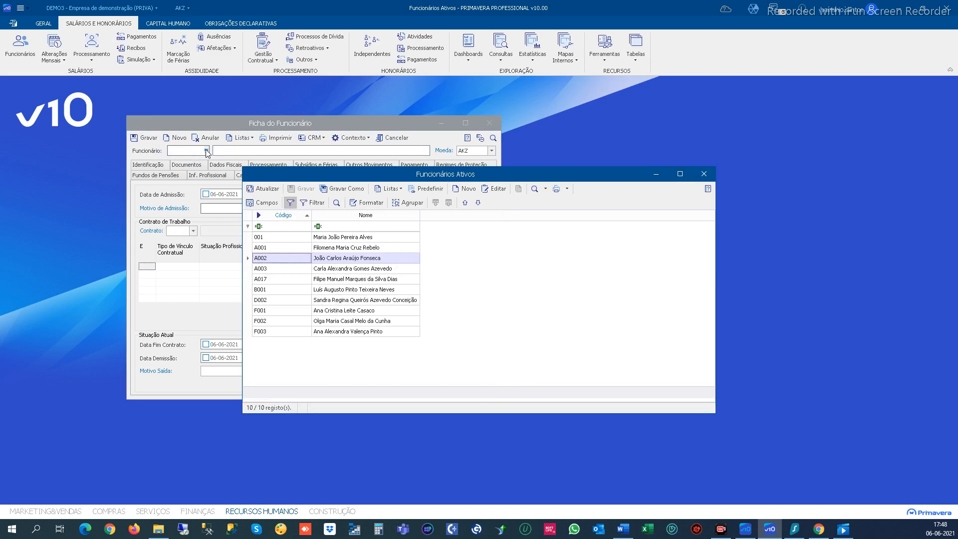
pyautogui.doubleClick(264, 269)
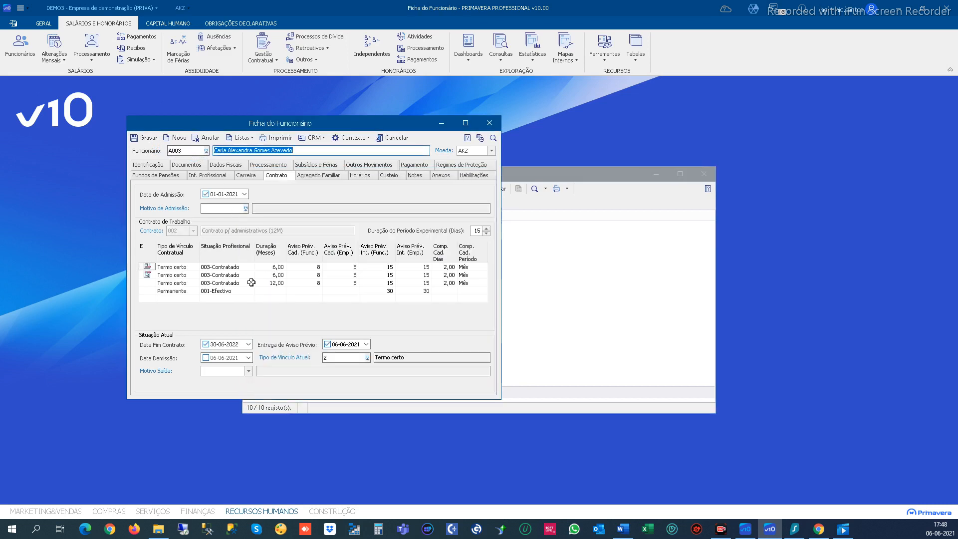
pyautogui.click(248, 357)
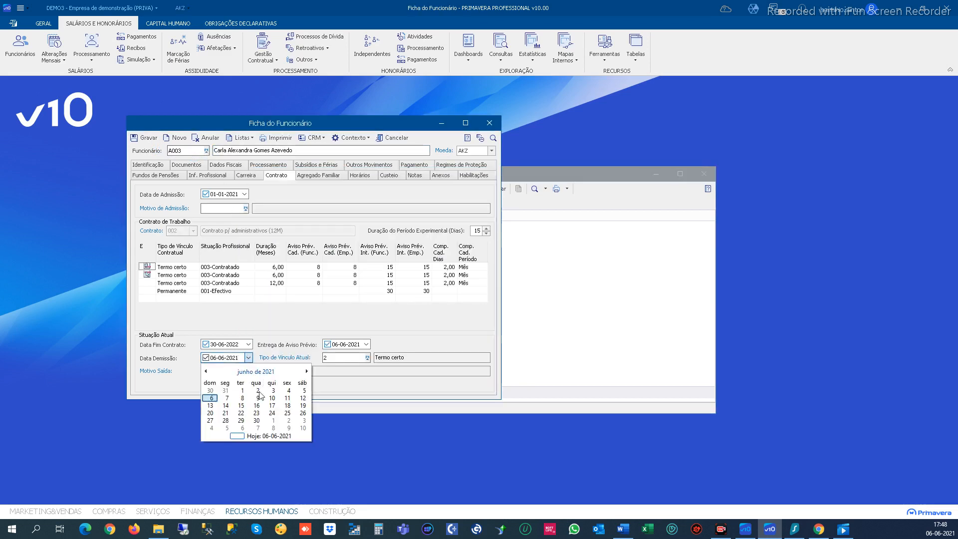
pyautogui.click(256, 420)
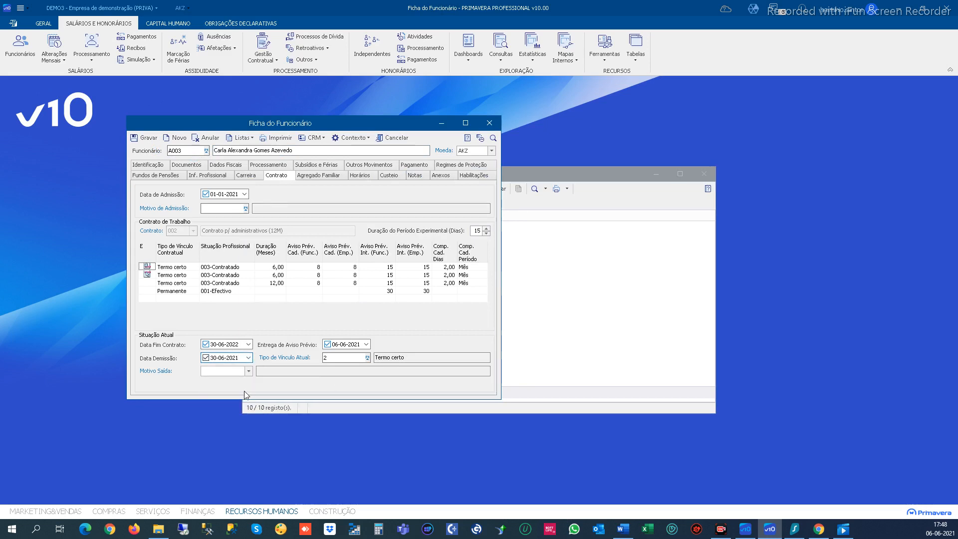
pyautogui.click(248, 373)
pyautogui.click(272, 425)
pyautogui.click(289, 373)
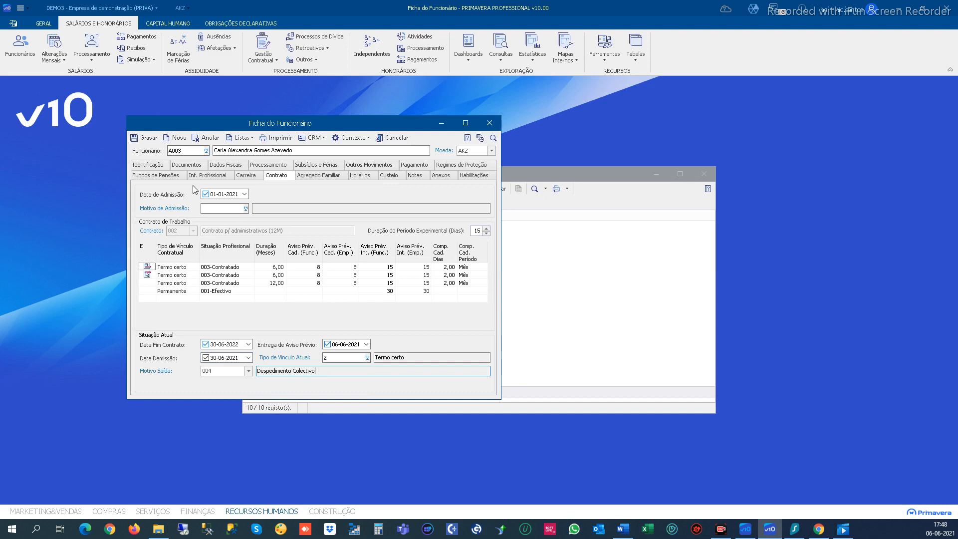
pyautogui.click(152, 138)
# Step: Load the fifth active employee, record dismissal date 30-06-2021 with exit reason 004 Despedimento Colectivo, and save
pyautogui.click(206, 151)
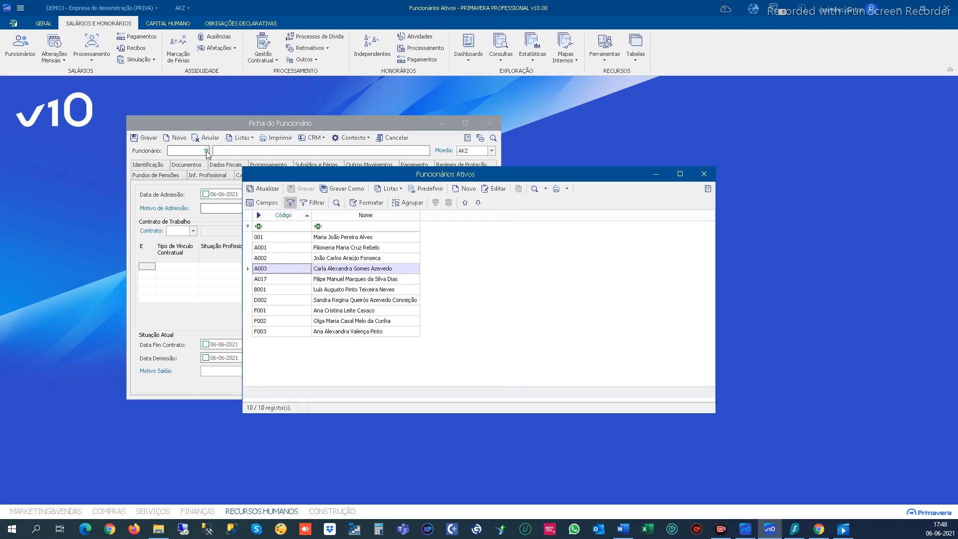
pyautogui.click(265, 280)
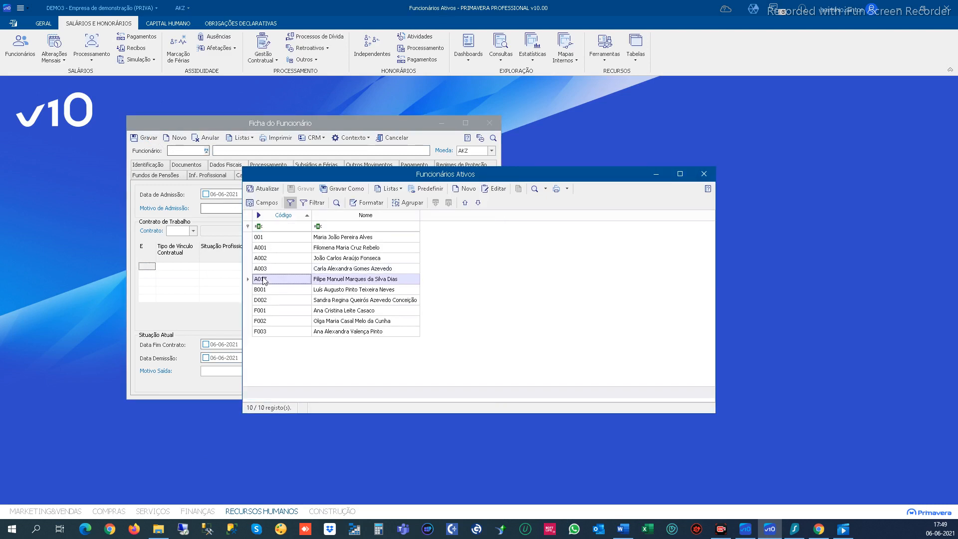
pyautogui.doubleClick(262, 280)
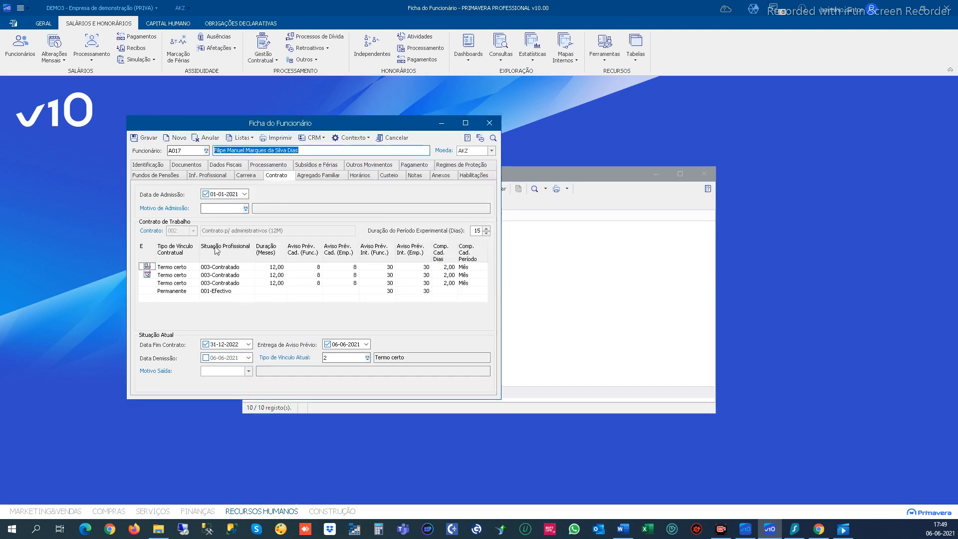
pyautogui.click(248, 358)
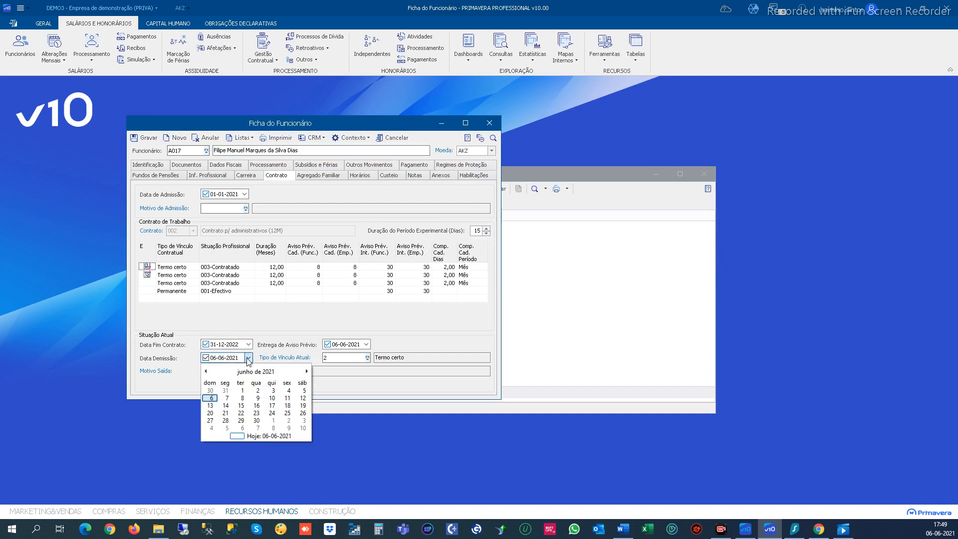
pyautogui.click(257, 420)
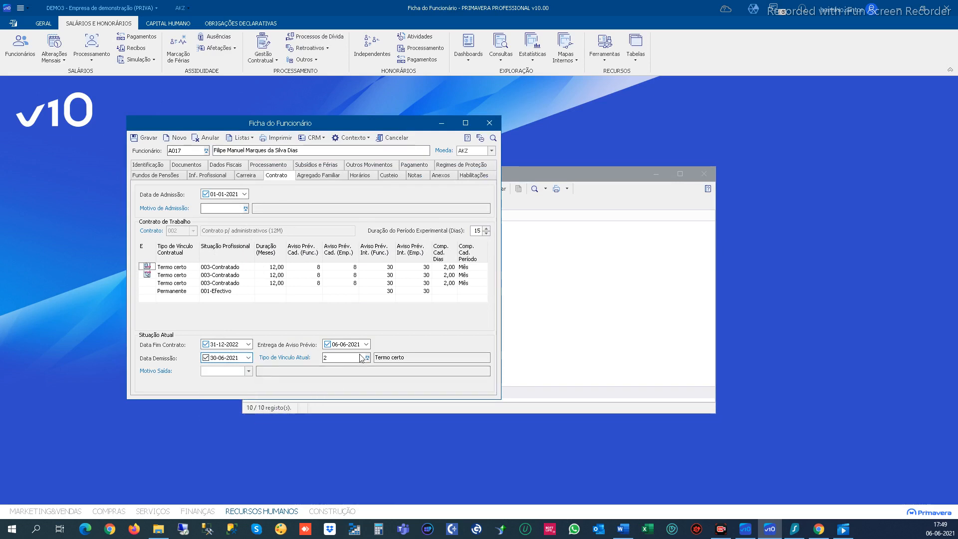
pyautogui.click(248, 371)
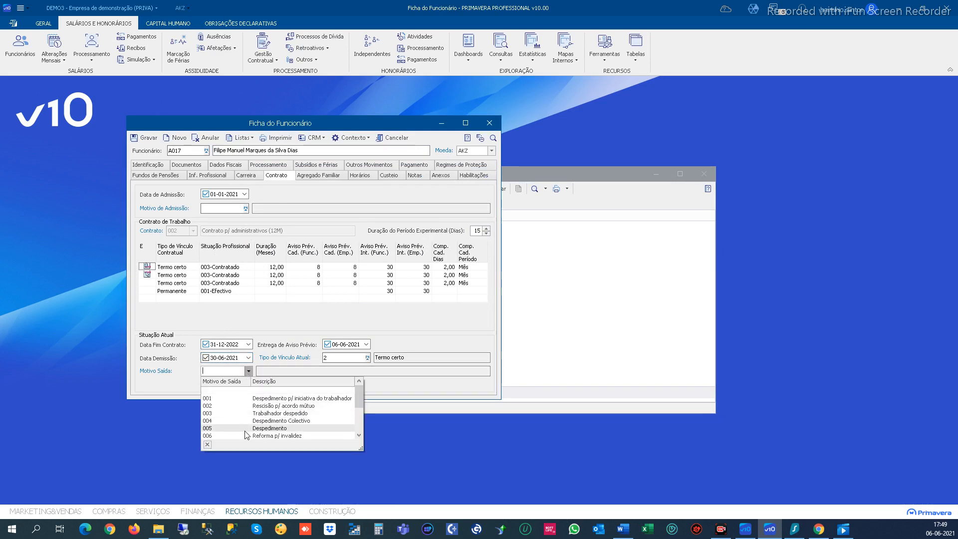
pyautogui.click(260, 422)
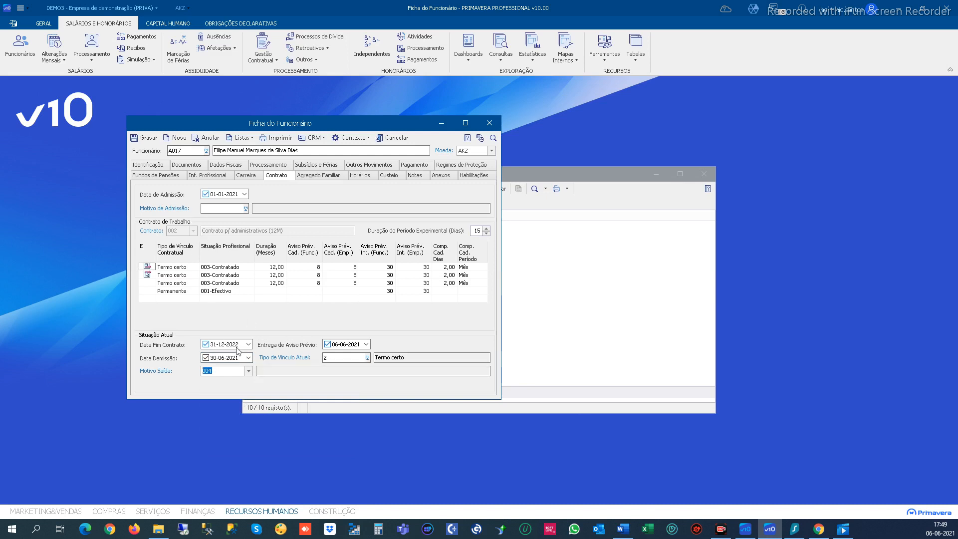
pyautogui.click(155, 137)
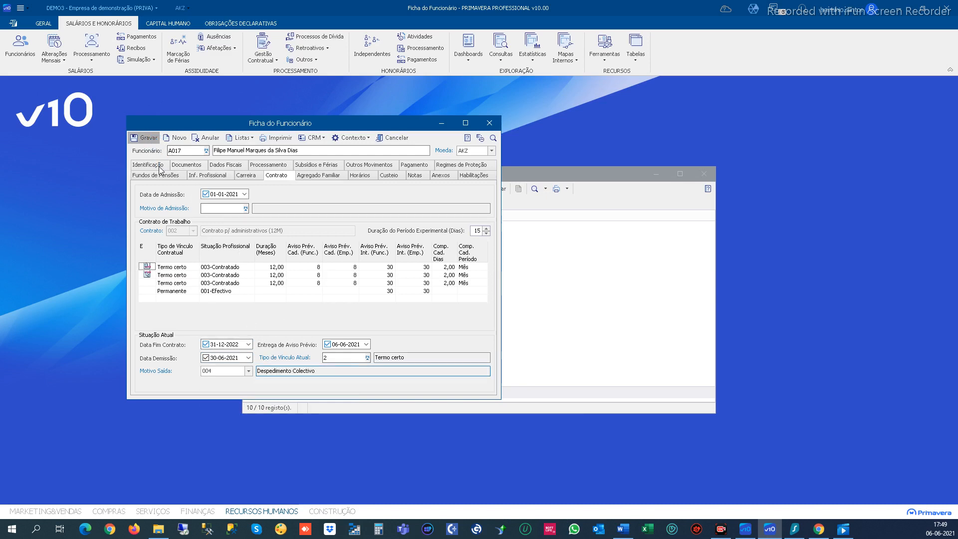
# Step: Load the sixth active employee, record dismissal date 30-06-2021 with exit reason 004 Despedimento Colectivo, save, and close the record and employee list
pyautogui.click(206, 151)
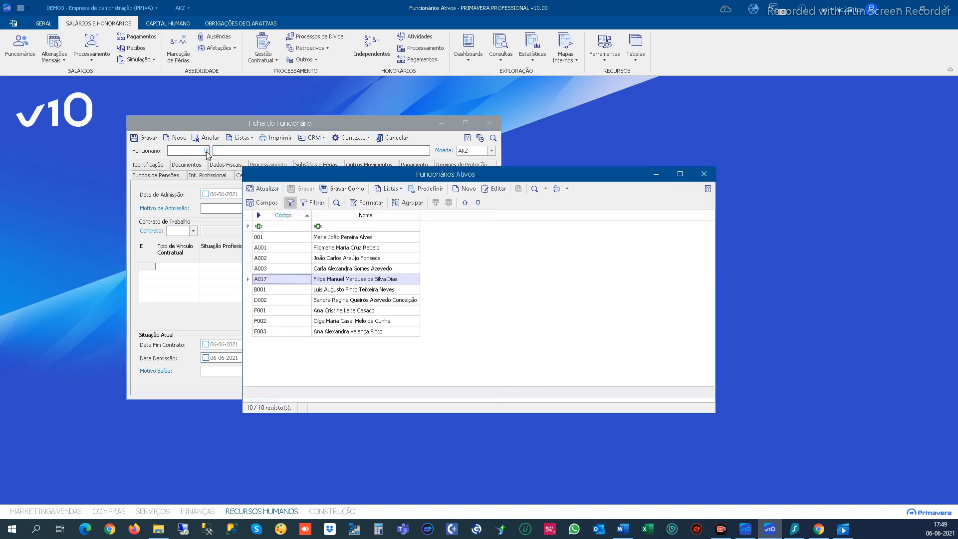
pyautogui.click(263, 291)
pyautogui.doubleClick(263, 291)
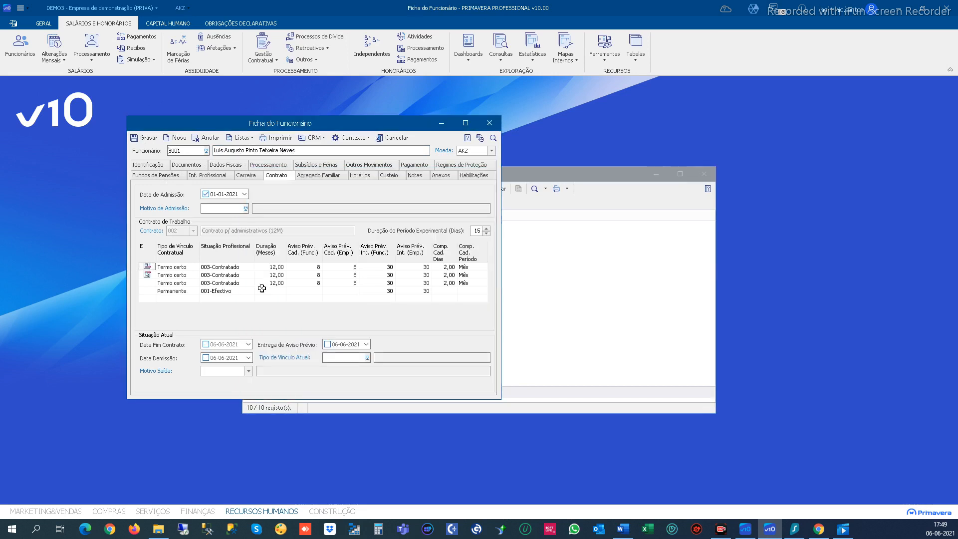
pyautogui.click(248, 358)
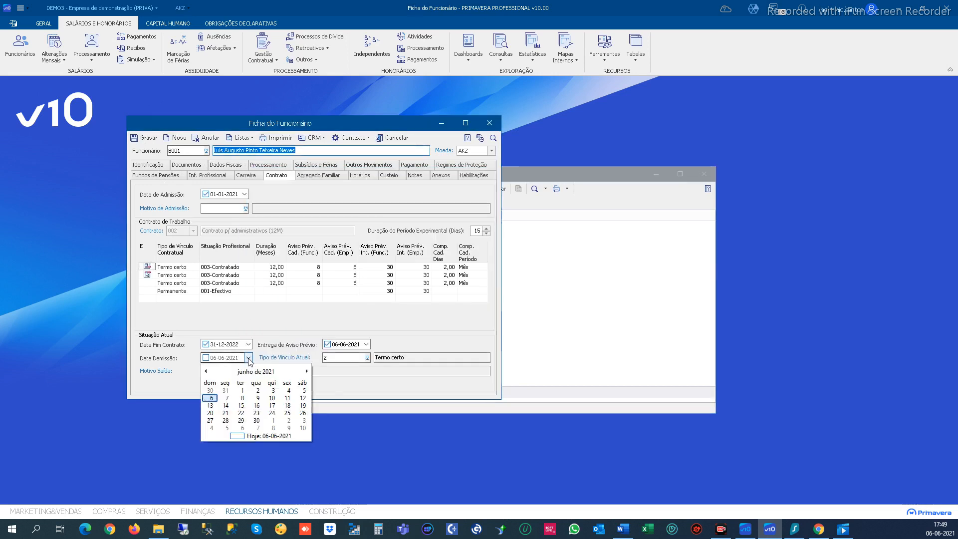
pyautogui.click(257, 422)
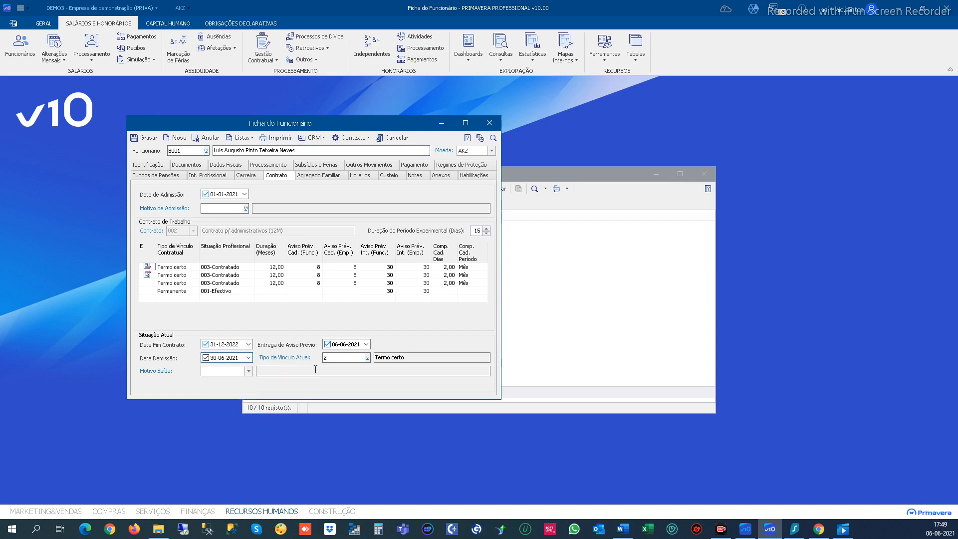
pyautogui.click(248, 372)
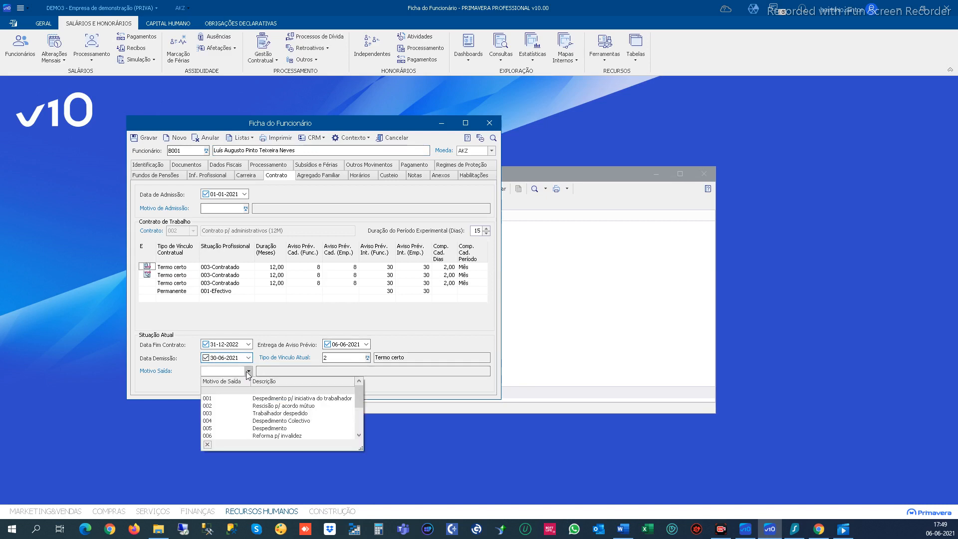
pyautogui.click(269, 423)
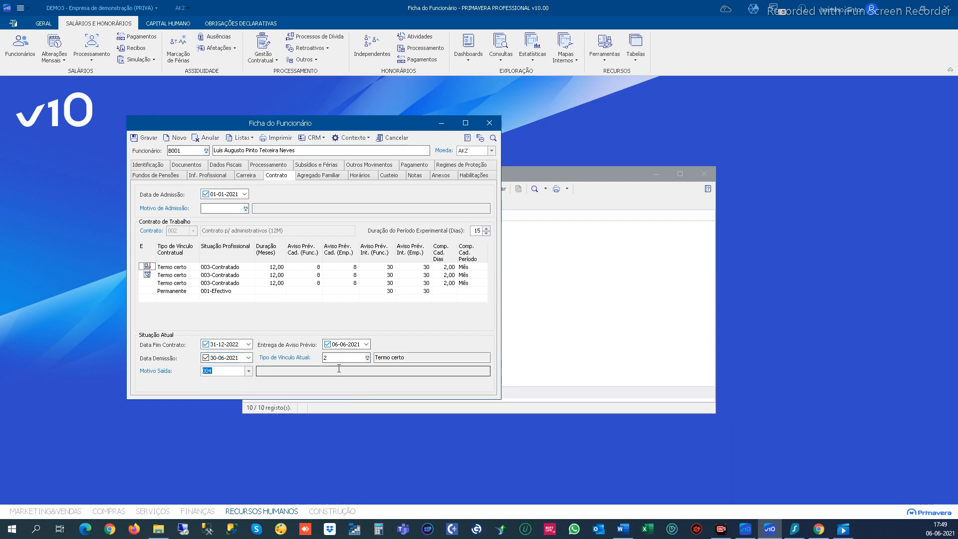
pyautogui.click(155, 142)
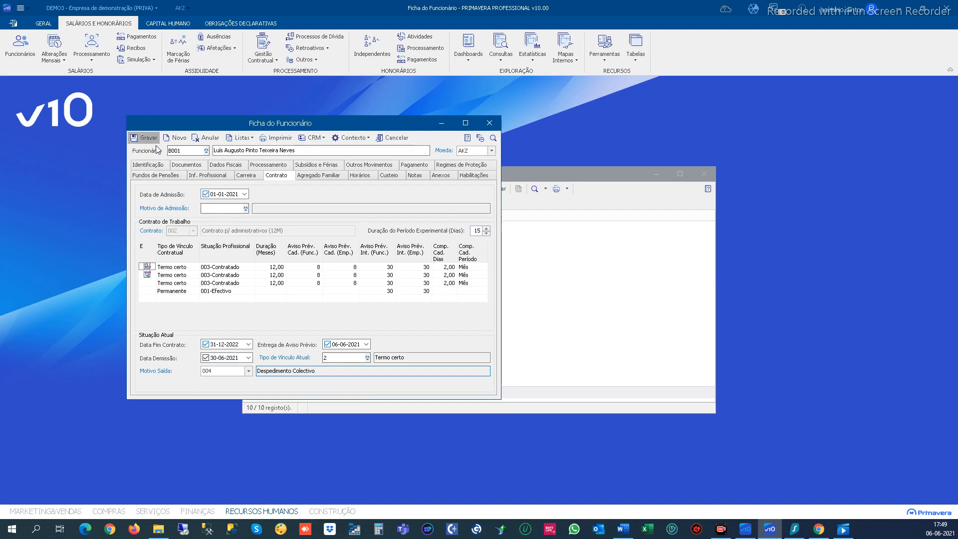
pyautogui.click(490, 124)
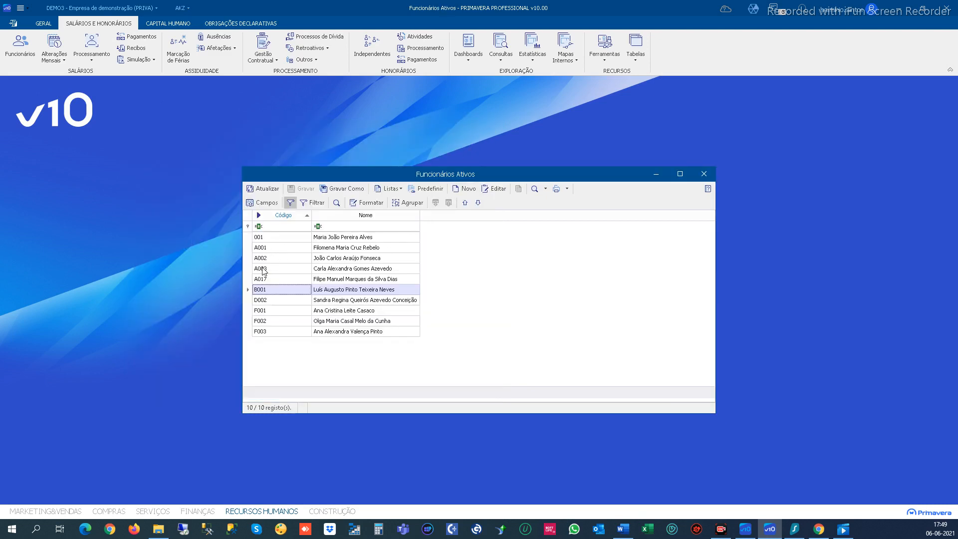
pyautogui.click(704, 174)
# Step: Open the Fins de Contrato processing utility, enlarge its window, and list the contract ends and dismissals for period P01, Junho 2021
pyautogui.click(264, 50)
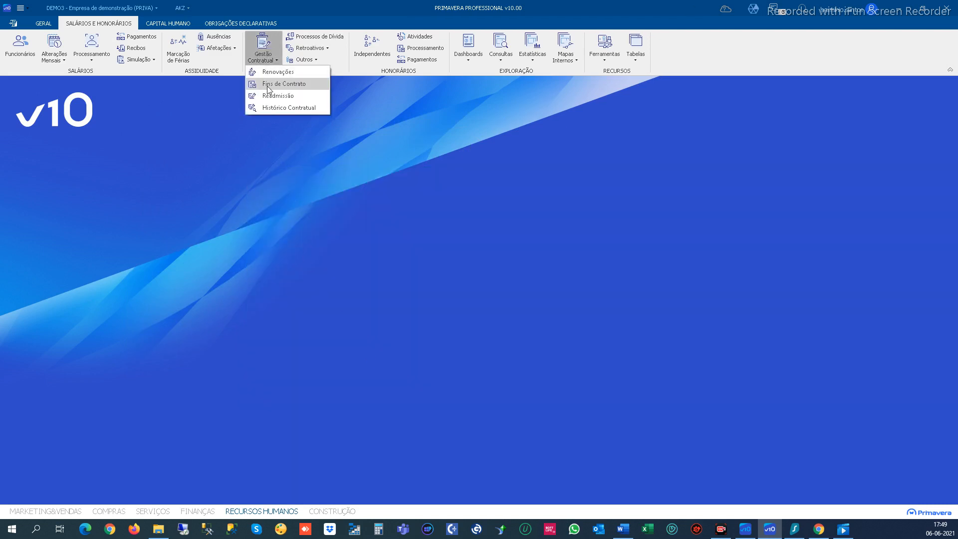
pyautogui.click(271, 85)
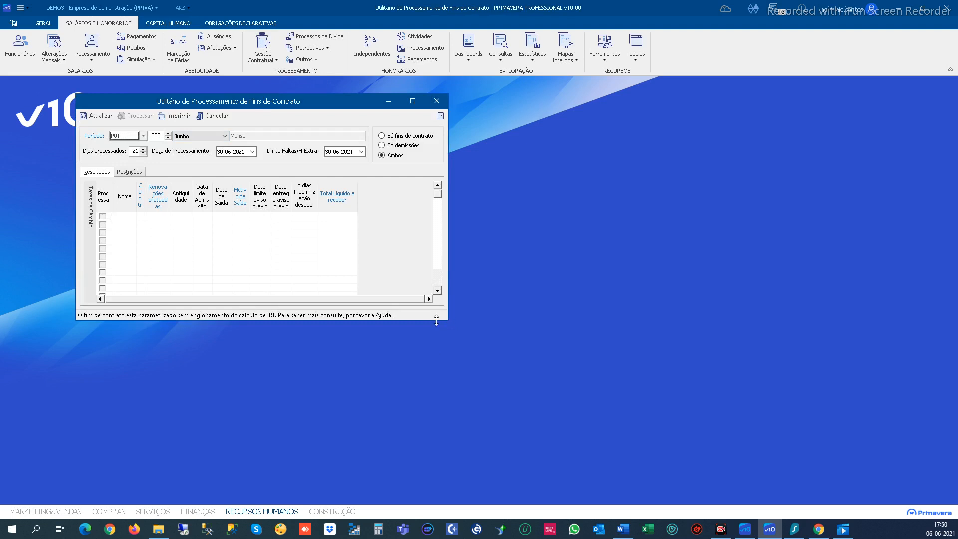
pyautogui.moveTo(438, 321); pyautogui.dragTo(607, 435)
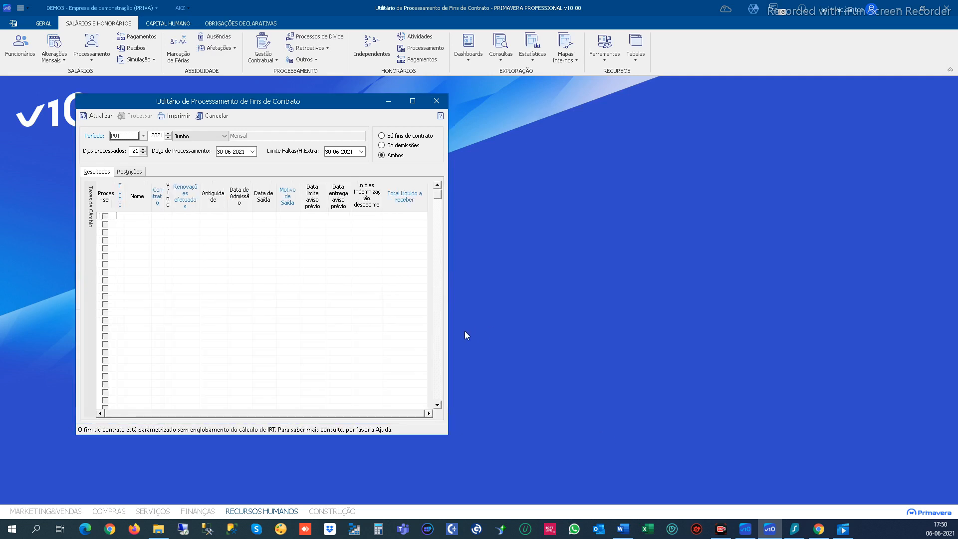
pyautogui.moveTo(448, 322); pyautogui.dragTo(883, 317)
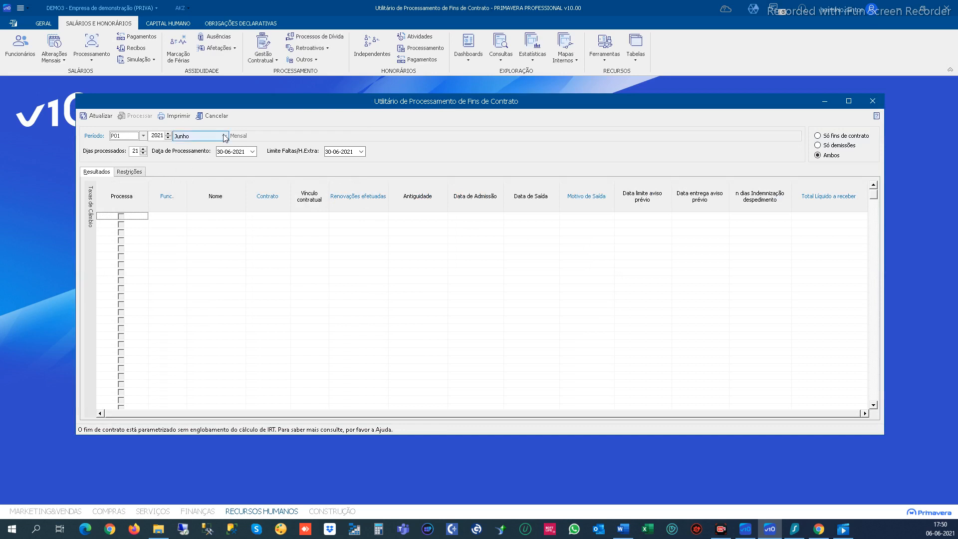
pyautogui.click(100, 118)
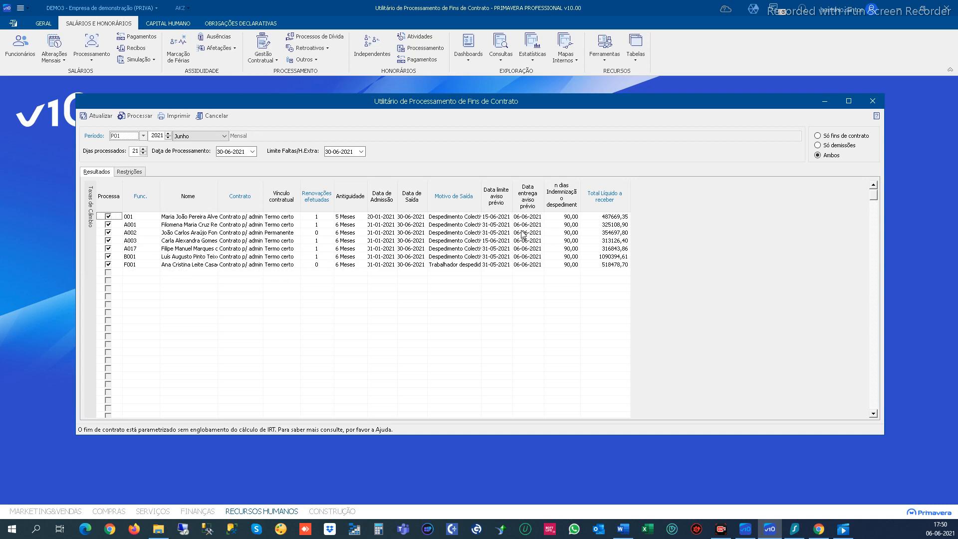
# Step: Check the listed exit reasons, process the contract ends for all selected employees, and read through the processing report
pyautogui.click(529, 266)
pyautogui.click(415, 232)
pyautogui.click(454, 233)
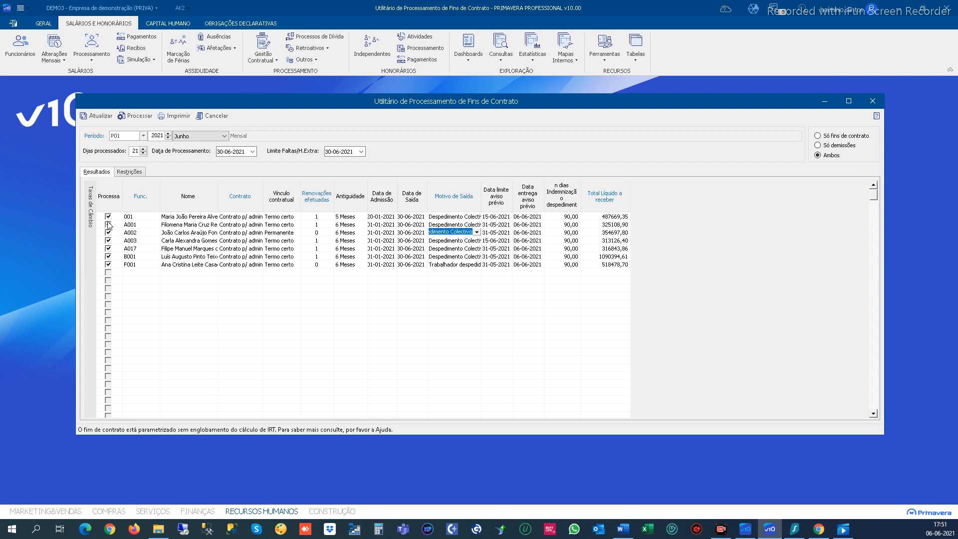
pyautogui.click(232, 288)
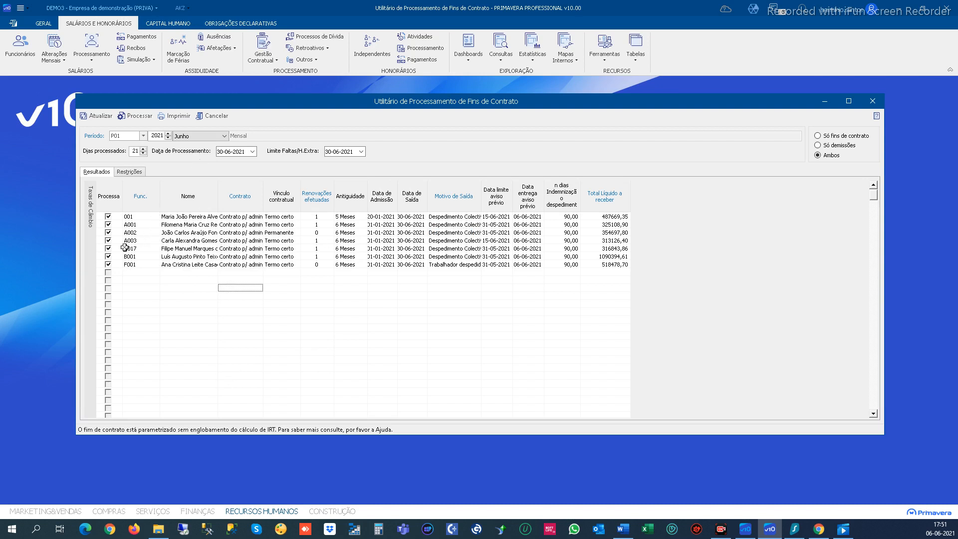
pyautogui.click(148, 120)
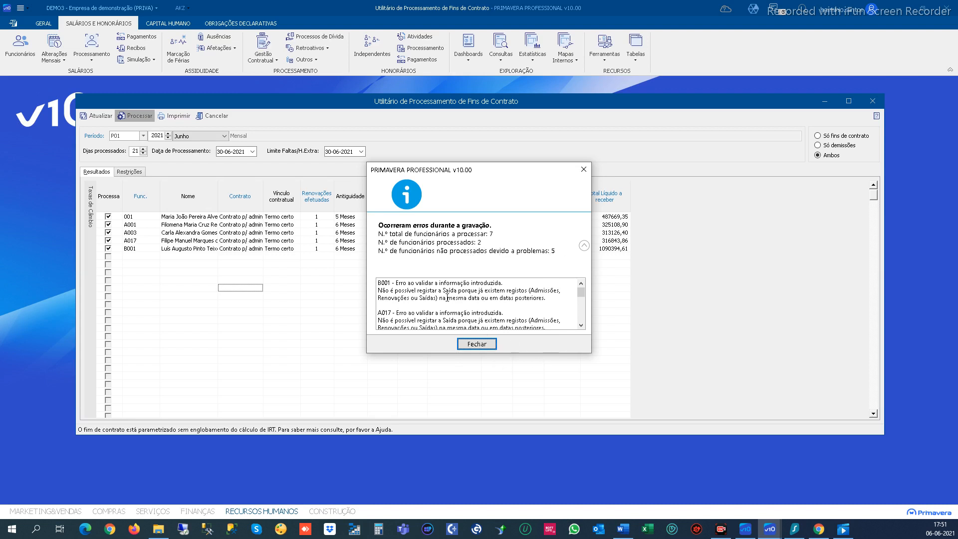
pyautogui.scroll(-5, 425, 300)
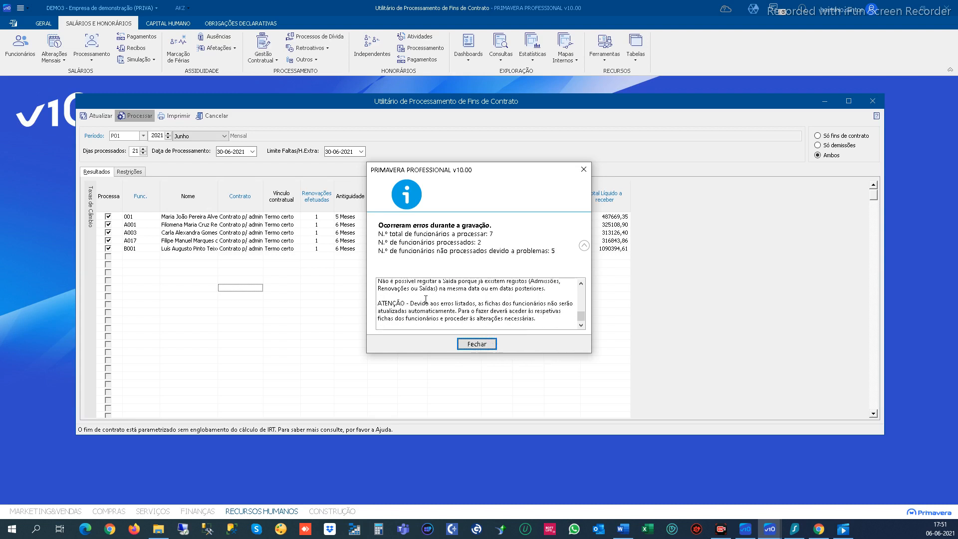
pyautogui.scroll(5, 422, 312)
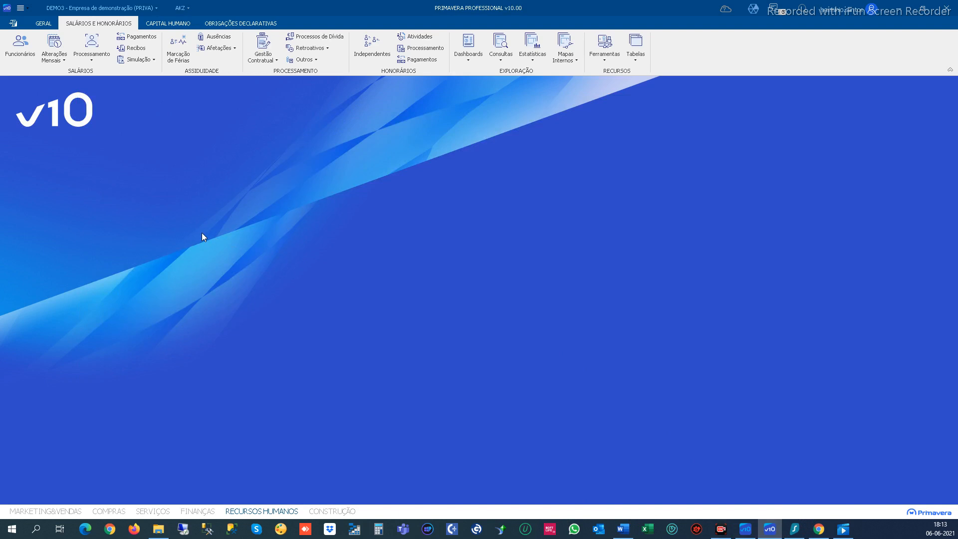
# Step: Reopen the Fins de Contrato utility, review the refreshed Junho 2021 list for both contract ends and dismissals, and close it
pyautogui.click(261, 54)
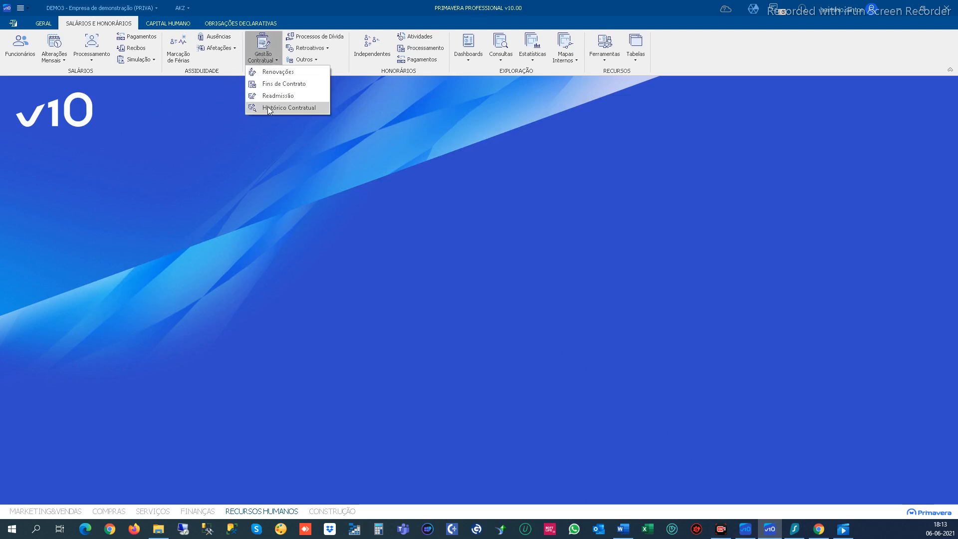
pyautogui.click(277, 83)
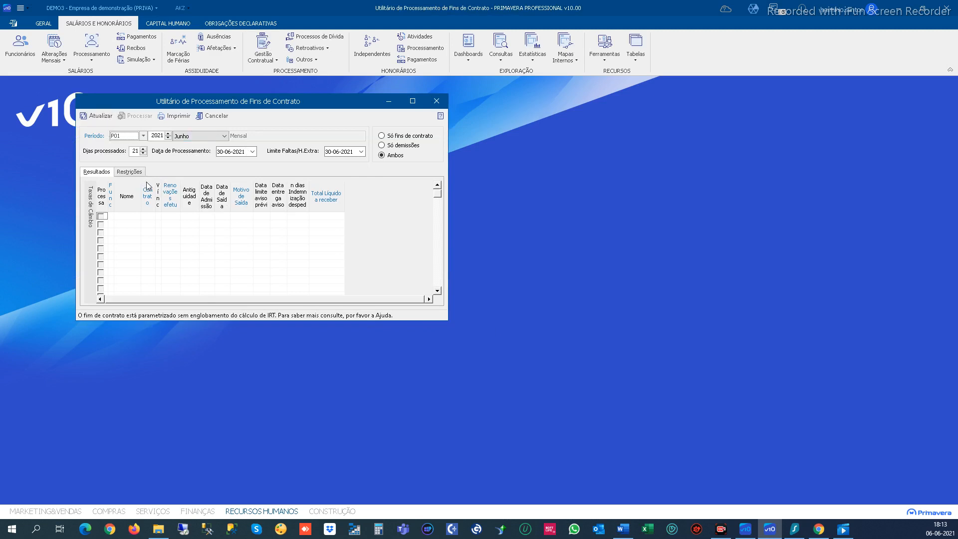
pyautogui.click(97, 114)
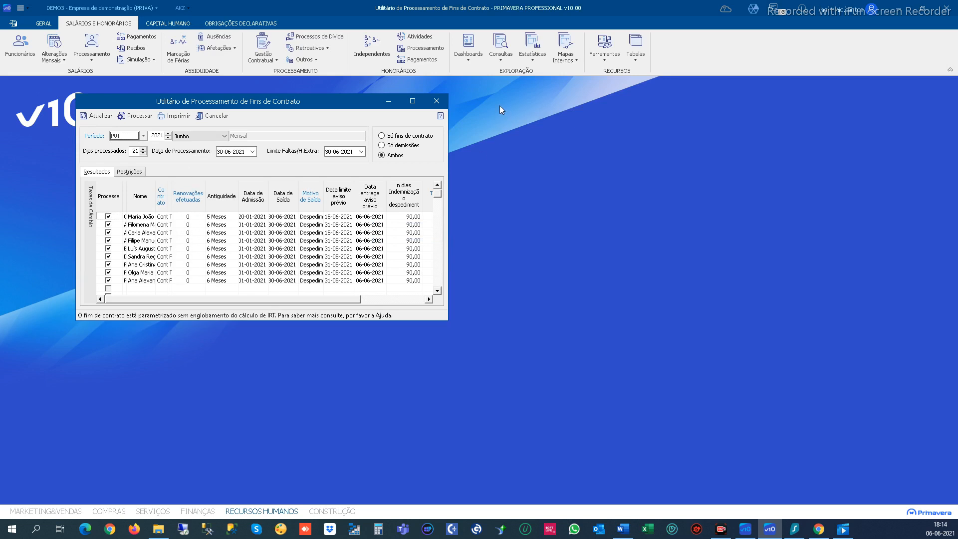
pyautogui.click(437, 101)
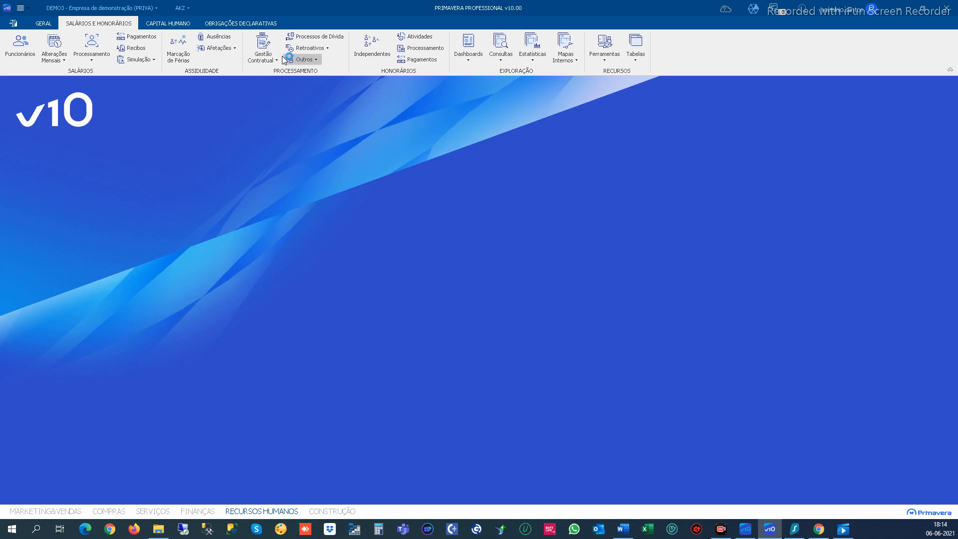
# Step: Examine the third active employee's contract history and the row options of its contract entry, closing the history and employee list without saving
pyautogui.click(263, 50)
pyautogui.click(273, 108)
pyautogui.click(179, 245)
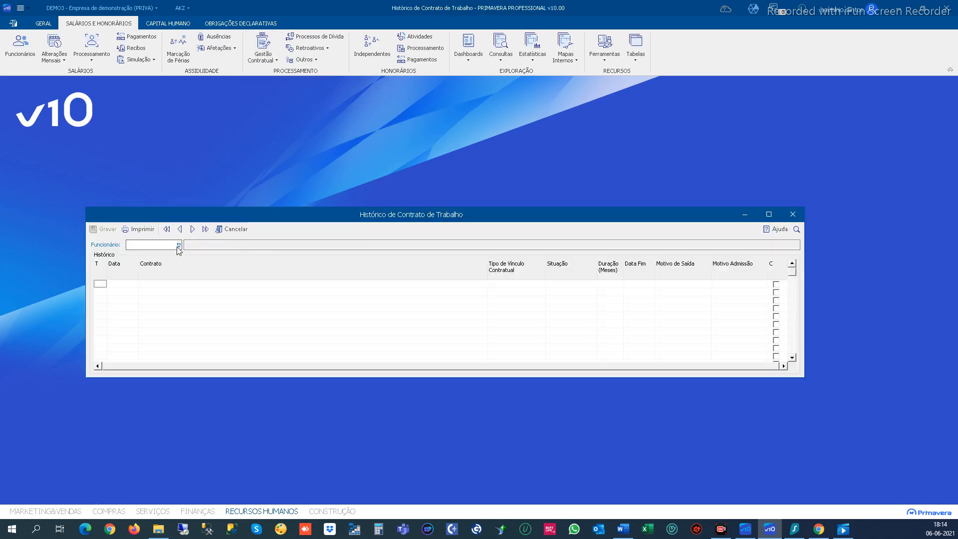
pyautogui.click(270, 260)
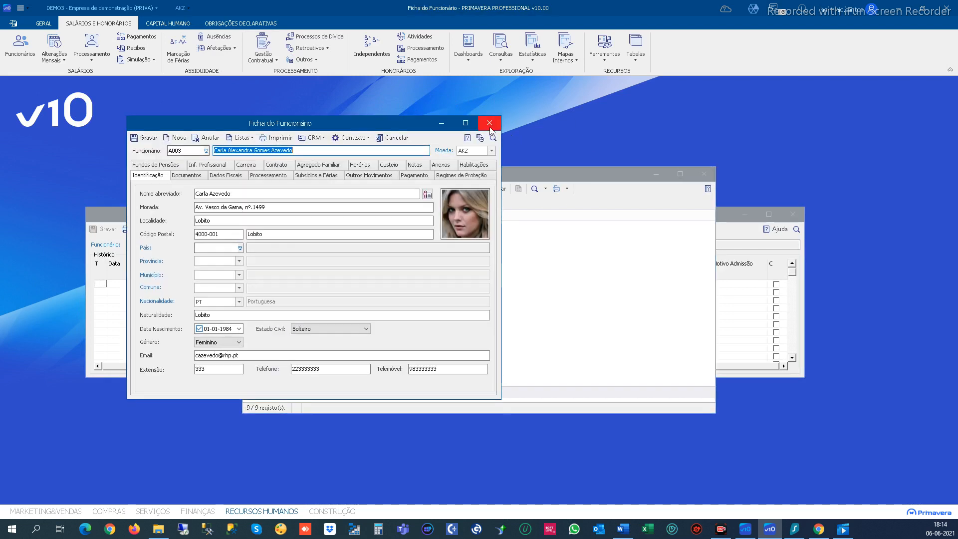
pyautogui.click(477, 134)
pyautogui.click(478, 310)
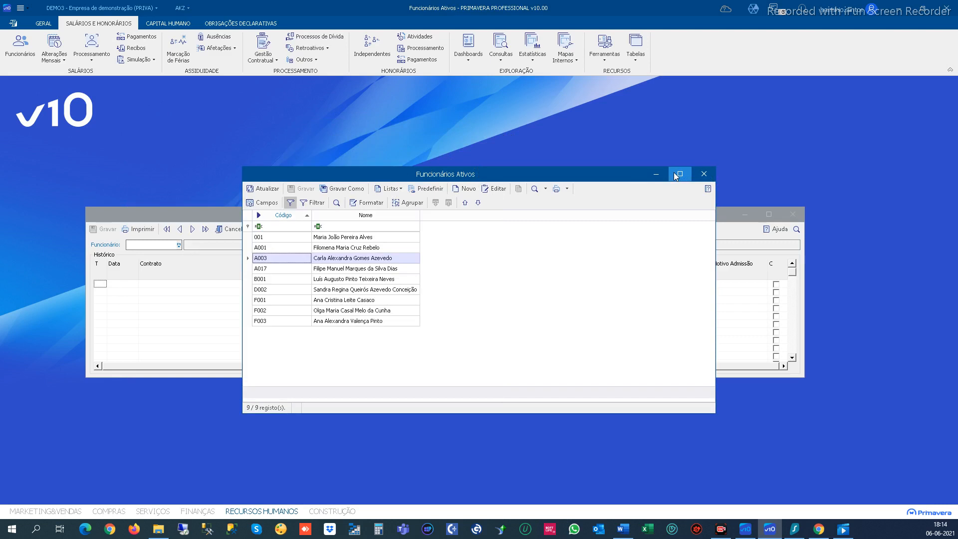
pyautogui.press('Return')
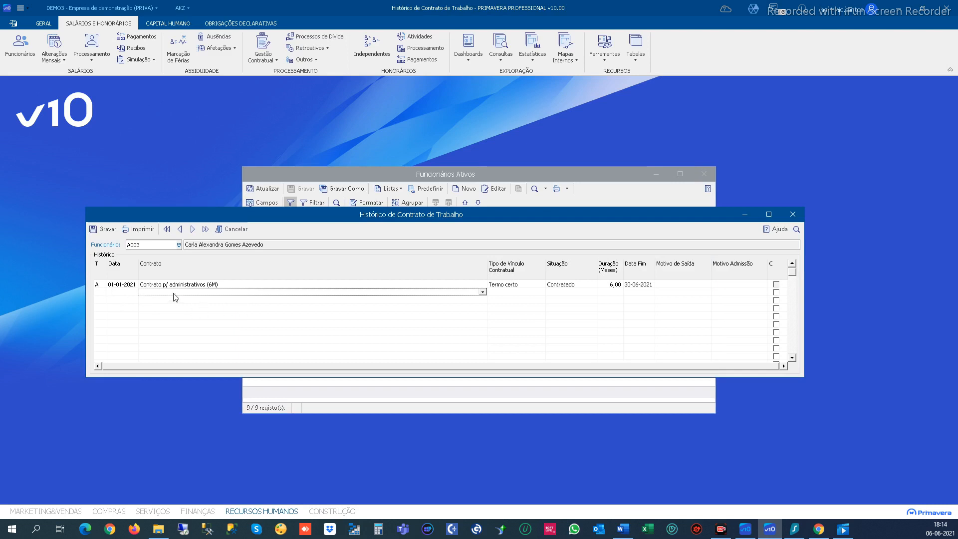
pyautogui.click(135, 285)
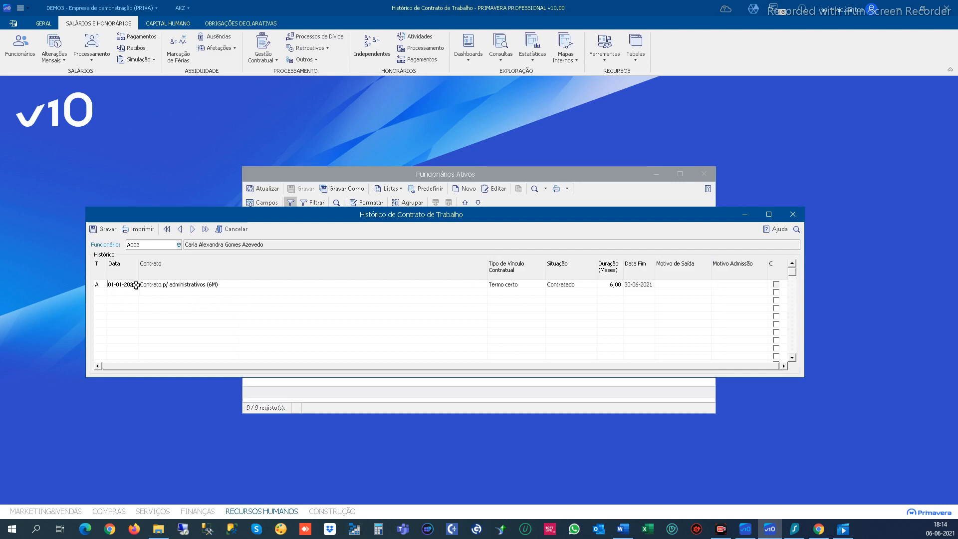
pyautogui.rightClick(132, 286)
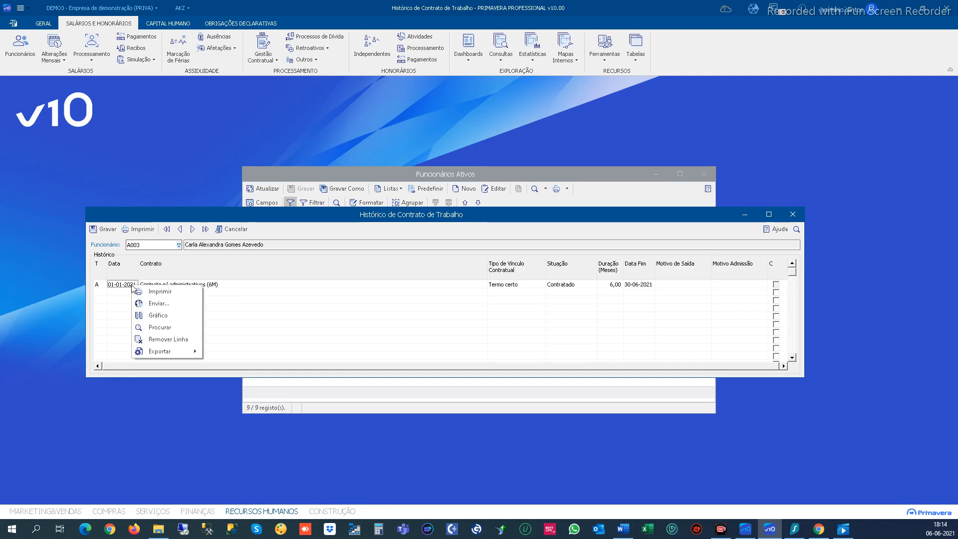
pyautogui.click(222, 308)
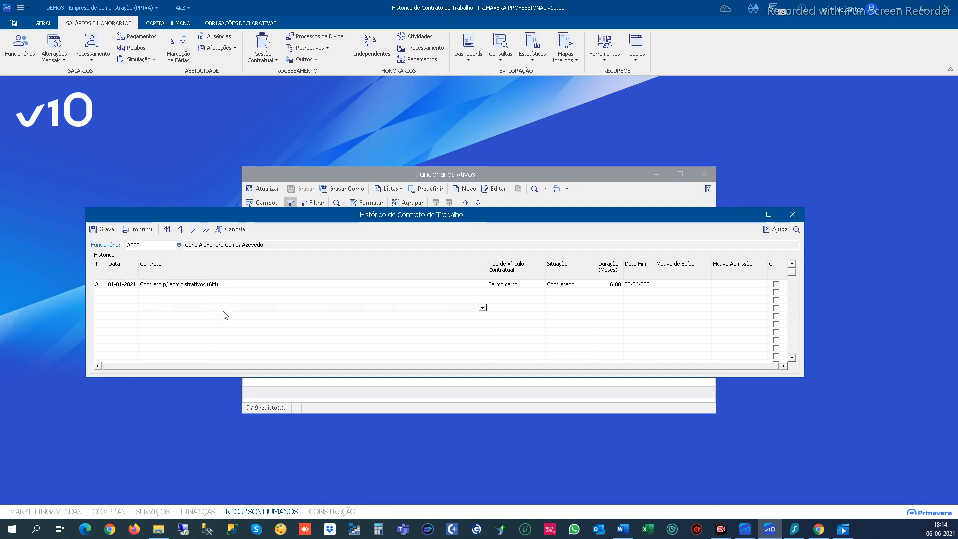
pyautogui.click(793, 215)
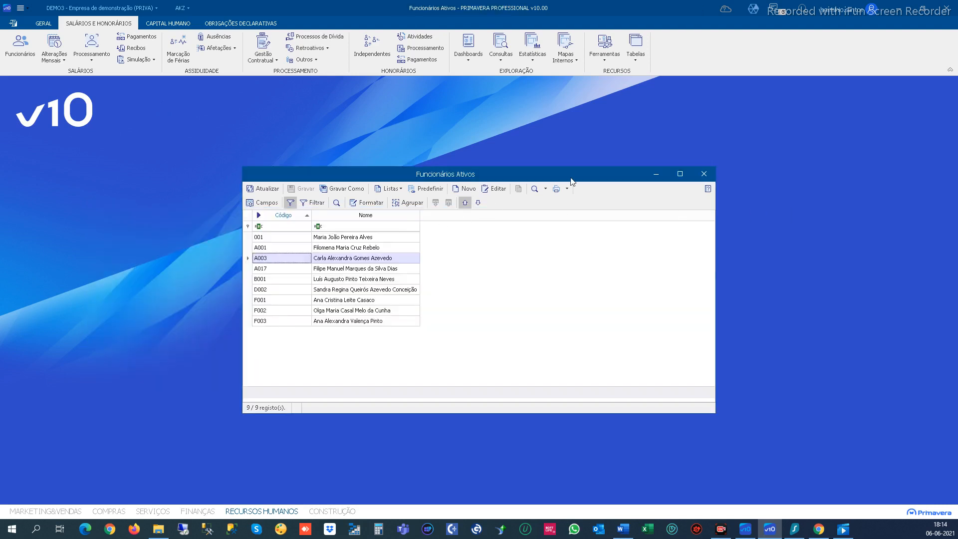
pyautogui.click(704, 175)
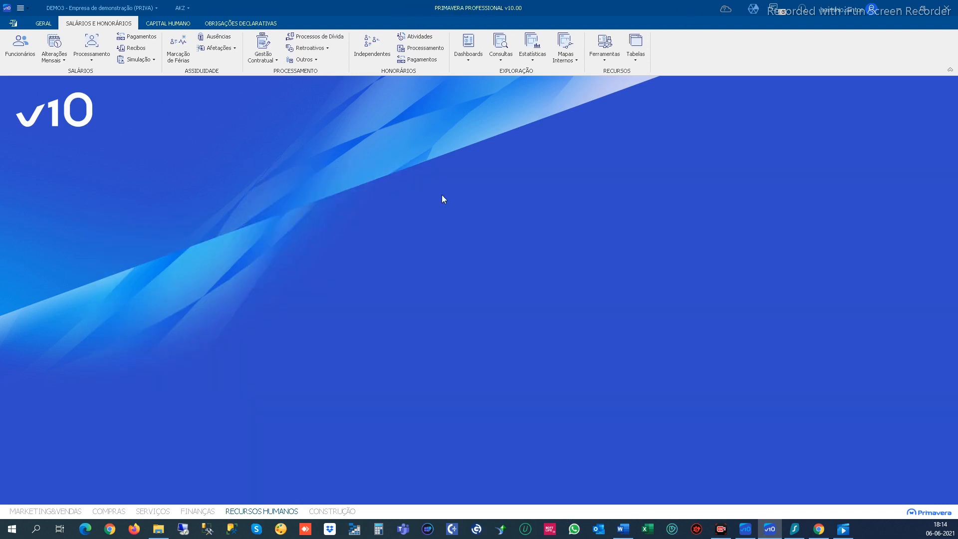
# Step: Open an enlarged Fins de Contrato utility and load the employees whose exits fall in Junho 2021 with processing date 30-06-2021
pyautogui.click(263, 49)
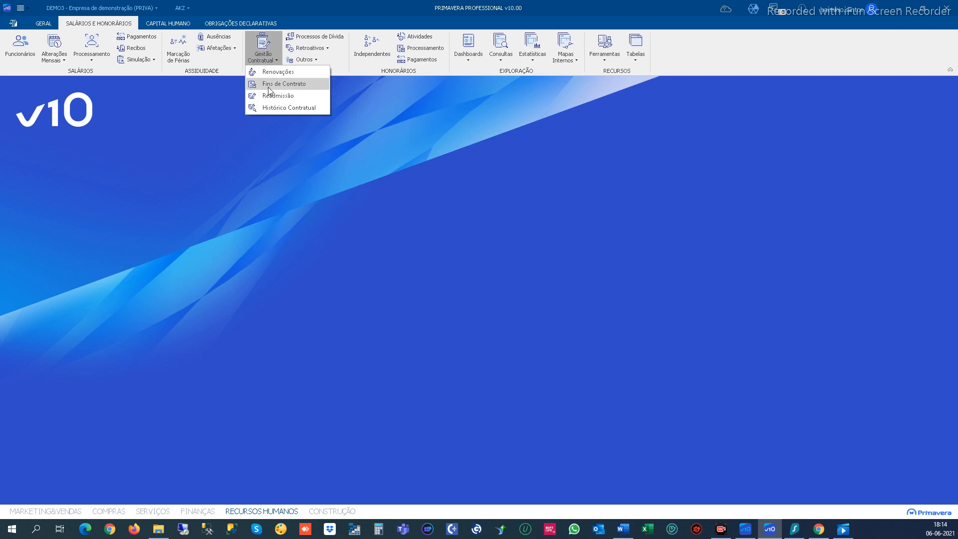
pyautogui.click(268, 86)
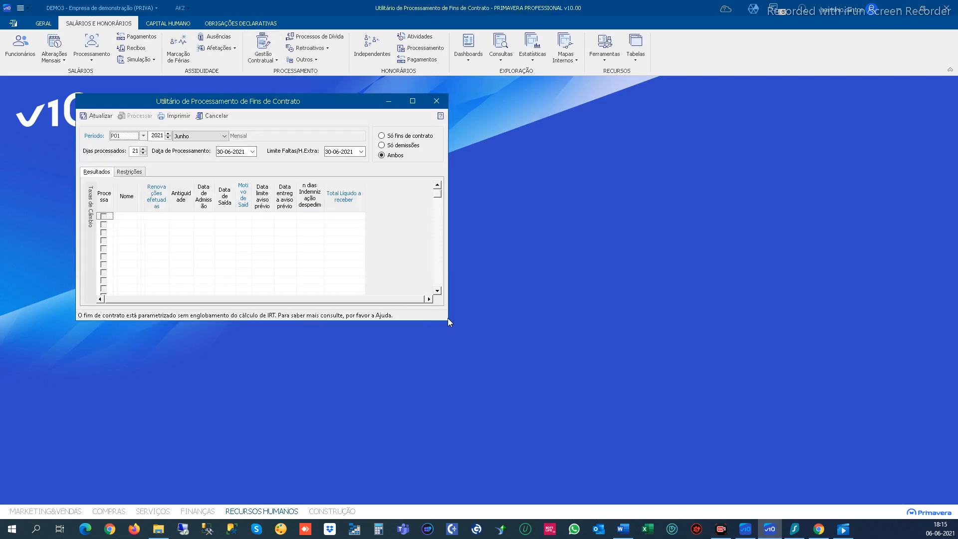
pyautogui.moveTo(448, 318); pyautogui.dragTo(784, 429)
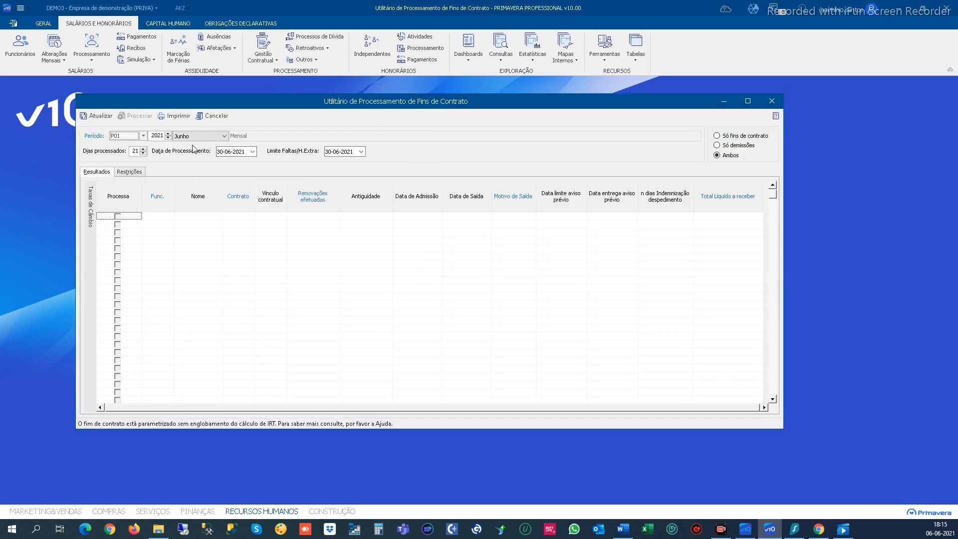
pyautogui.click(99, 116)
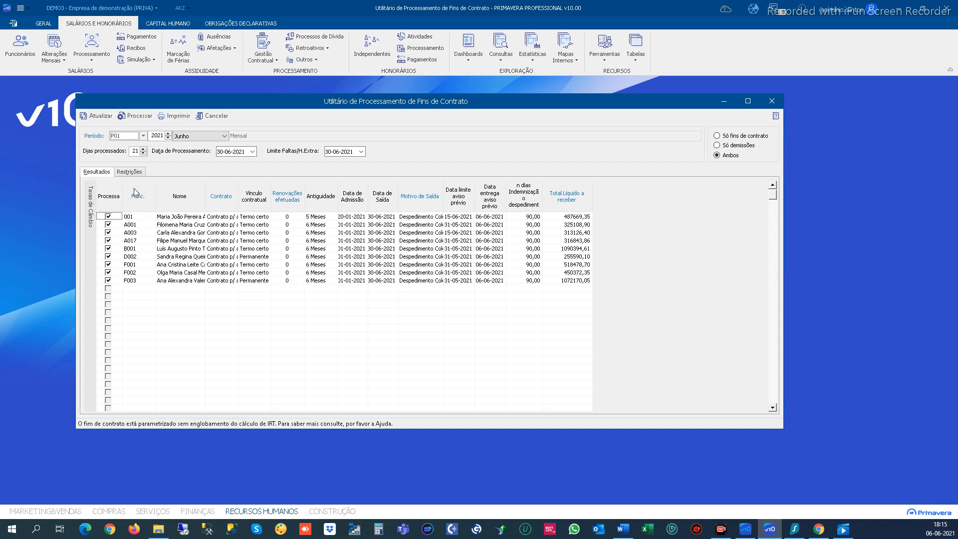
# Step: Process the Junho 2021 contract ends for all selected employees, dismiss the success notice, and close the Fins de Contrato utility
pyautogui.click(139, 118)
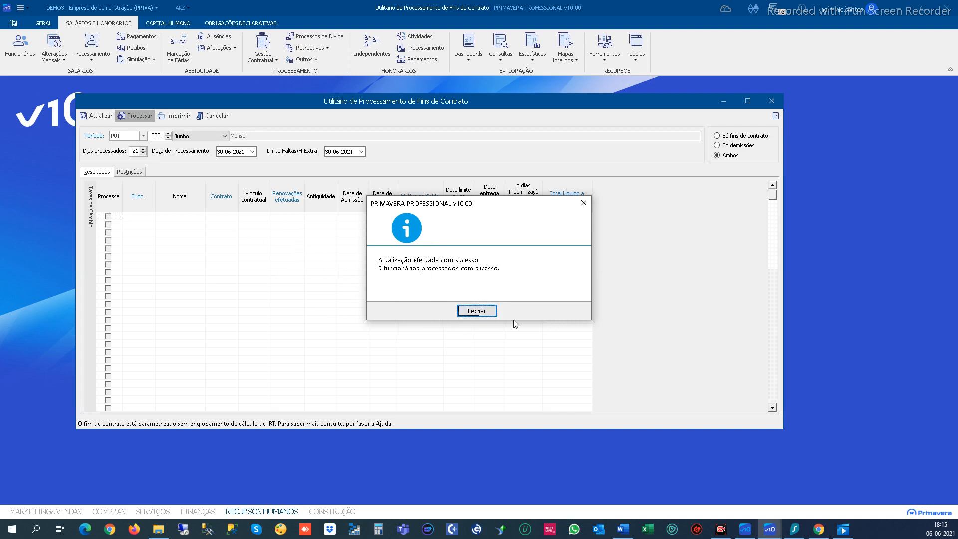
pyautogui.click(477, 311)
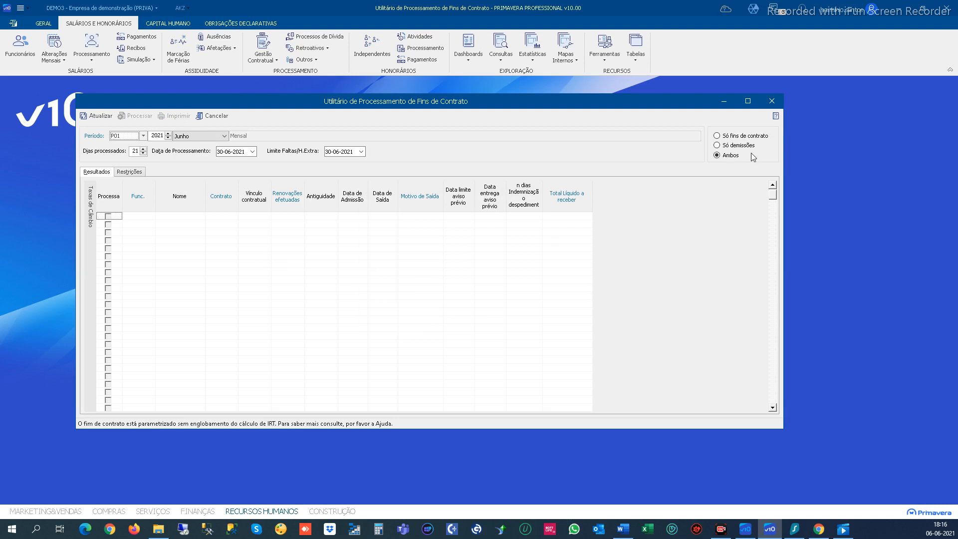
pyautogui.click(772, 102)
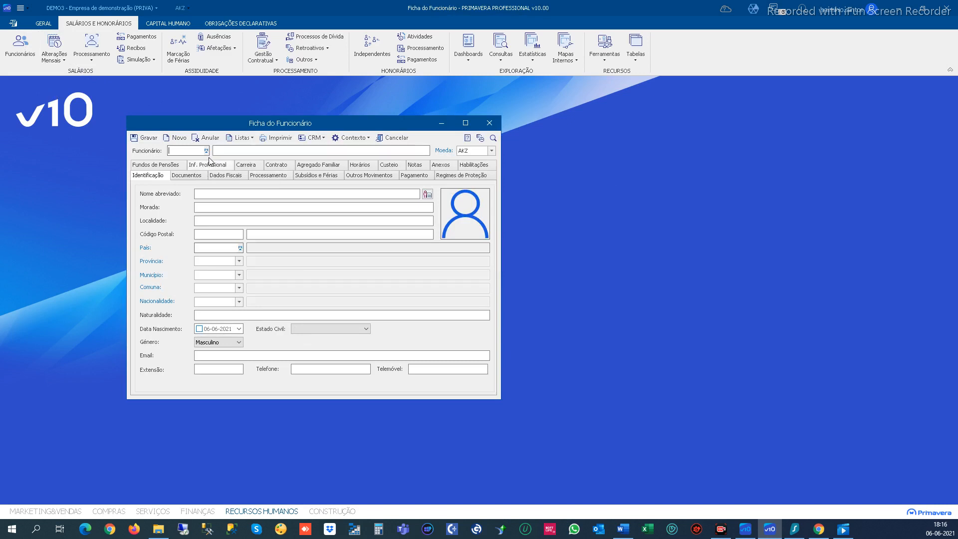
# Step: From the employee record, check the Funcionários Ativos list and compare it with the complete Funcionários list
pyautogui.press('F4')
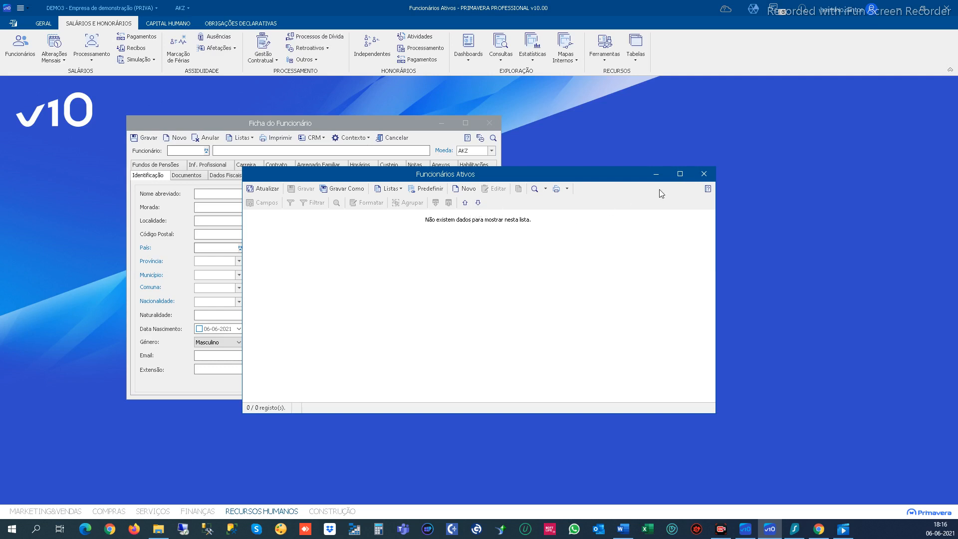
pyautogui.click(703, 174)
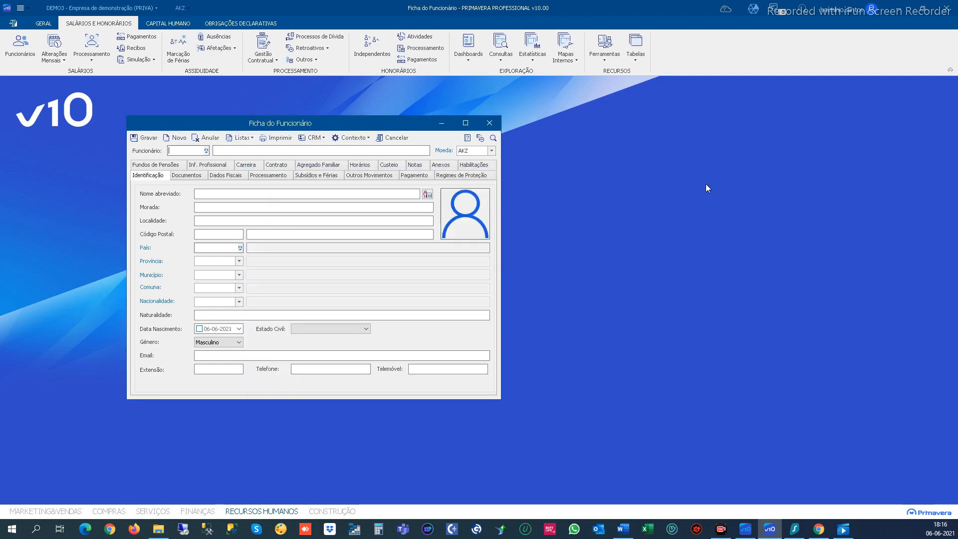
pyautogui.click(221, 275)
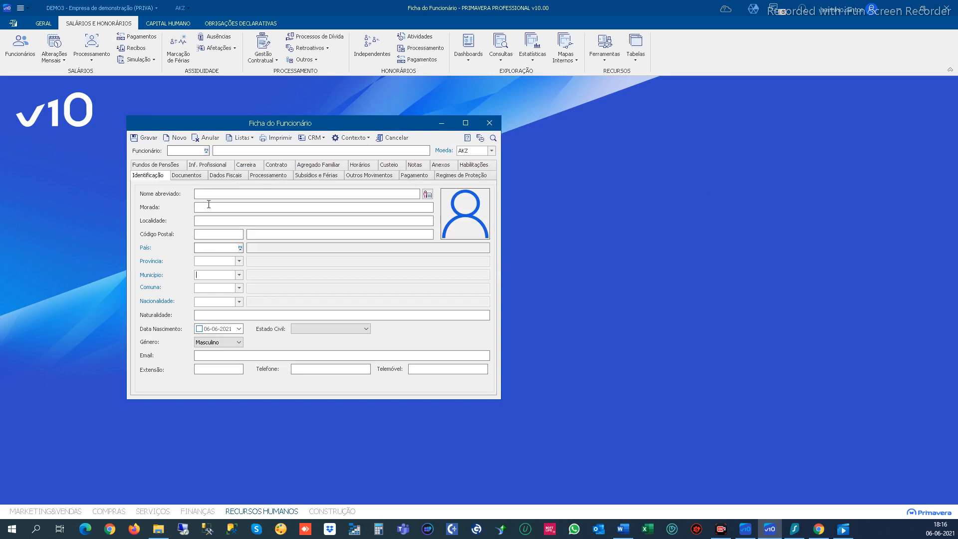
pyautogui.click(205, 151)
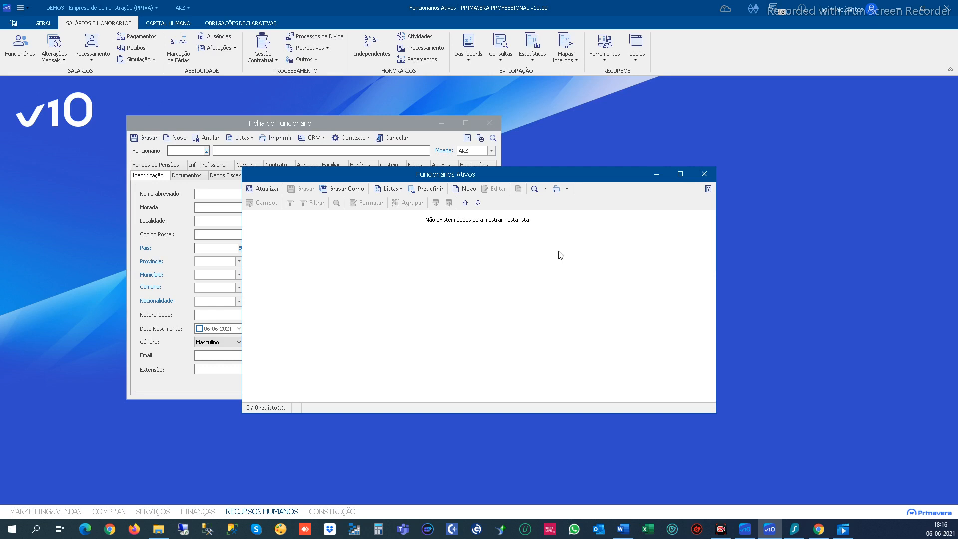
pyautogui.click(401, 189)
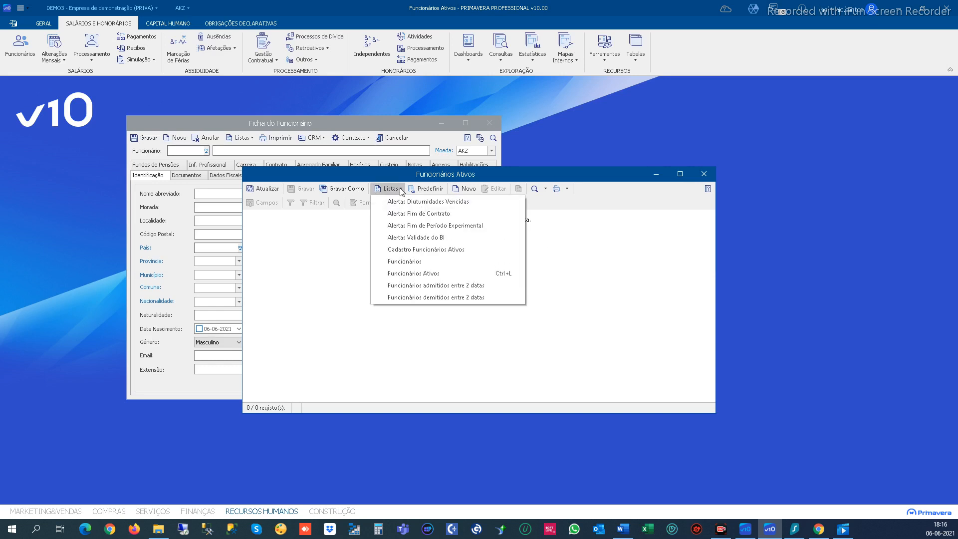
pyautogui.click(407, 261)
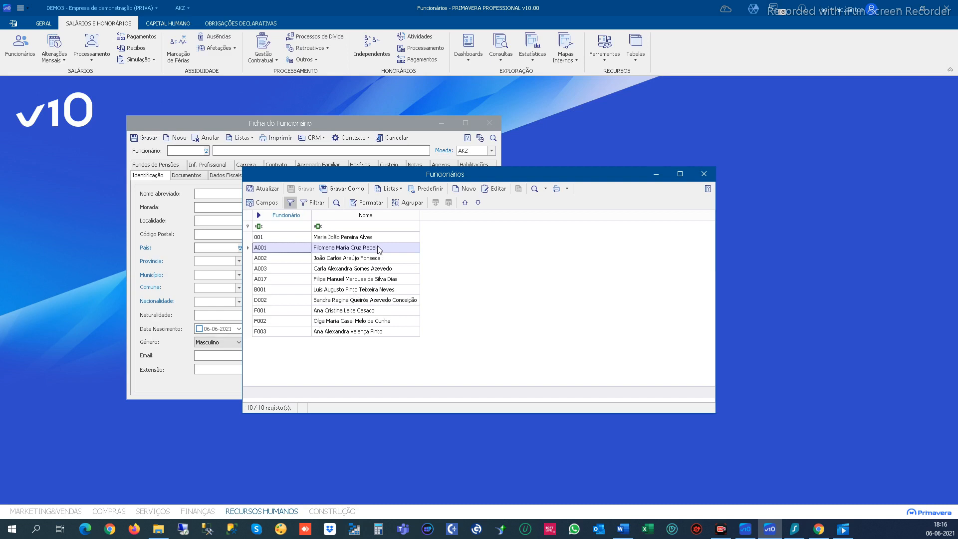
pyautogui.click(401, 190)
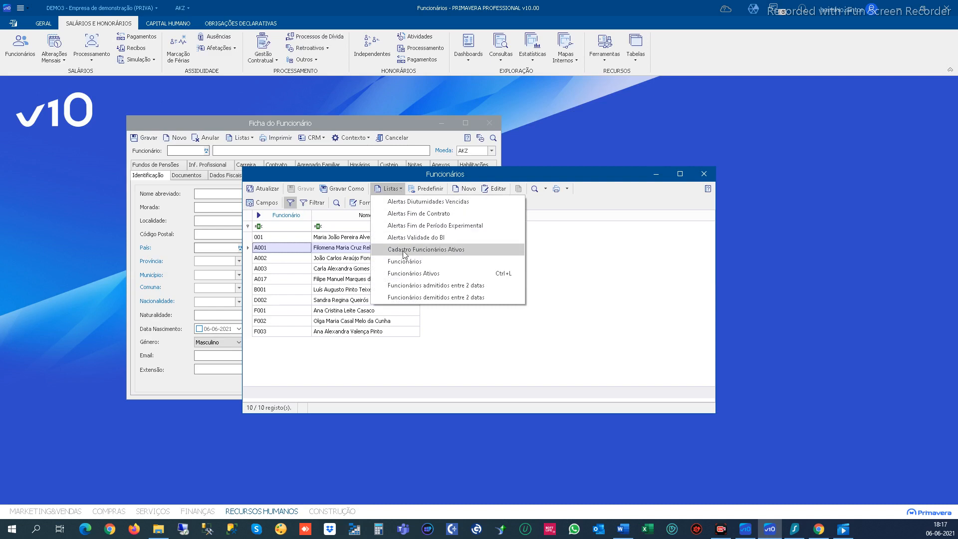
pyautogui.click(407, 276)
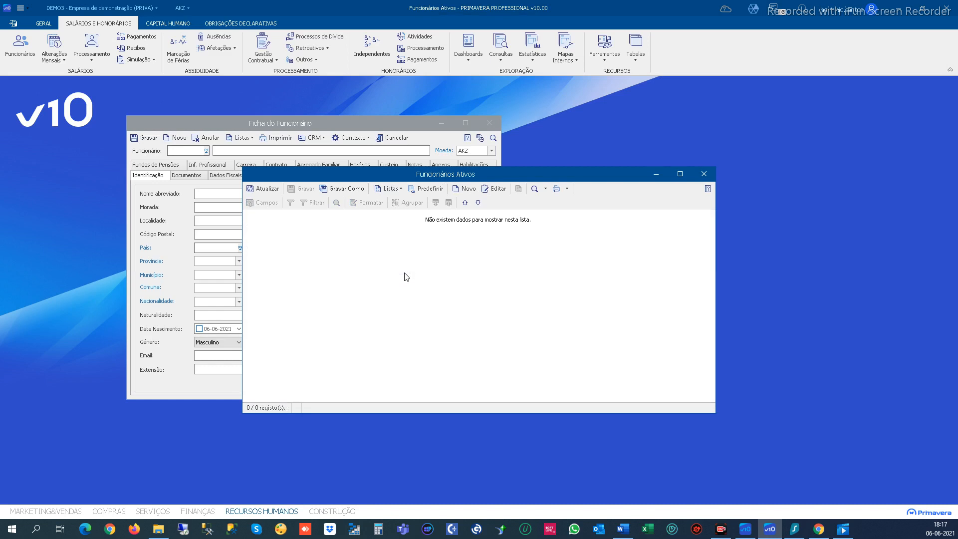
pyautogui.click(402, 190)
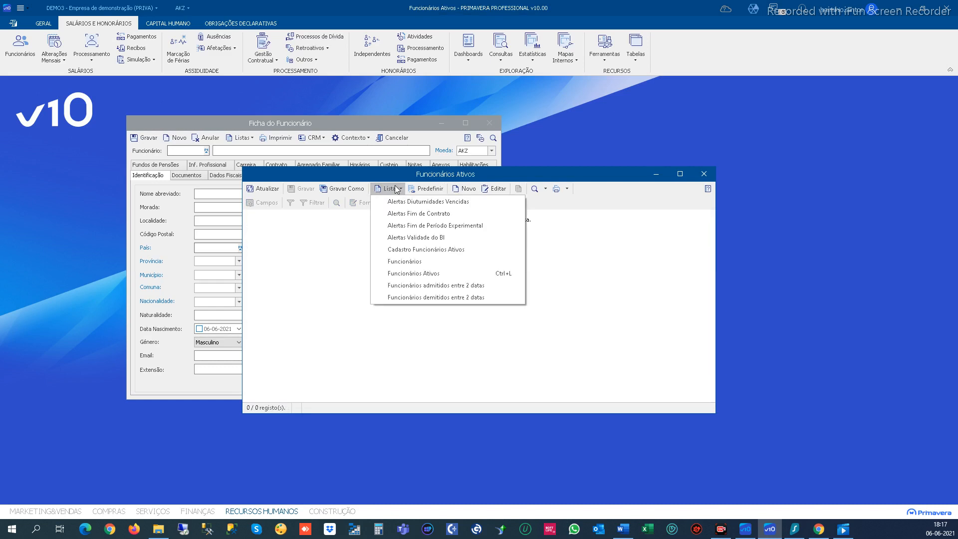
pyautogui.click(407, 262)
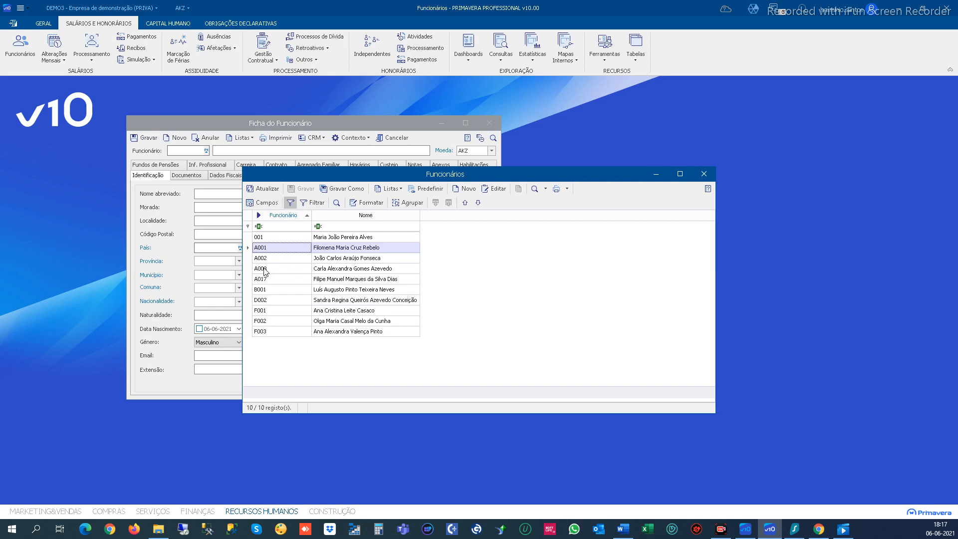
# Step: Open the second listed employee's record and examine the contract end, dismissal date, exit reason, and professional situation
pyautogui.click(263, 247)
pyautogui.doubleClick(263, 247)
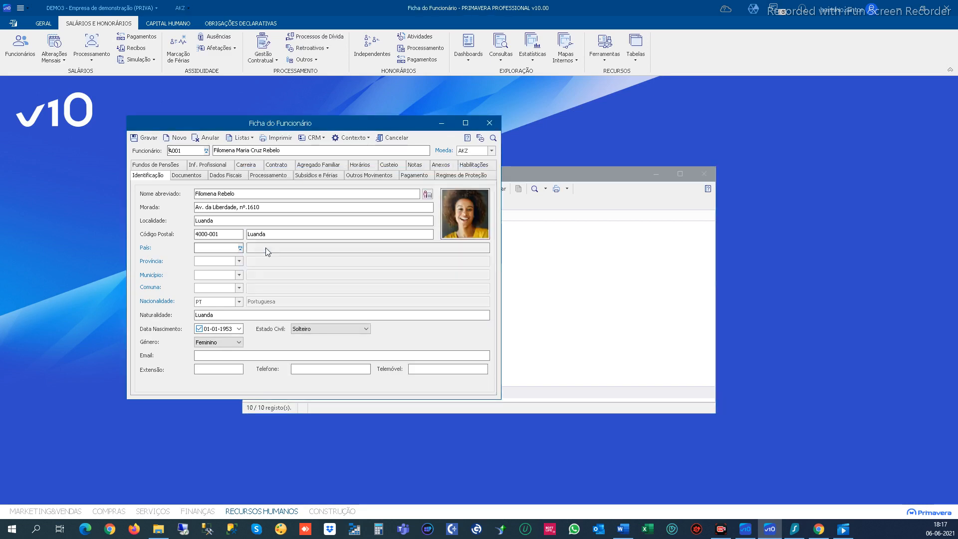
pyautogui.click(276, 165)
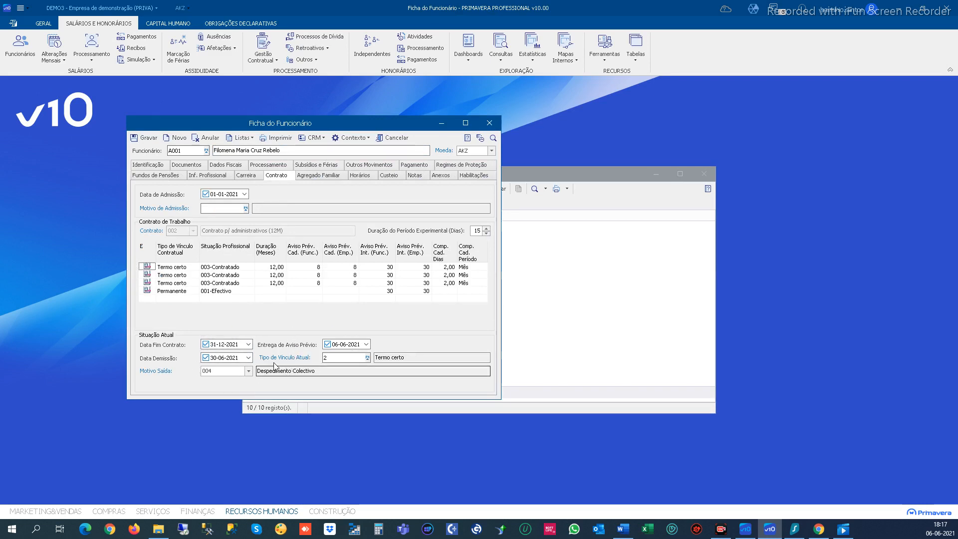
pyautogui.click(213, 176)
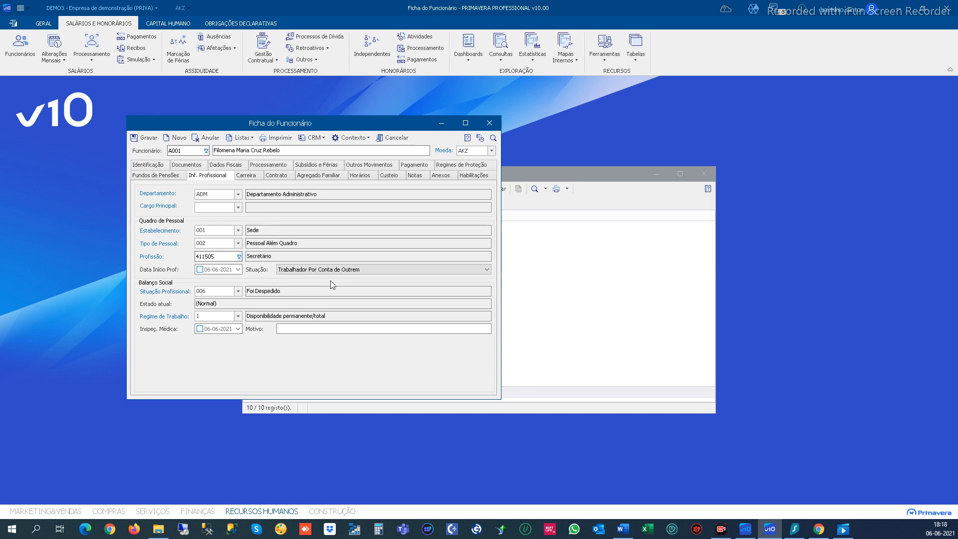
# Step: Load the employee's Extrato do Funcionário for 01-01-2021 to 30-06-2021, review its monthly entries, and close it
pyautogui.click(368, 139)
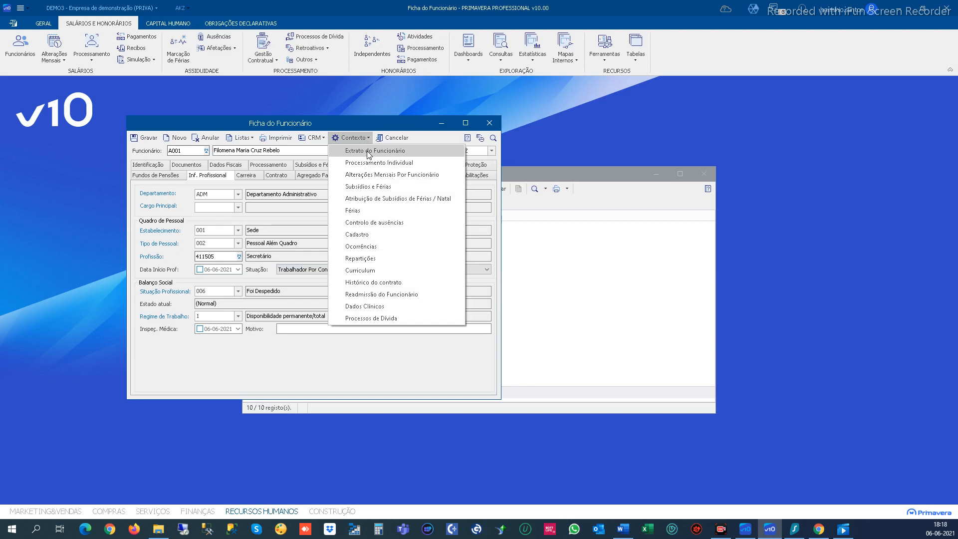
pyautogui.click(368, 154)
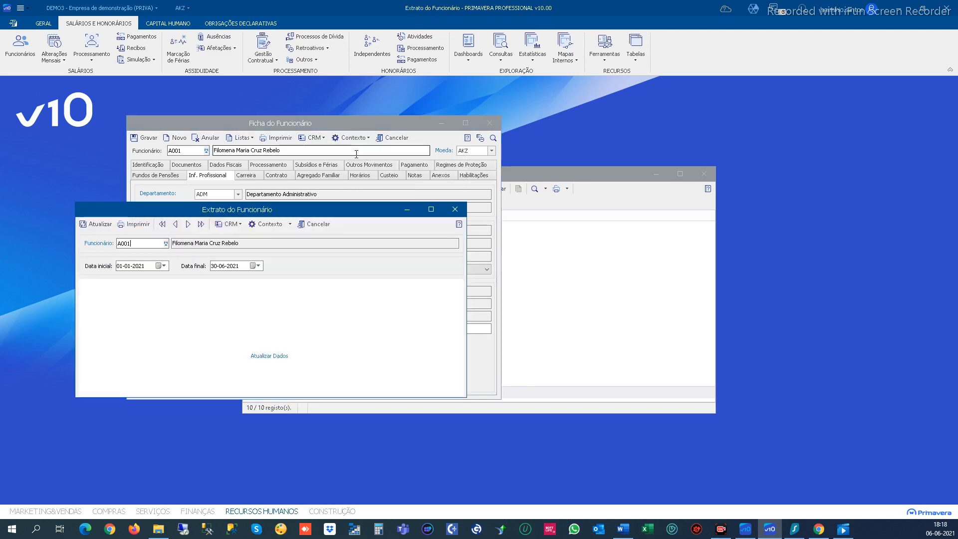
pyautogui.click(105, 224)
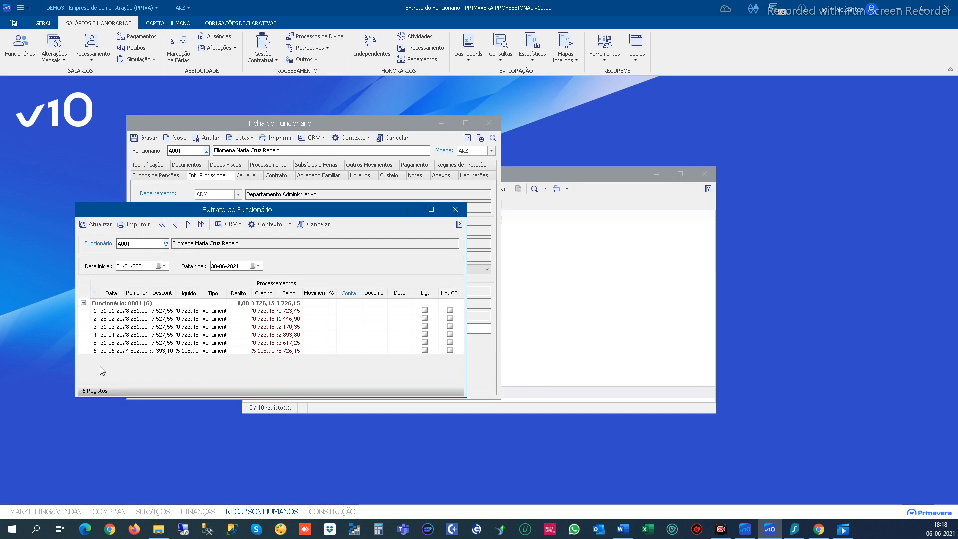
pyautogui.click(454, 209)
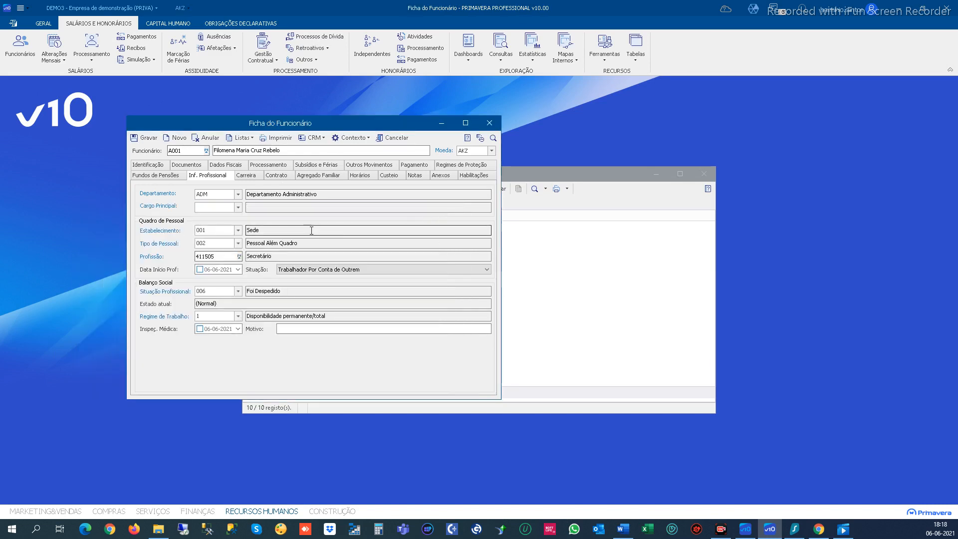
# Step: Load the employee's individual Vencimento processing for Junho 2021 and enlarge the window to show all remunerations and deductions
pyautogui.click(370, 138)
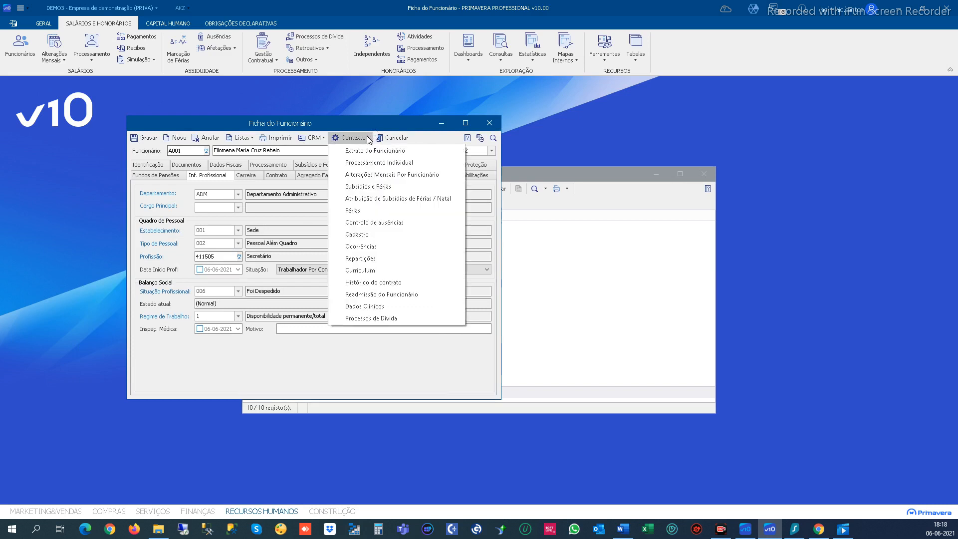
pyautogui.click(369, 163)
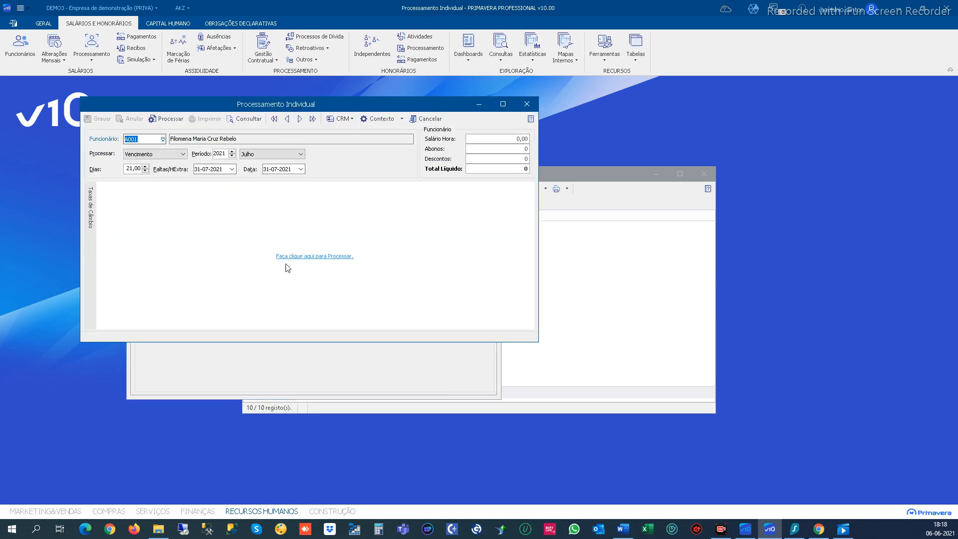
pyautogui.click(301, 154)
pyautogui.click(250, 196)
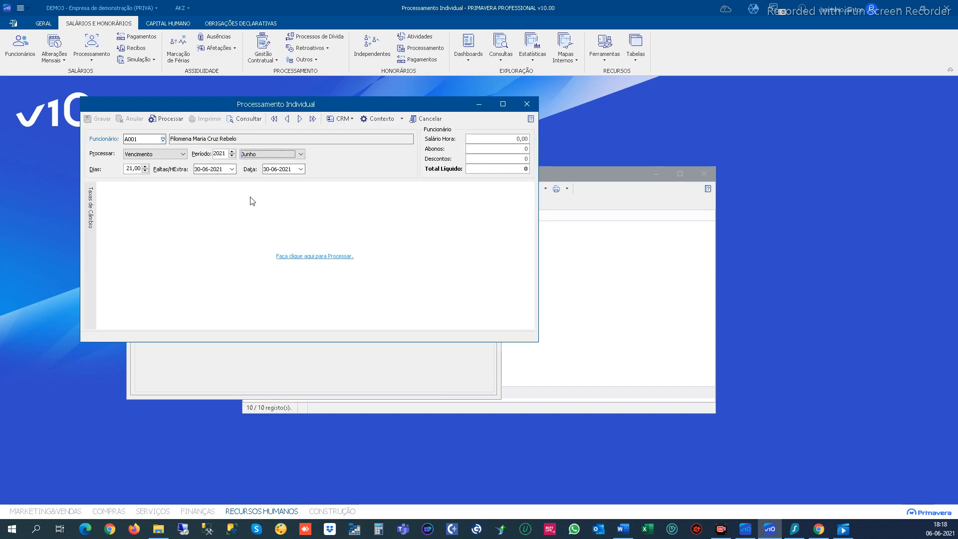
pyautogui.click(319, 256)
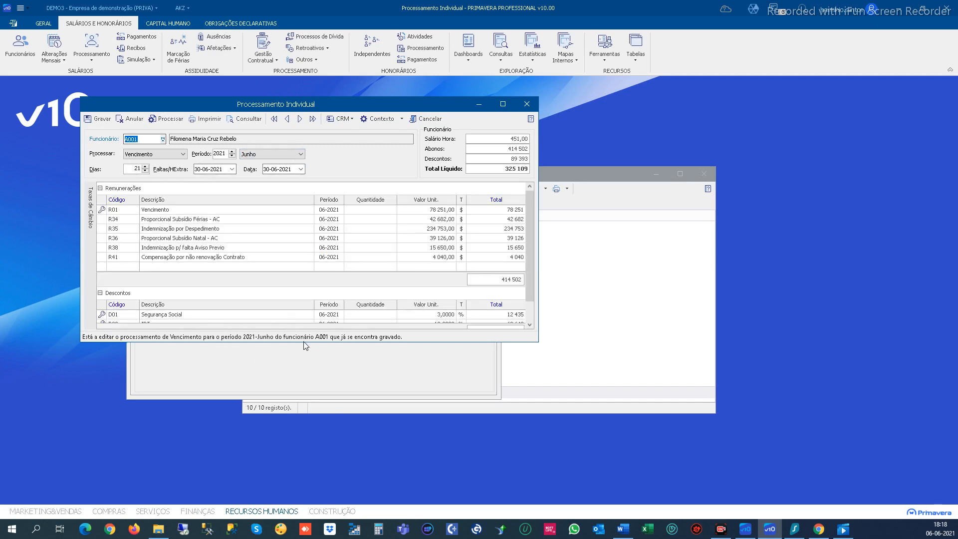
pyautogui.moveTo(306, 342); pyautogui.dragTo(305, 411)
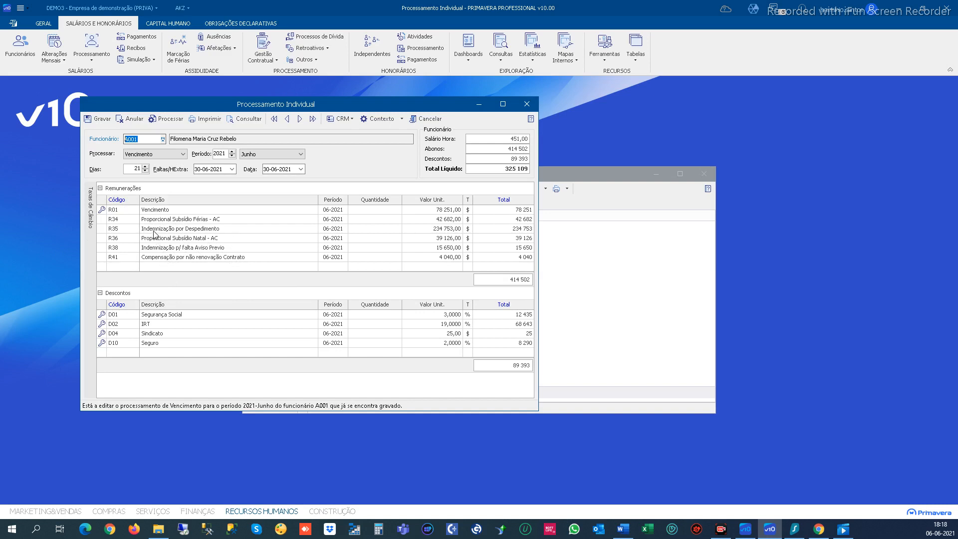
# Step: Try the Fim Contrato processing type, review the employee's termination remunerations and deductions, and close the individual processing
pyautogui.click(182, 154)
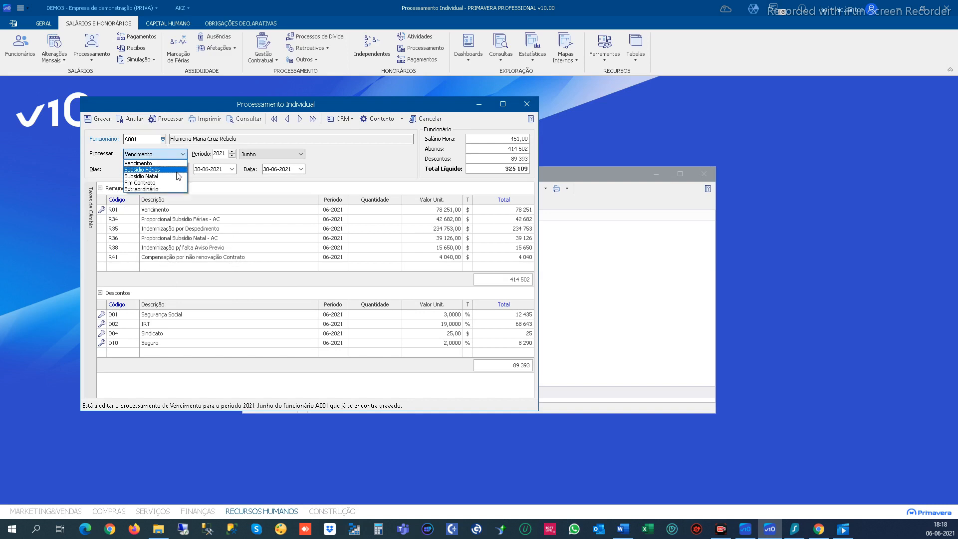
pyautogui.click(151, 182)
pyautogui.click(294, 290)
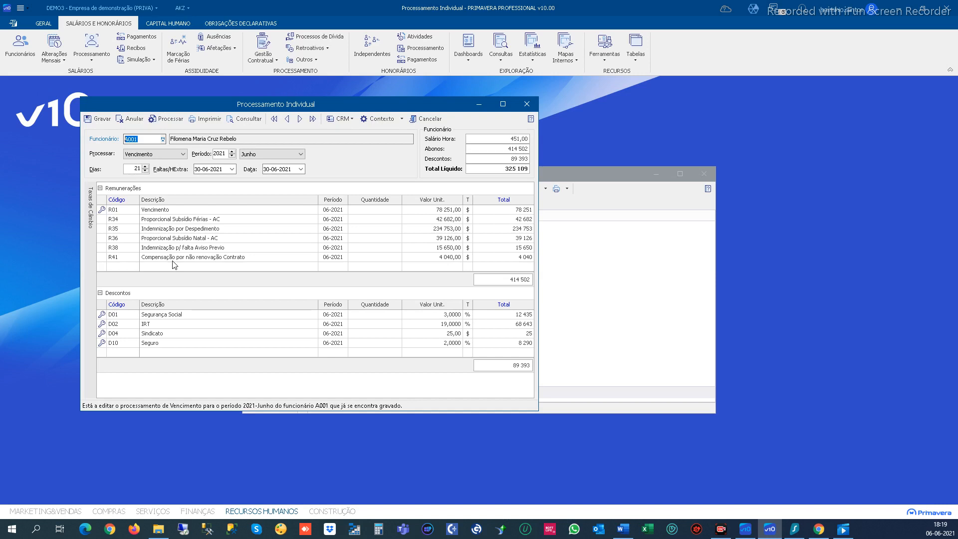
pyautogui.click(525, 105)
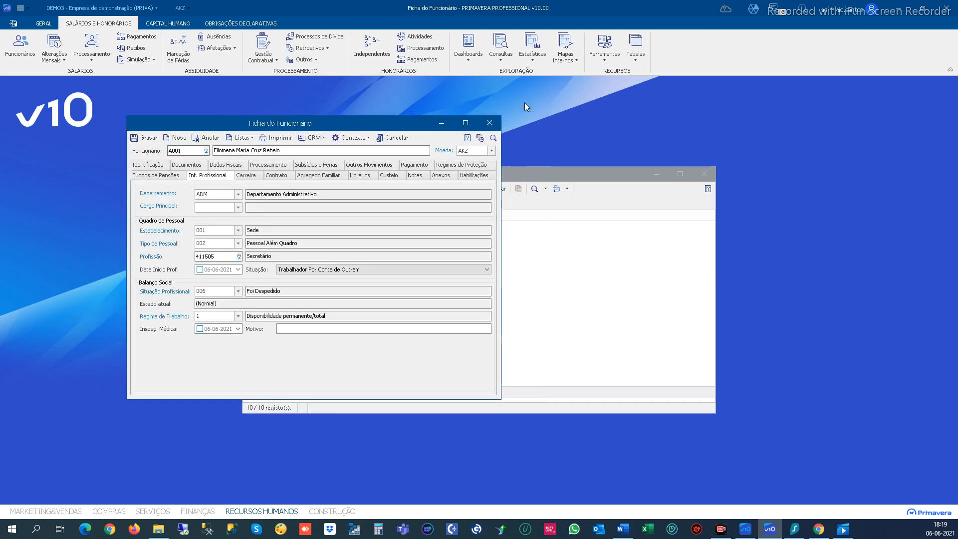
# Step: Close the employee's record and the Funcionários list
pyautogui.click(485, 125)
pyautogui.click(469, 314)
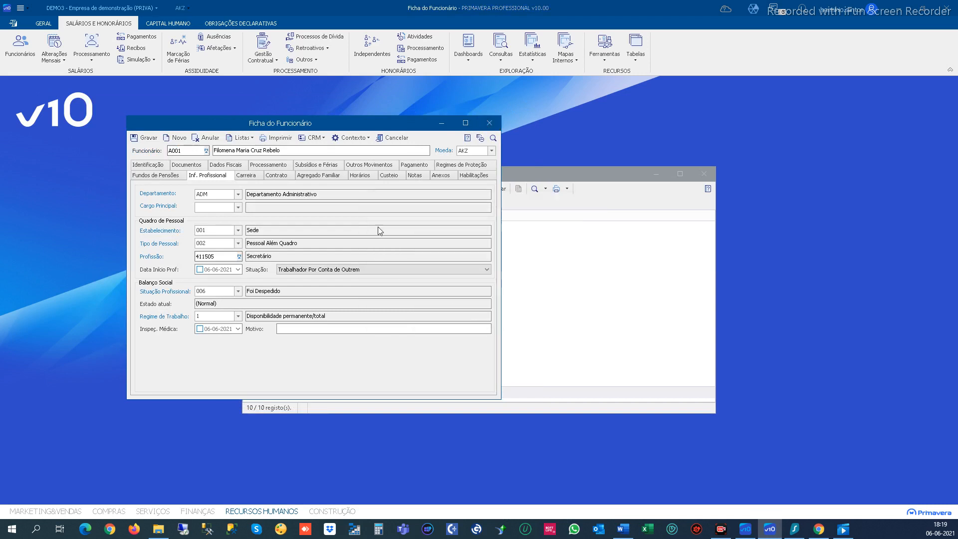
pyautogui.click(702, 174)
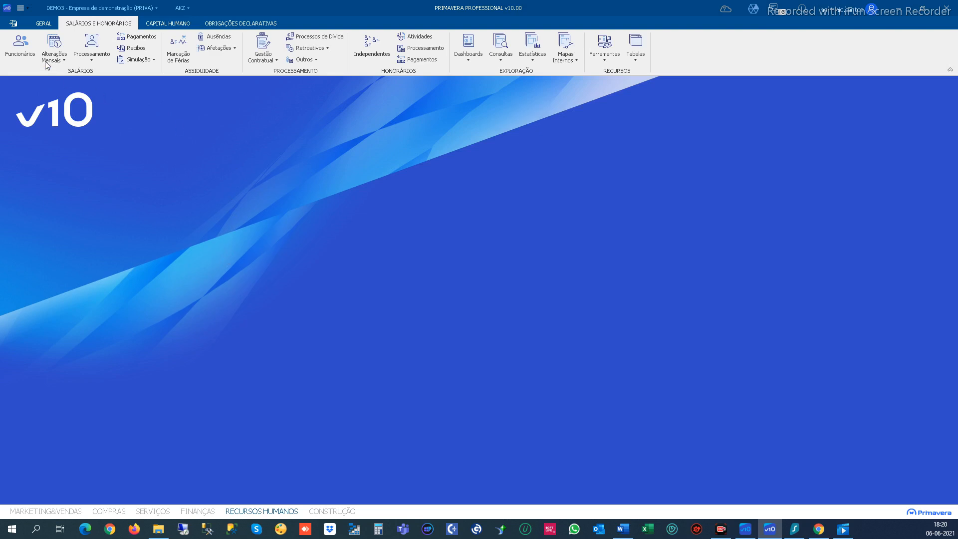
# Step: Open a blank employee record, check the Alertas Fim de Contrato list, and close the list
pyautogui.click(20, 44)
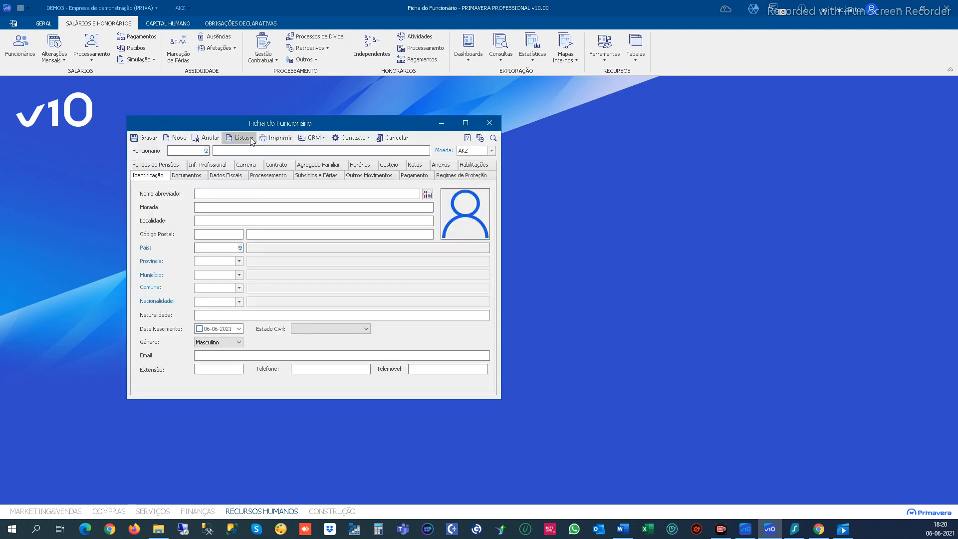
pyautogui.click(251, 138)
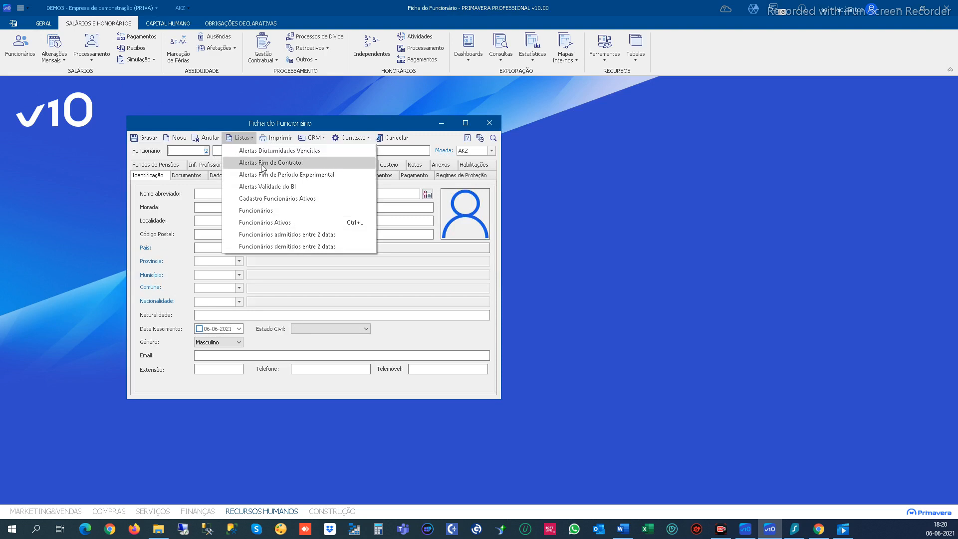
pyautogui.click(263, 167)
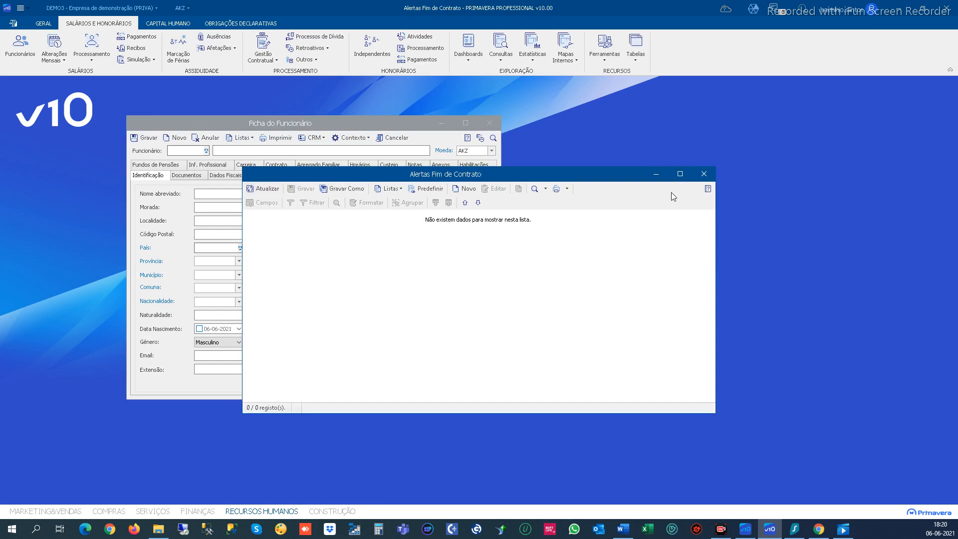
pyautogui.click(704, 174)
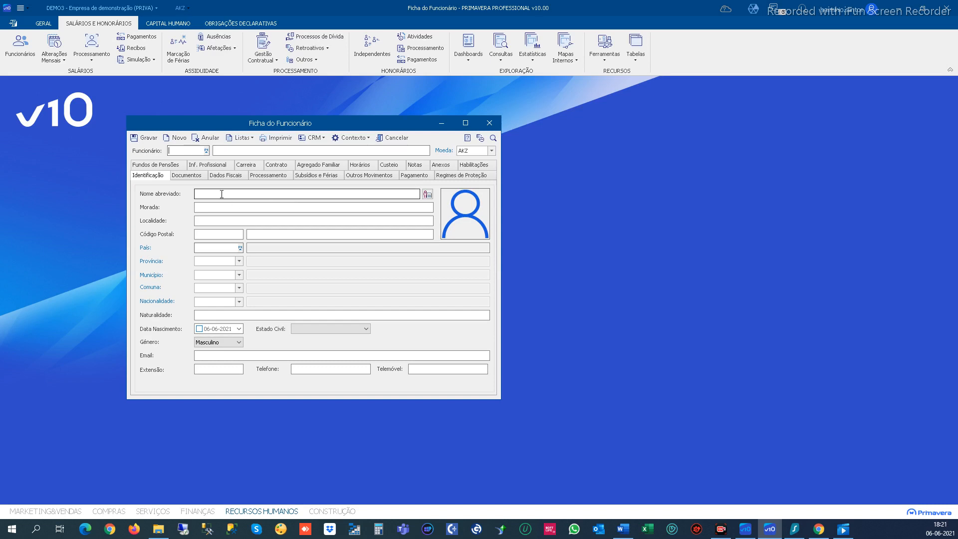
# Step: Review the contract and processing fields of the blank employee record, ending on the contract fields
pyautogui.click(280, 165)
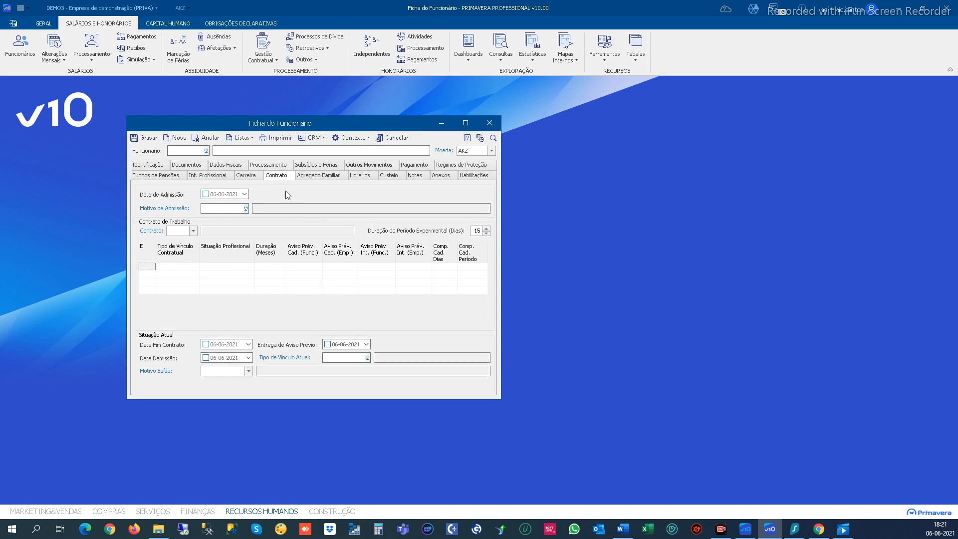
pyautogui.click(268, 165)
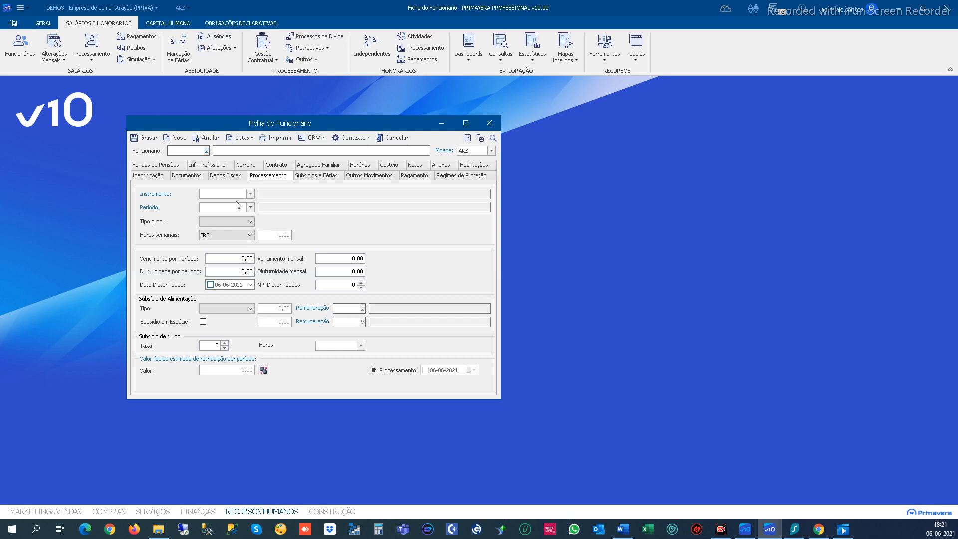
pyautogui.click(278, 166)
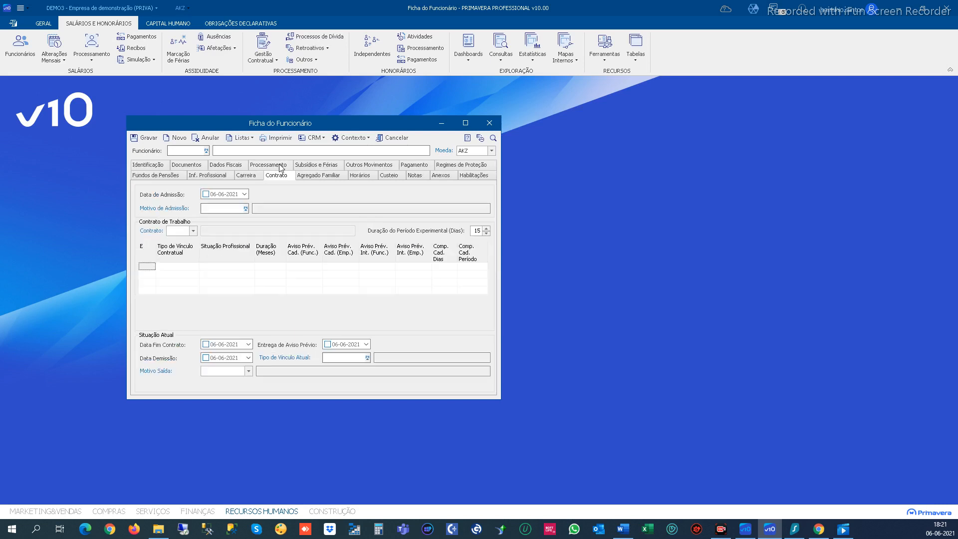